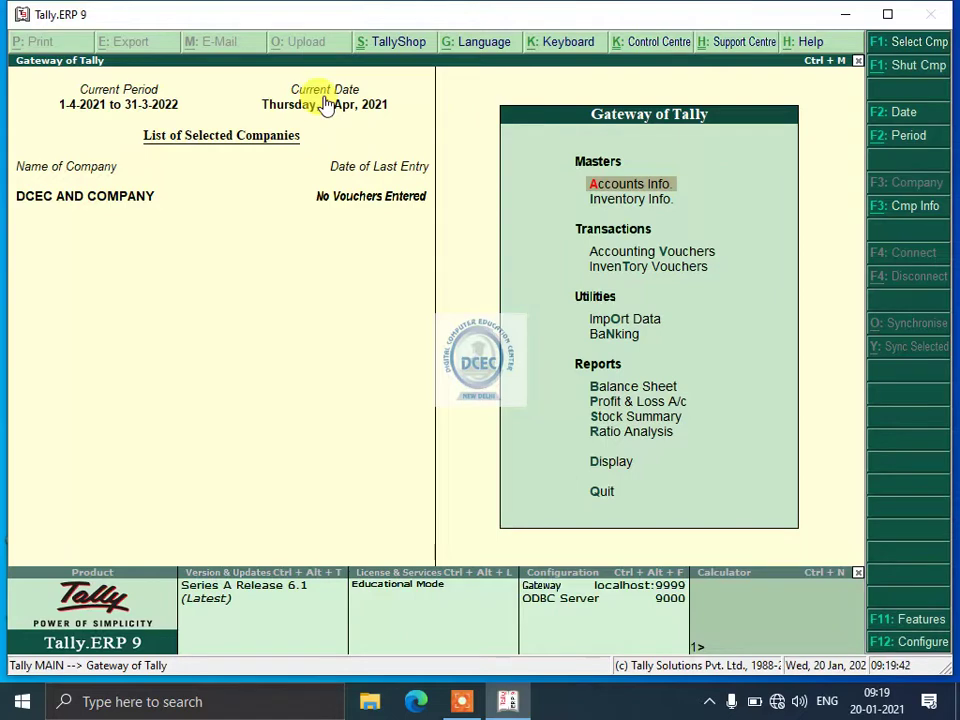
key("alt+F3")
key("Down")
key("Down")
key("Up")
key("Up")
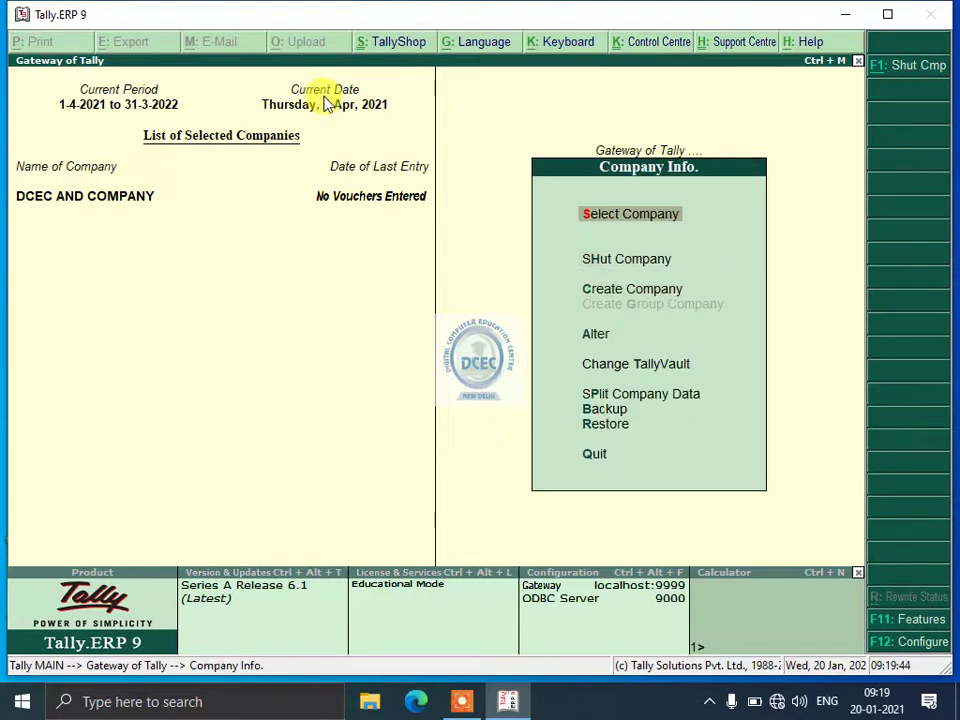
key("Escape")
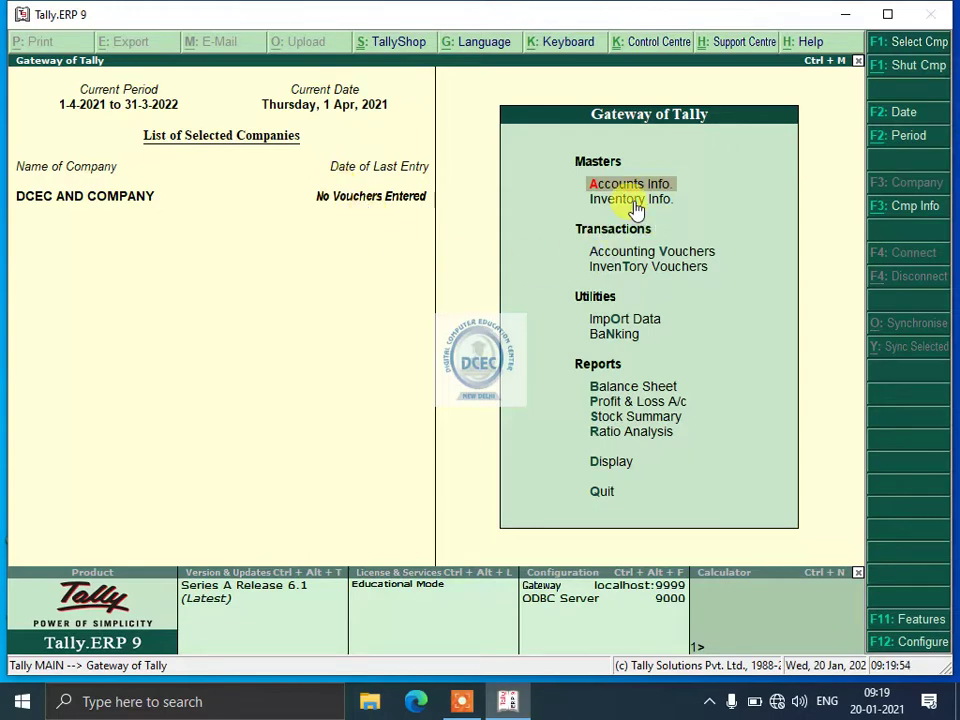
- Start creating a new company and name it Rk Sons
key("alt+F3")
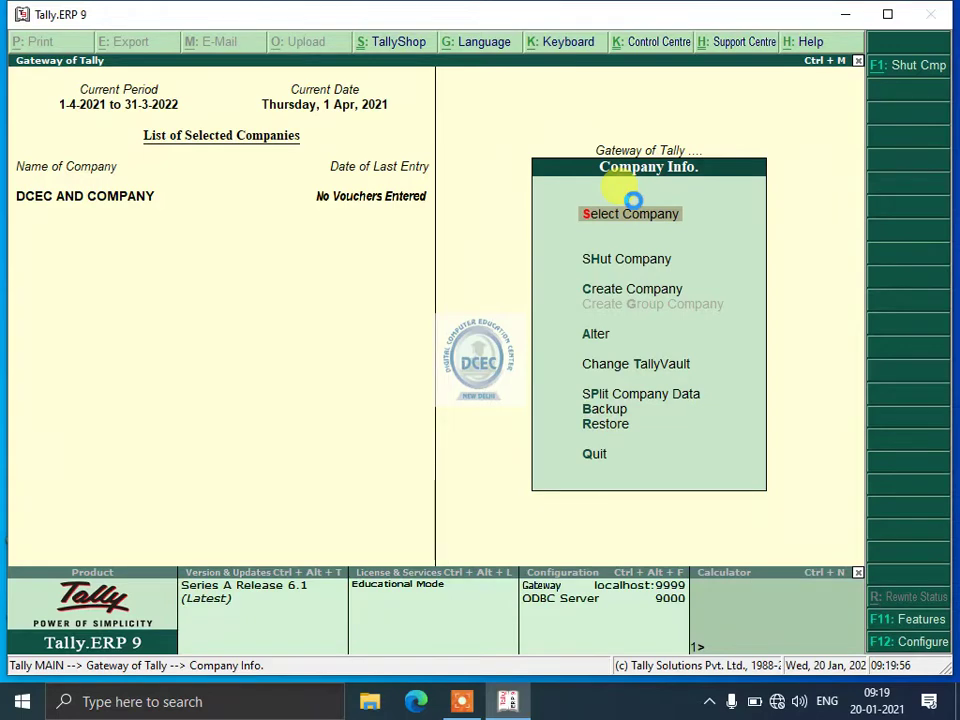
left_click(633, 200)
key("Escape")
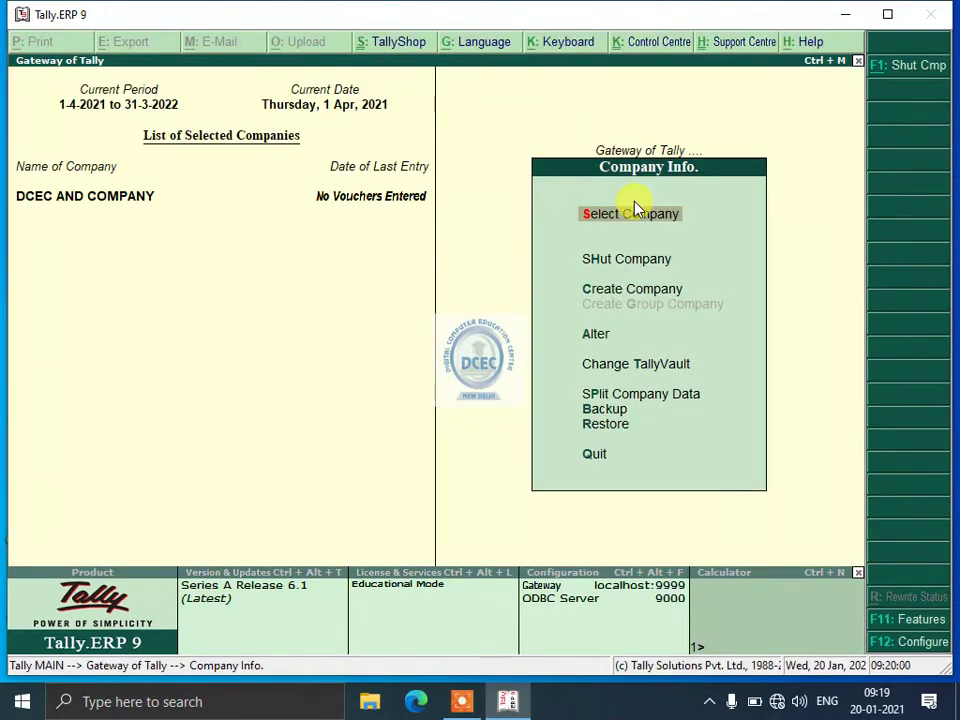
key("Down")
key("Down")
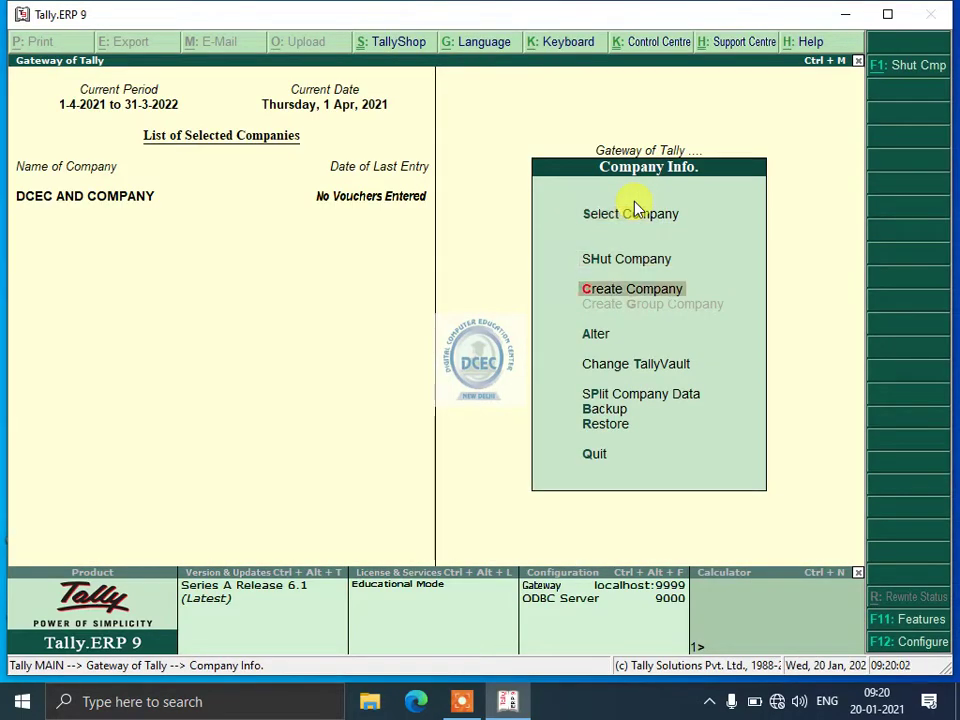
left_click(633, 200)
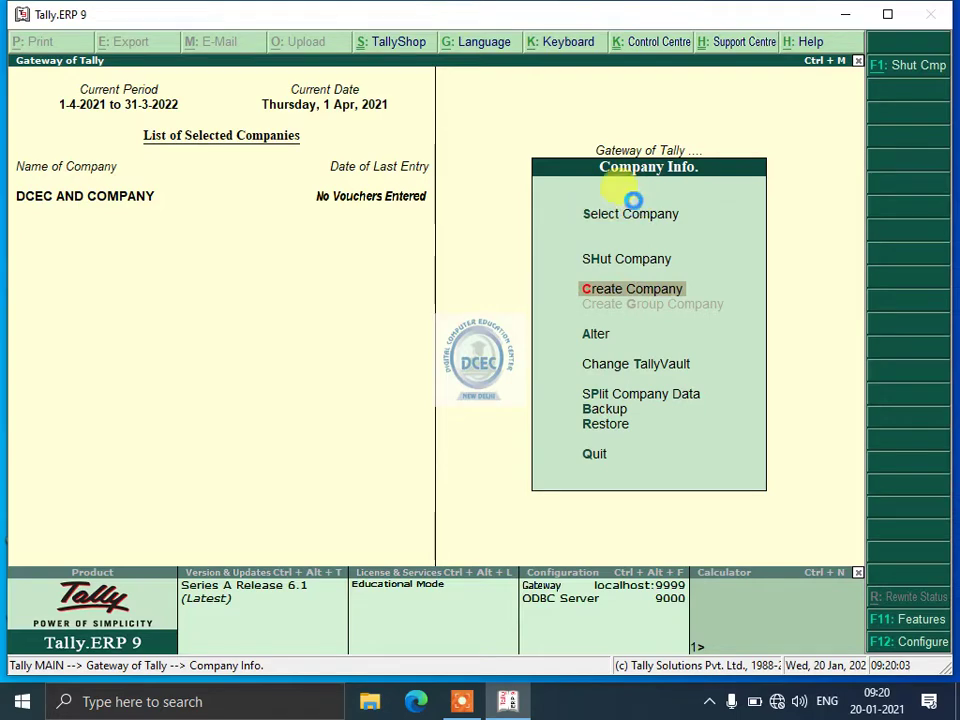
key("Return")
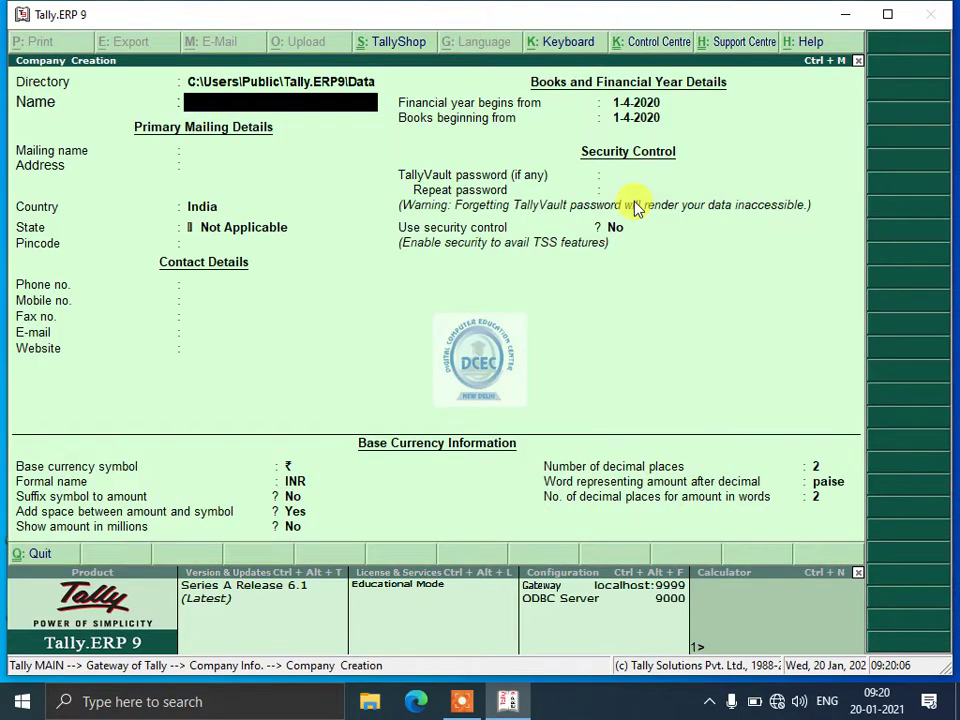
type("Rk Sons")
key("Return")
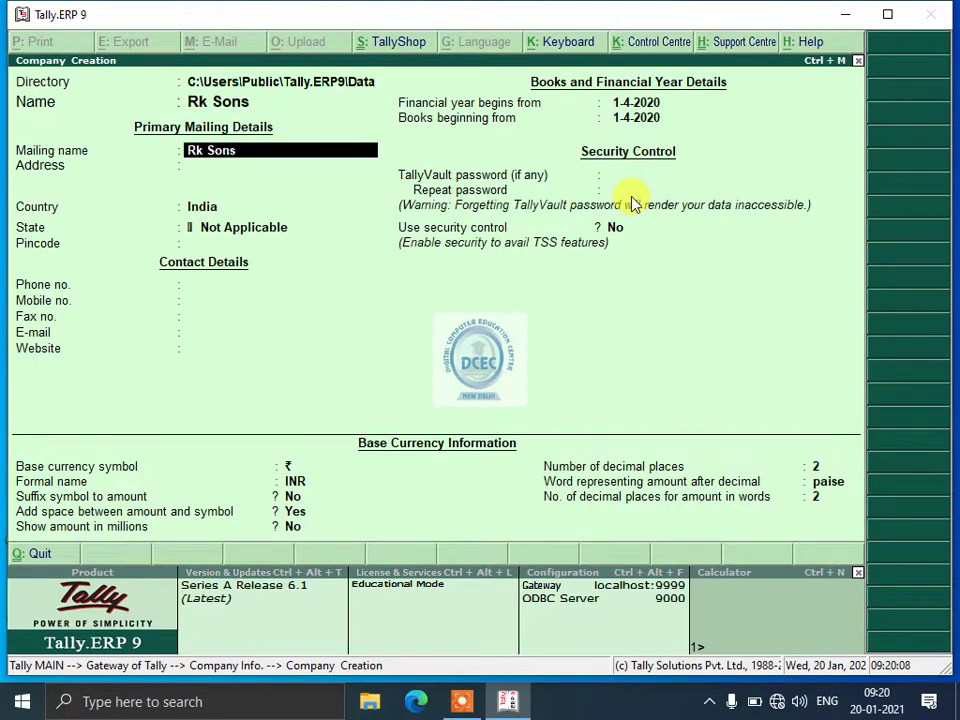
- Keep the default mailing name and India as the country, leave the address blank, and set the company's state to Delhi
key("Return")
key("Return")
key("Return")
type("D")
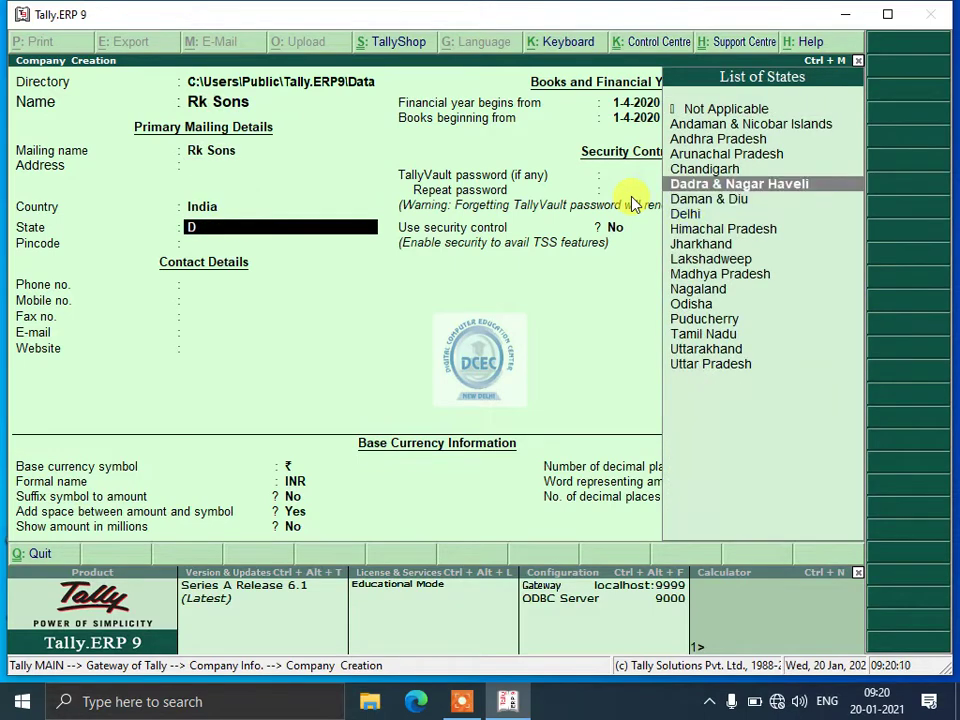
key("Down")
key("Down")
key("Return")
- Leave the contact details blank, keep the default financial year, security and currency settings, and save the company
key("Return")
key("Return")
key("Return")
key("Return")
key("Return")
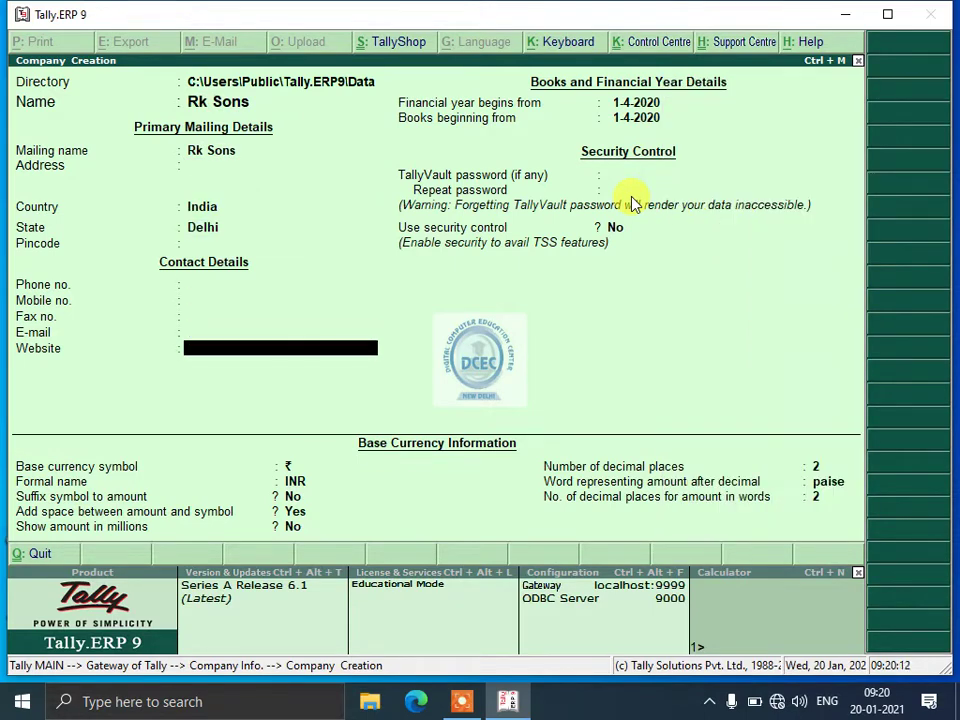
key("Return")
key("Return")
key("Return")
key("Return")
key("Return")
key("Return")
key("Return")
key("Return")
key("Return")
key("Return")
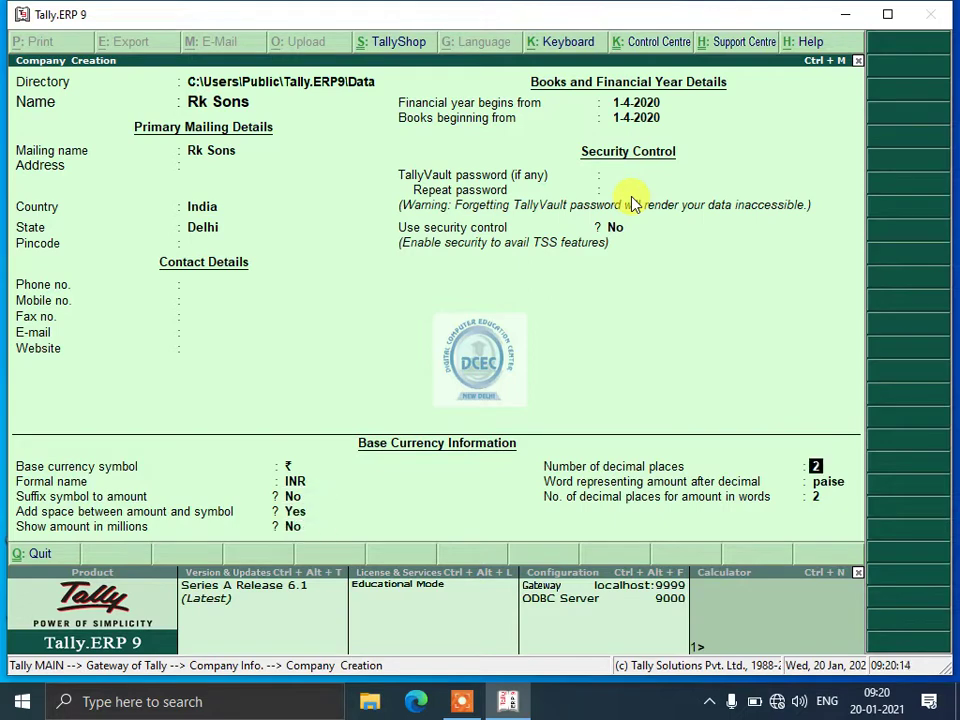
key("Return")
key("Return")
key("Return")
key("Return")
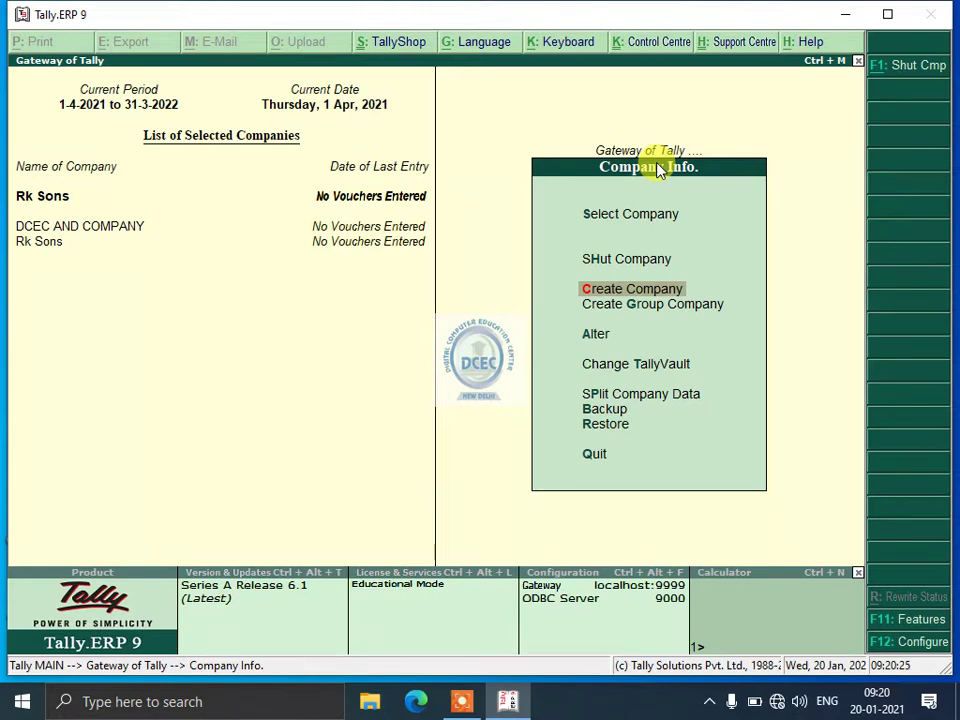
key("Escape")
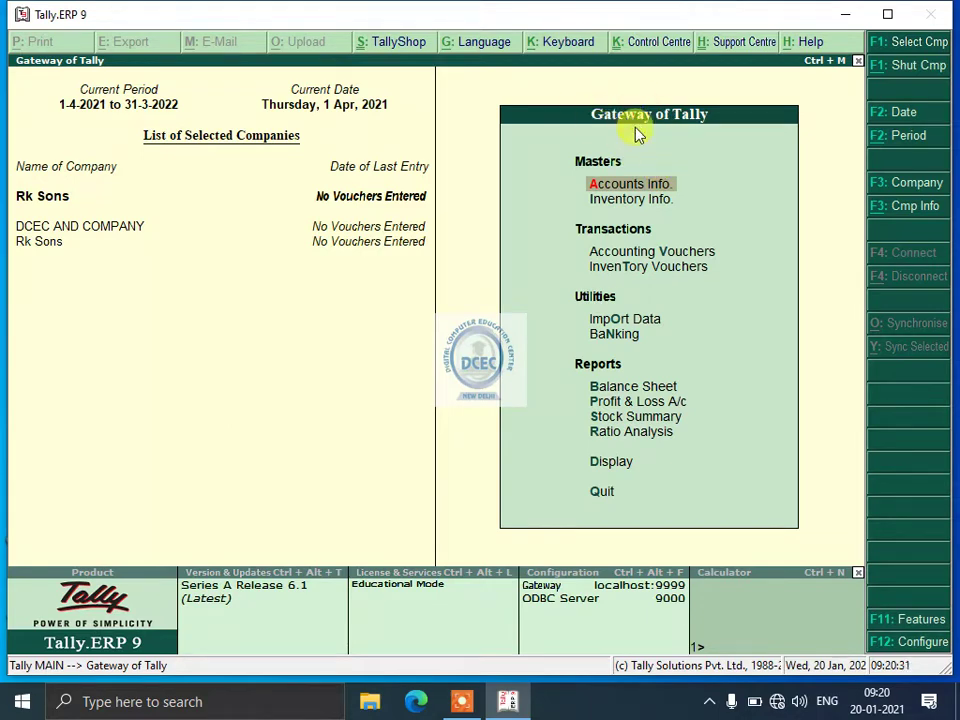
left_click(622, 190)
key("Down")
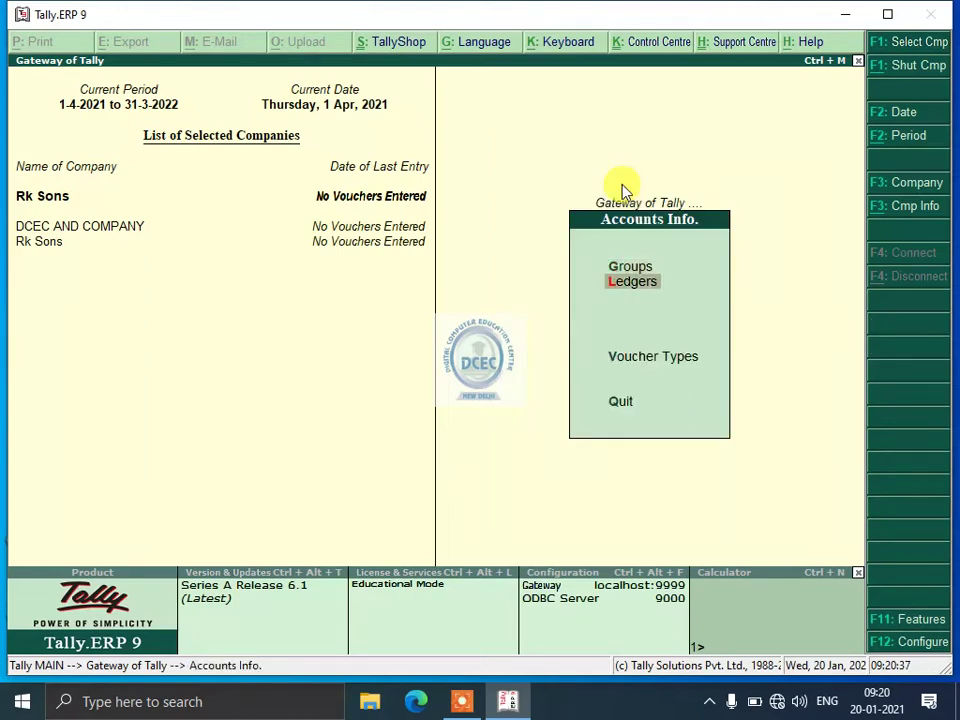
key("Escape")
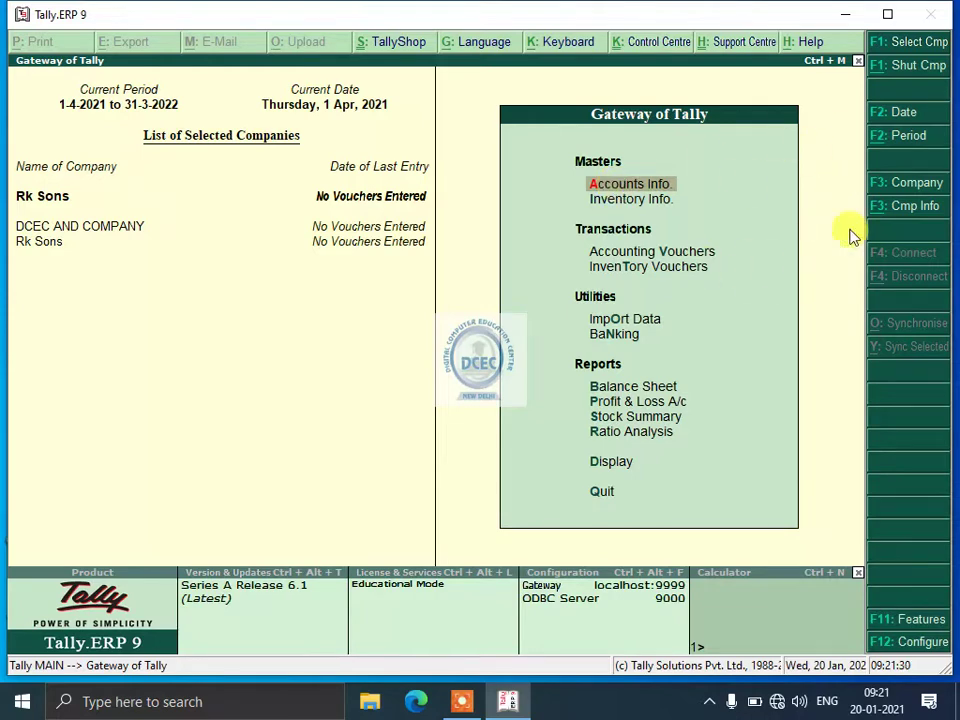
- Open the single ledger creation form for the Rk Sons company
key("Return")
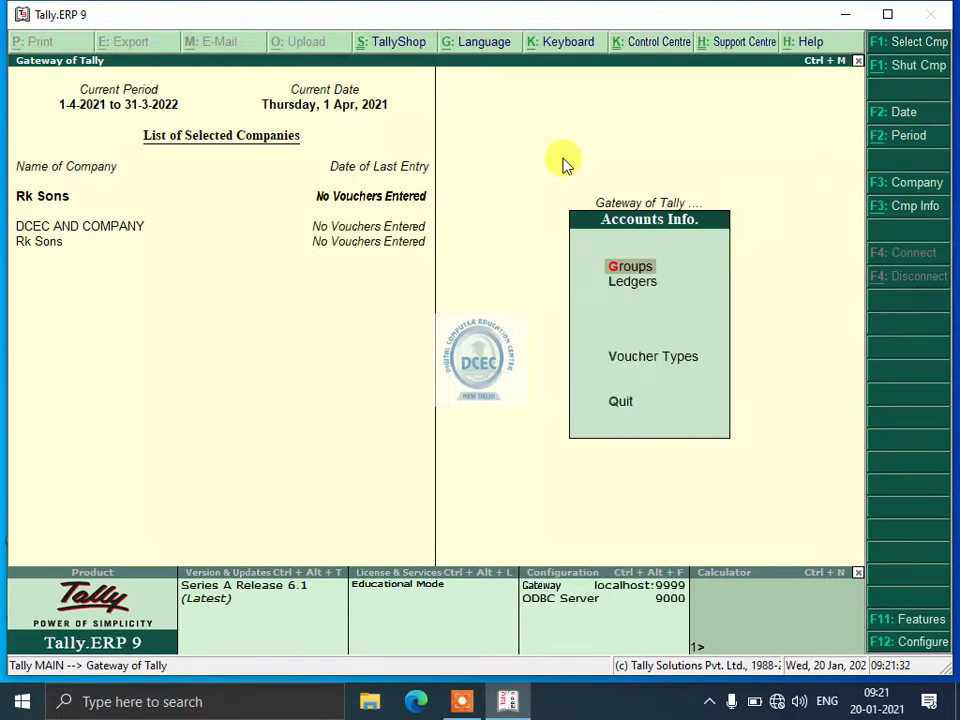
key("Down")
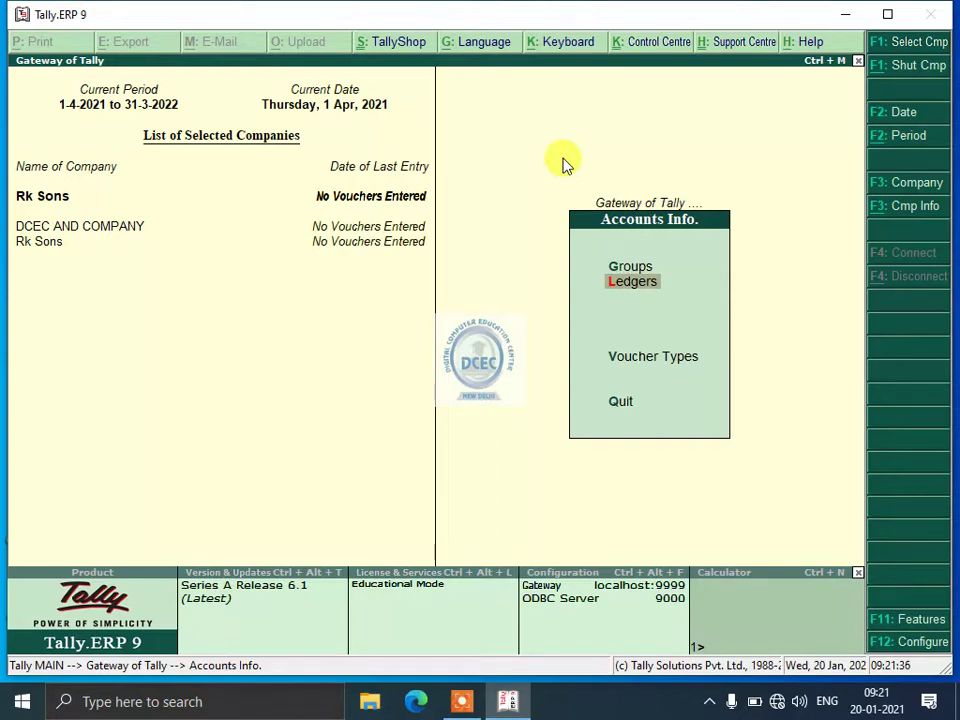
left_click(630, 290)
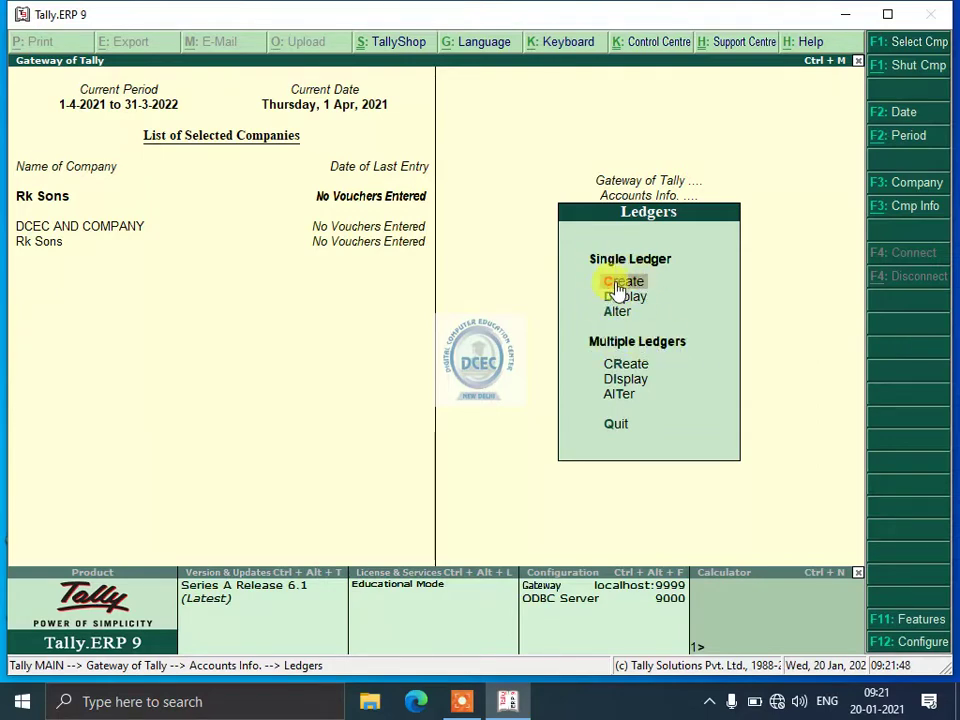
key("Down")
key("Down")
key("Up")
key("Up")
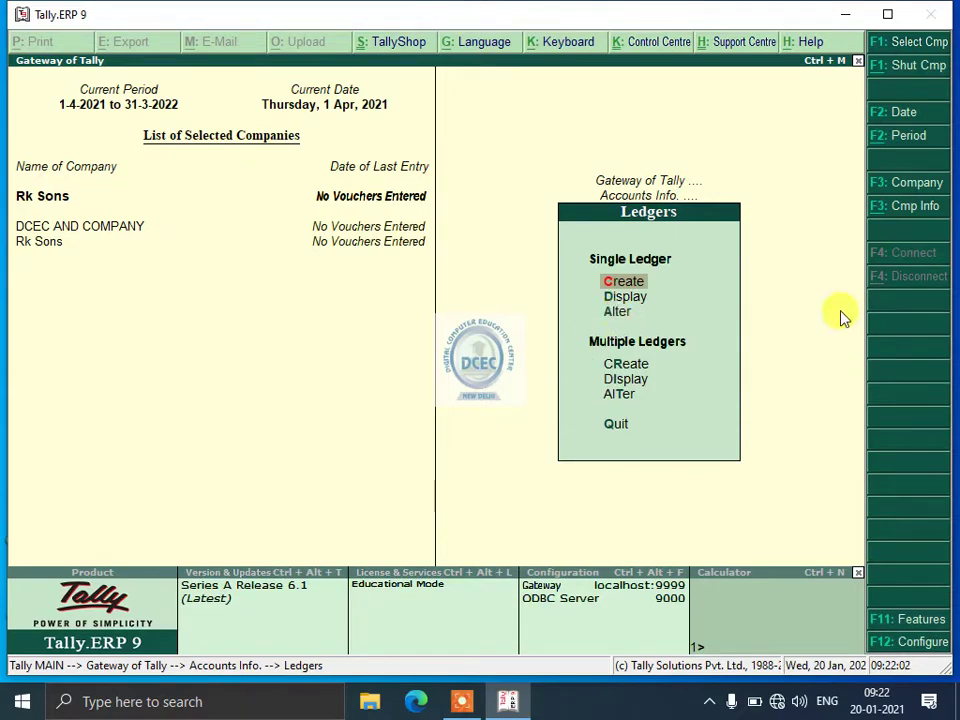
key("Return")
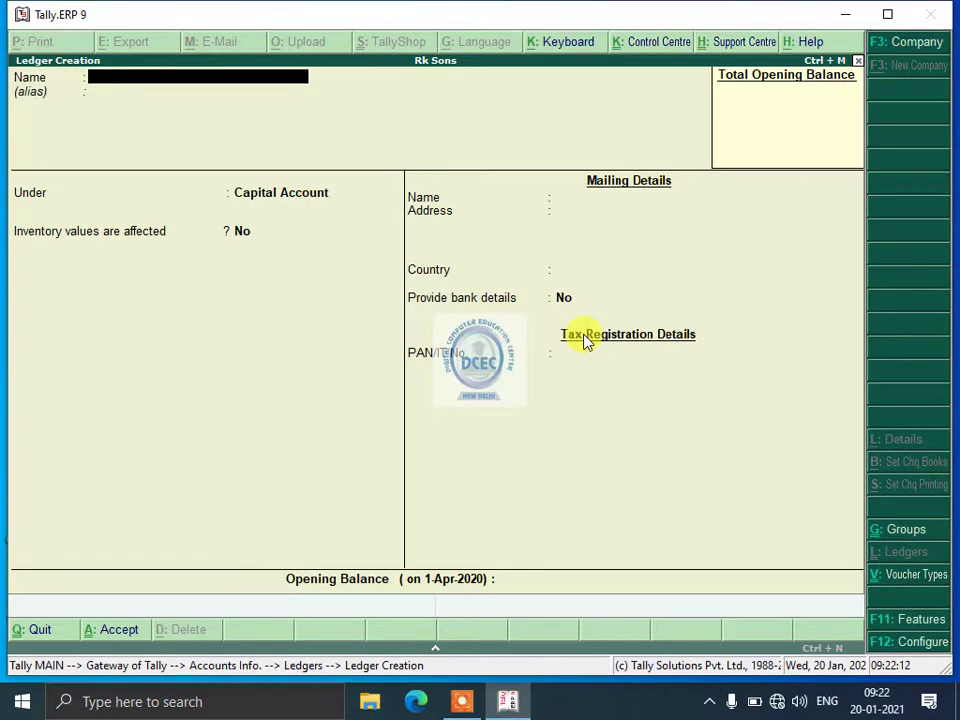
- Enter the account holder's name as the ledger name, leave the alias blank, and place the ledger under Capital Account
type("Ram")
key("Return")
key("Return")
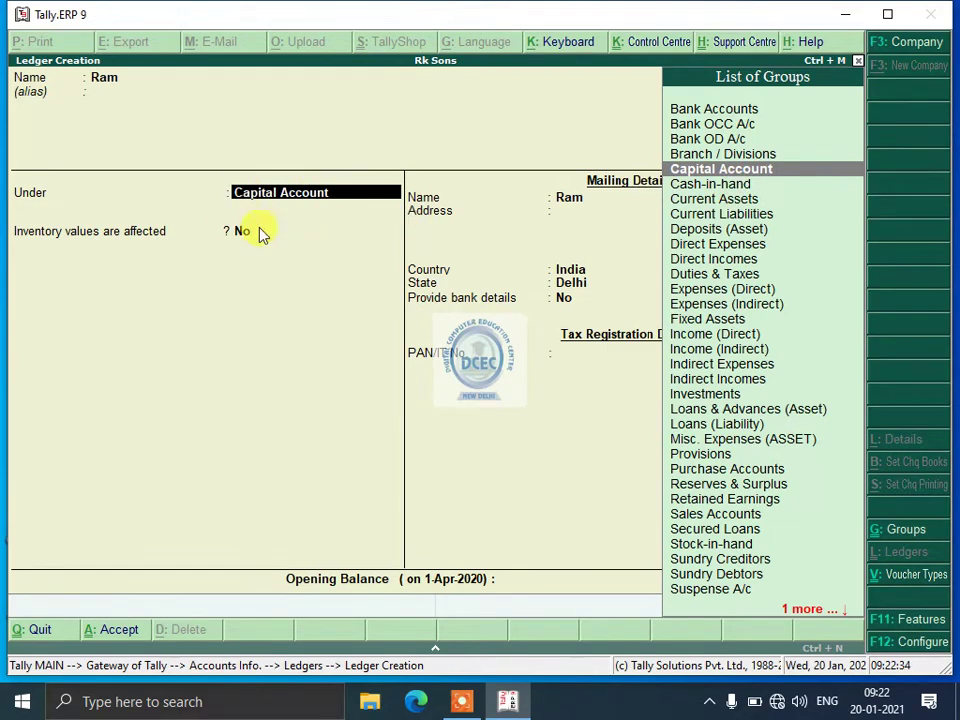
key("Down")
key("Up")
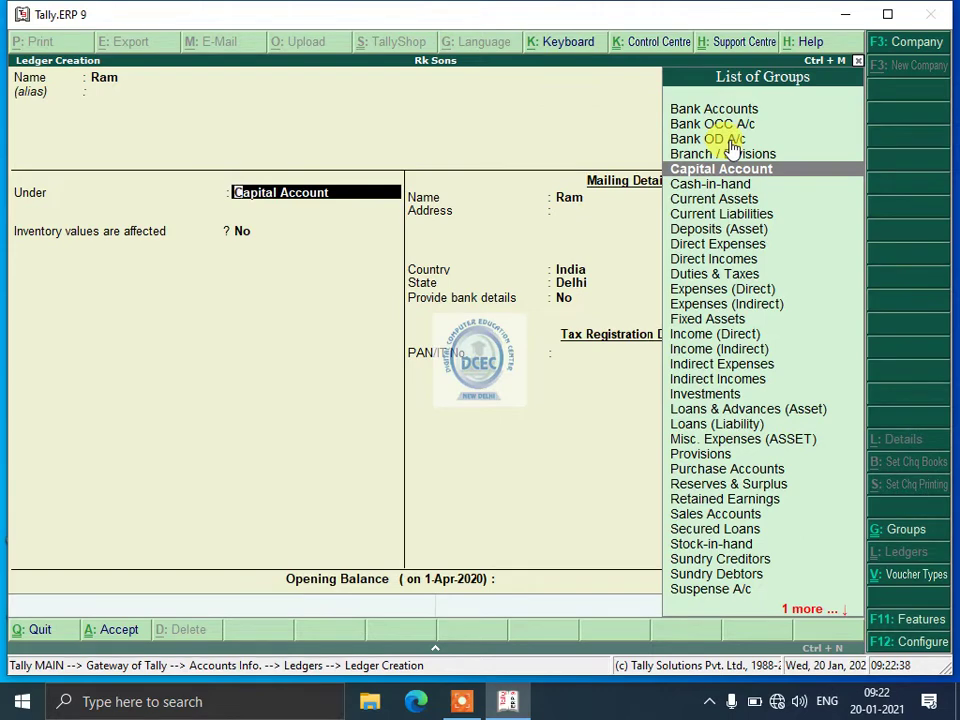
key("Return")
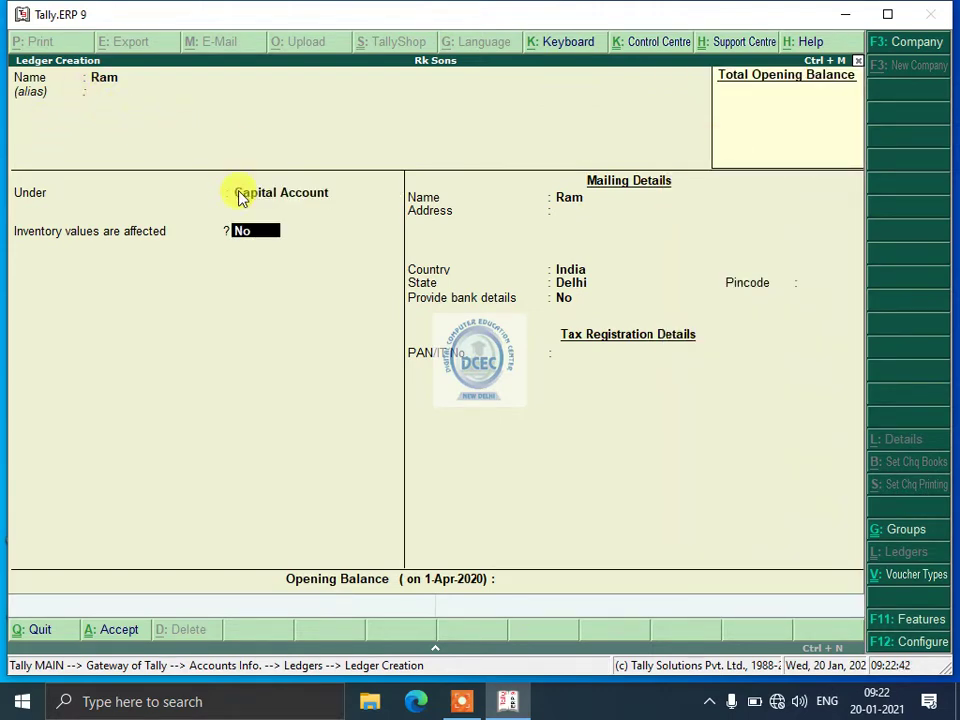
- Keep the default inventory, mailing and bank settings with no opening balance, save the ledger, and leave ledger creation
key("Return")
key("Return")
key("Return")
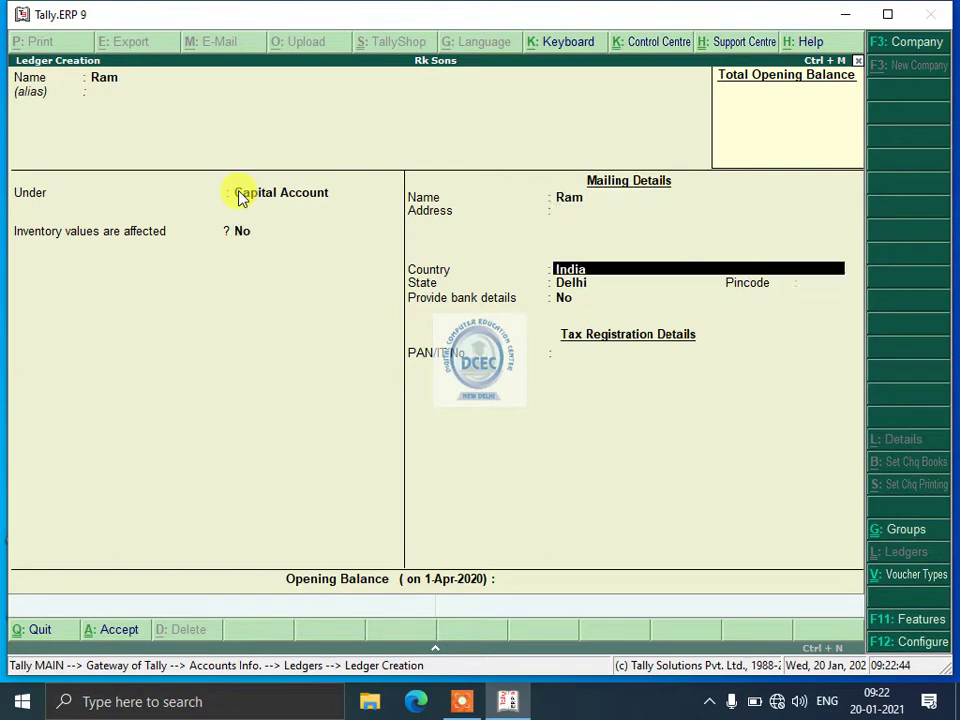
key("Return")
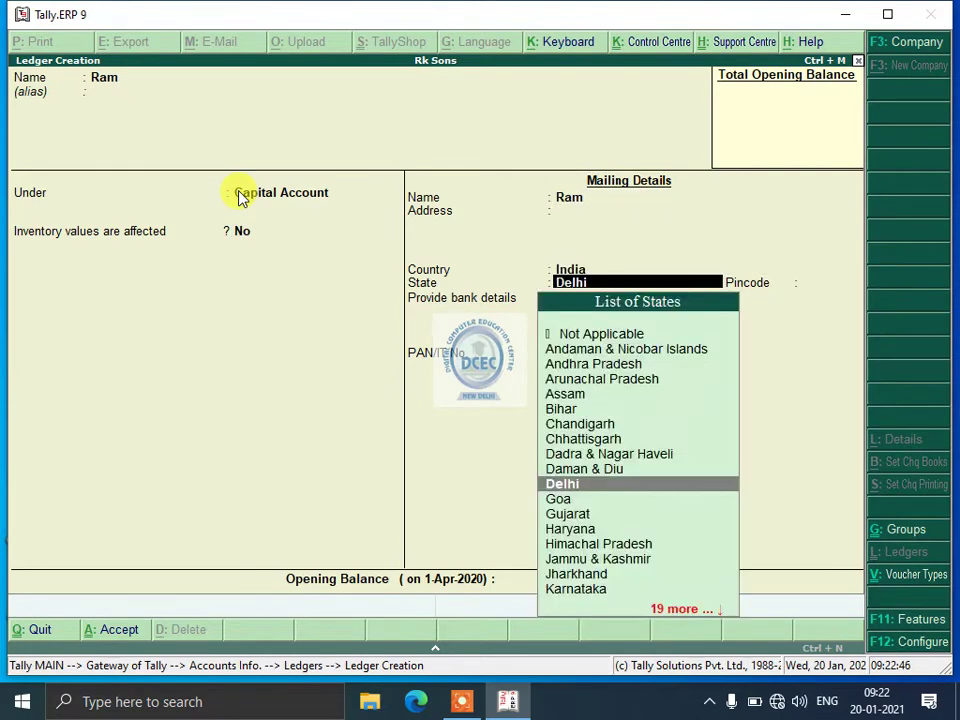
key("Return")
key("Return")
key("Return")
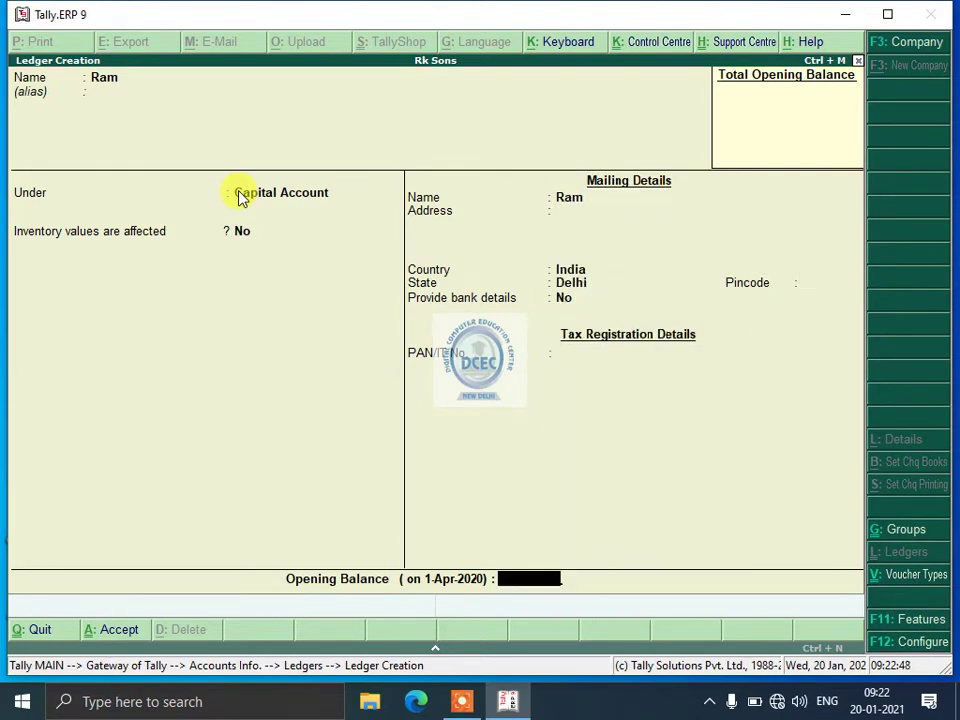
key("Return")
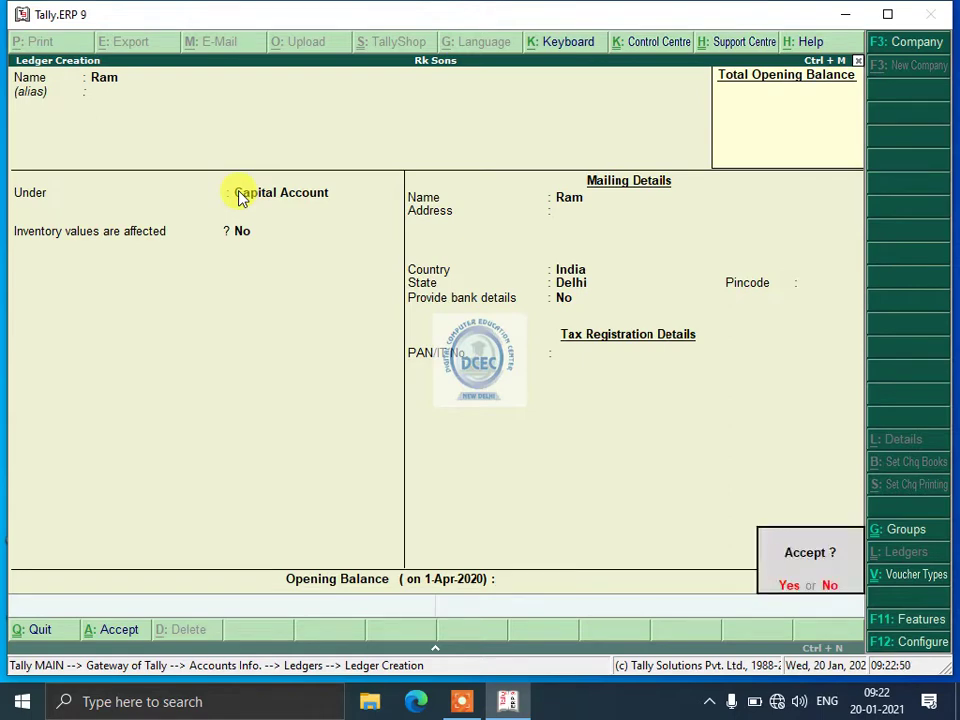
key("Return")
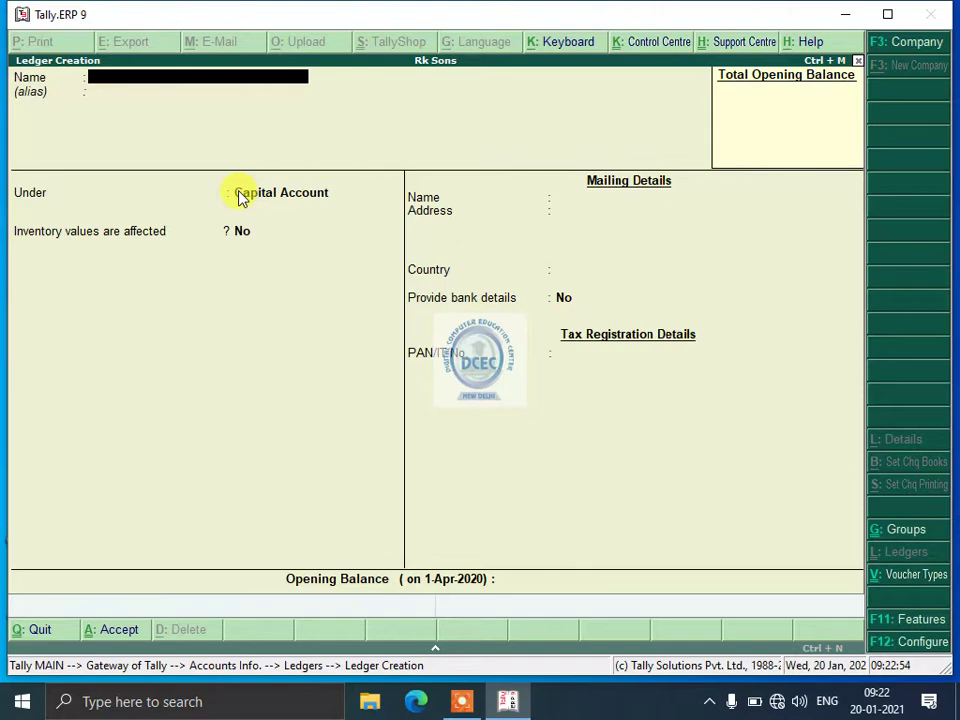
key("Escape")
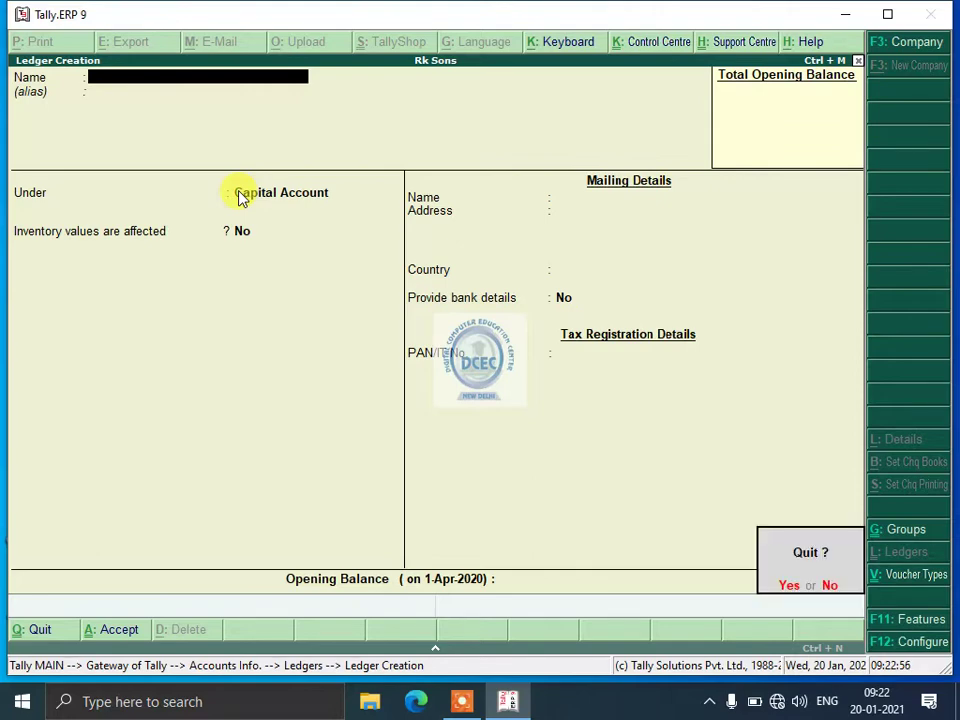
key("y")
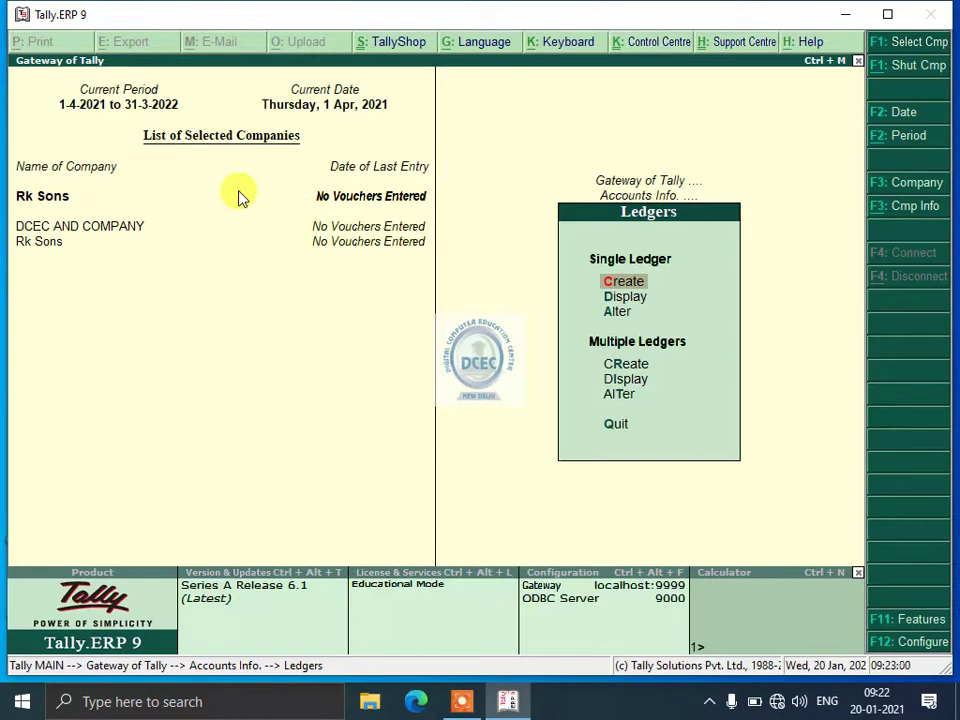
- Display the new capital ledger's details and look over the company's list of ledgers
key("Down")
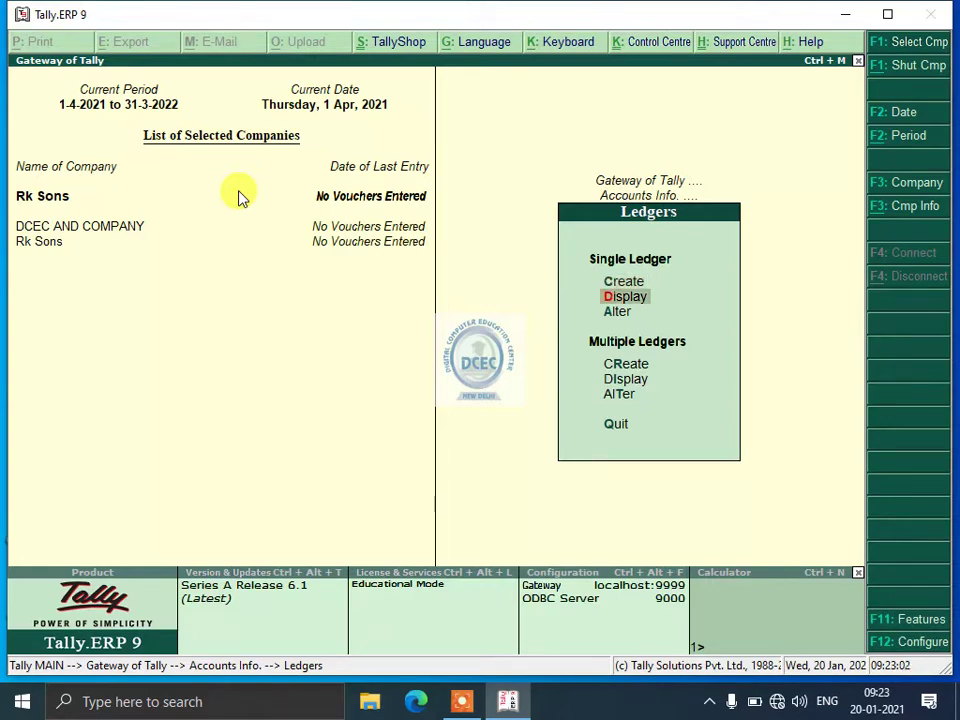
key("Return")
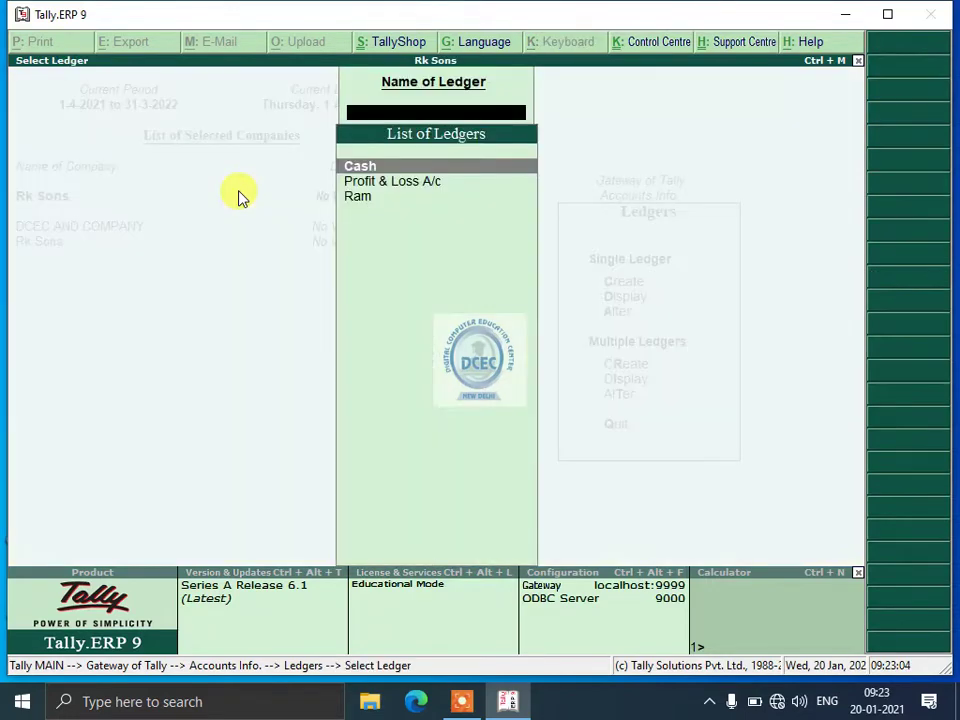
key("Down")
key("Down")
key("Return")
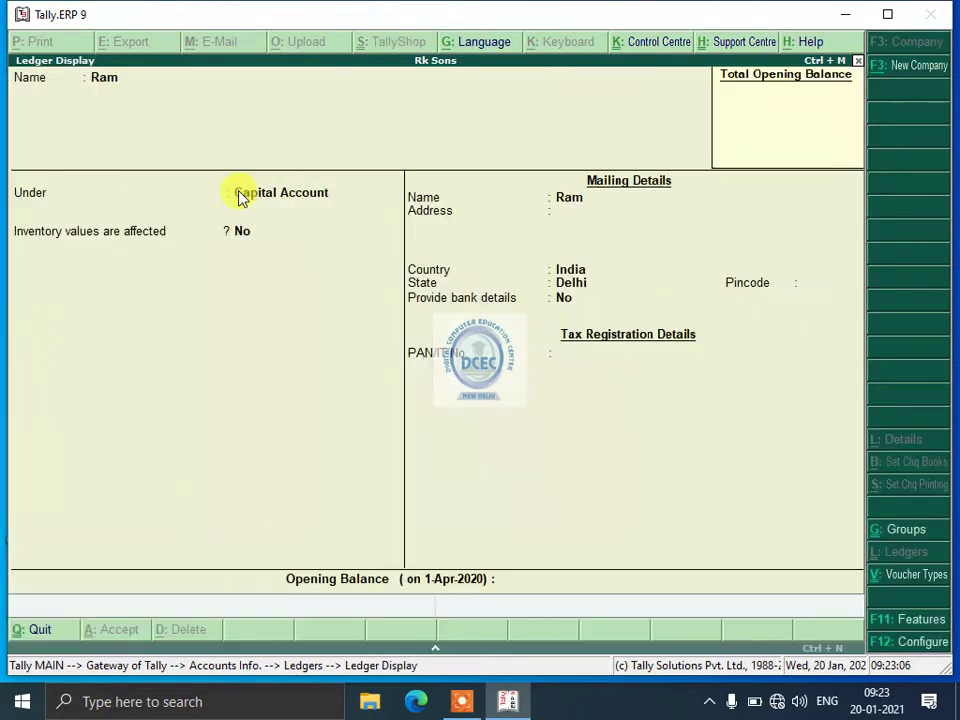
key("Escape")
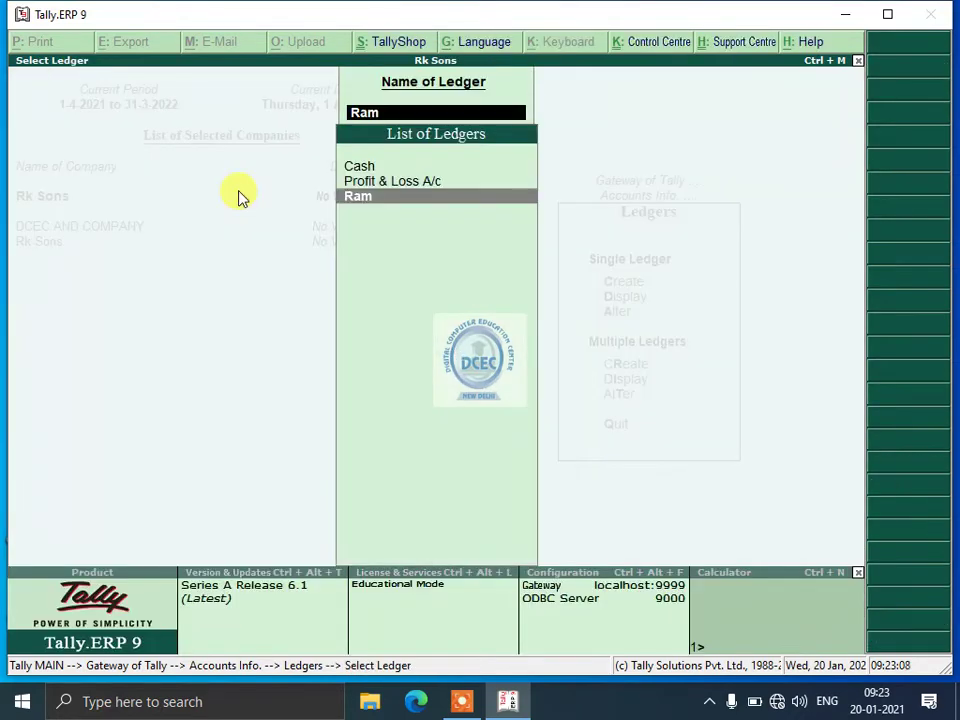
key("Up")
key("Up")
key("Up")
key("Down")
key("Down")
key("Down")
key("Down")
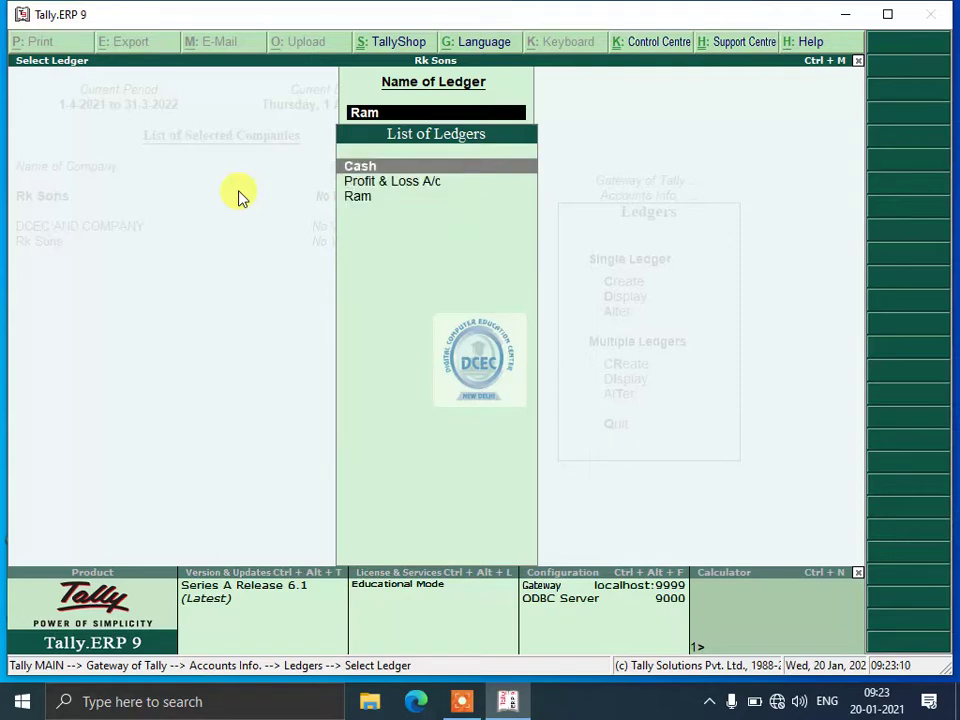
- Look through the display list of existing ledgers in Rk Sons once more and close it
key("Up")
key("Down")
key("Up")
key("Down")
key("Up")
key("Up")
key("Up")
key("Down")
key("Up")
key("Escape")
key("Escape")
key("Return")
key("Down")
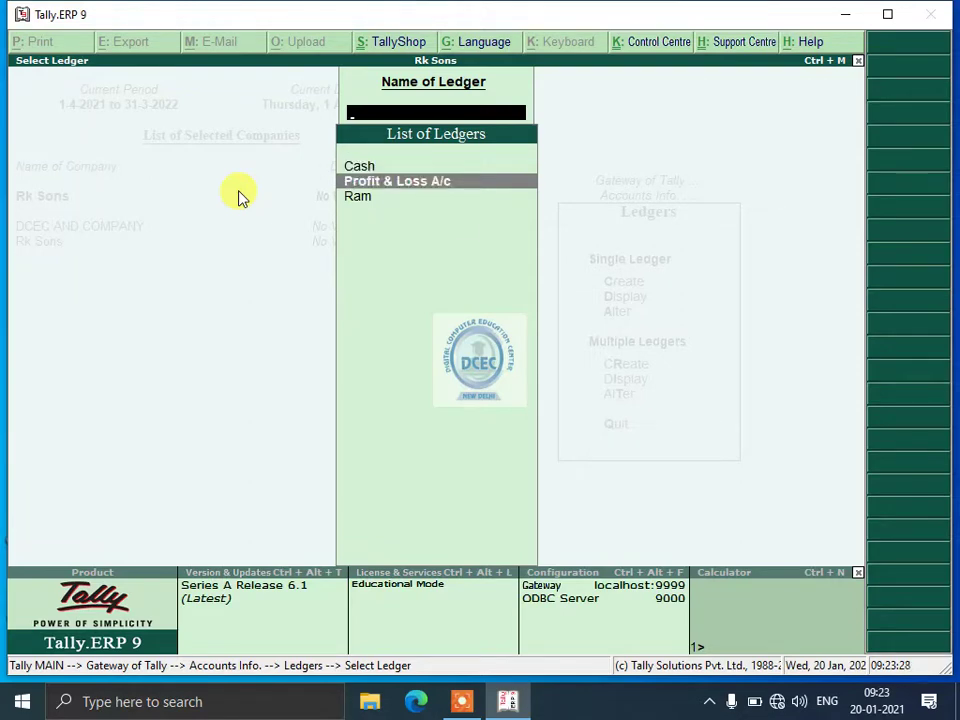
key("Up")
key("Down")
key("Down")
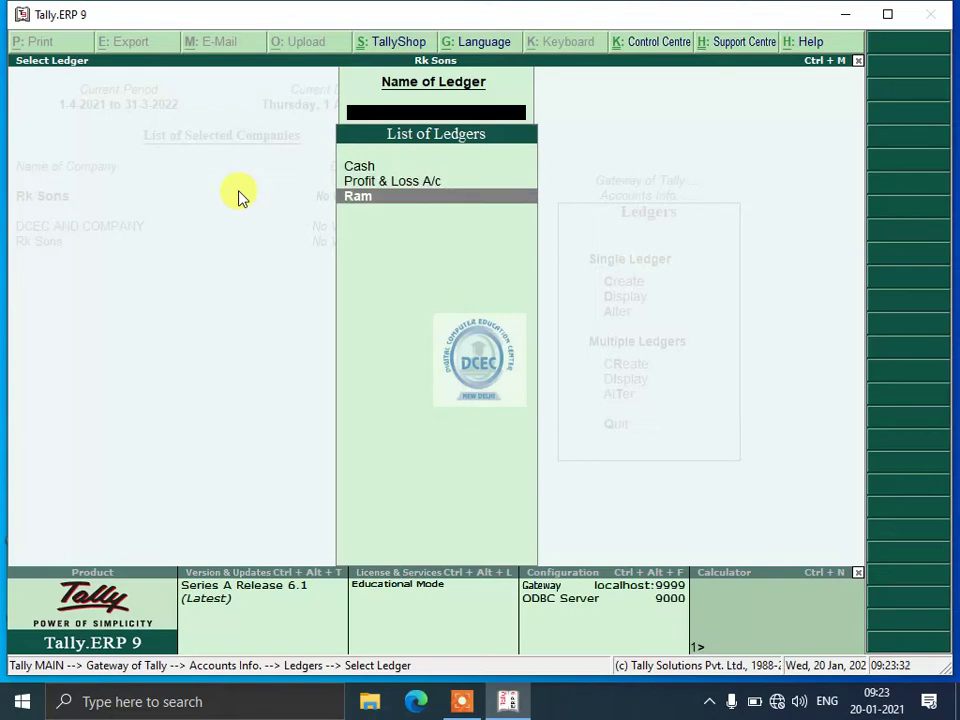
key("Escape")
- Start a new single ledger named Sbi with no alias and place it under Bank Accounts
key("Down")
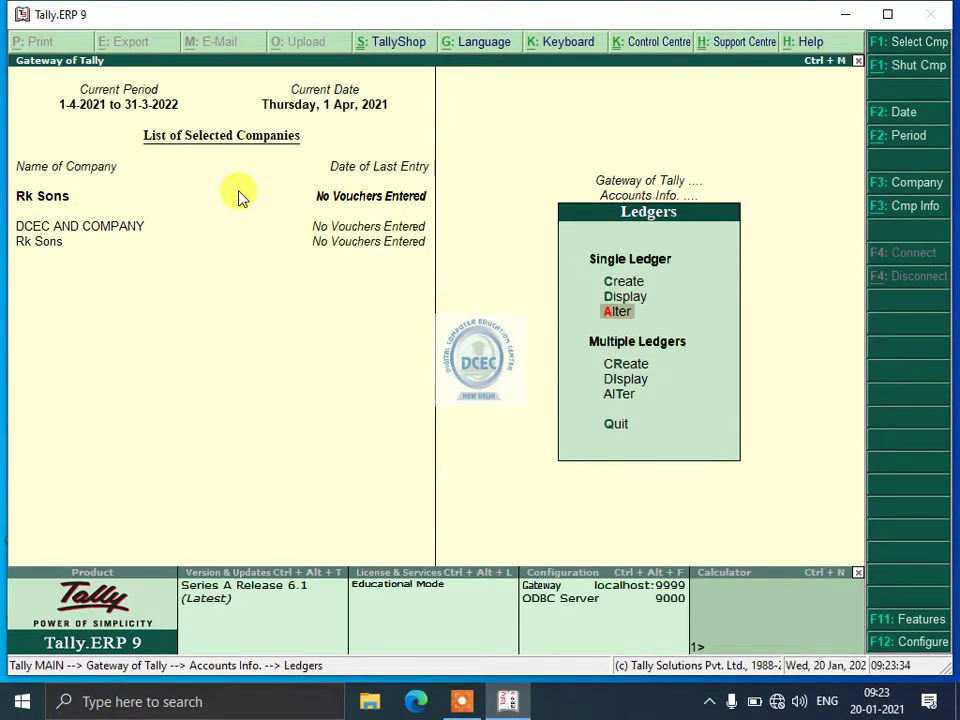
key("Up")
key("Up")
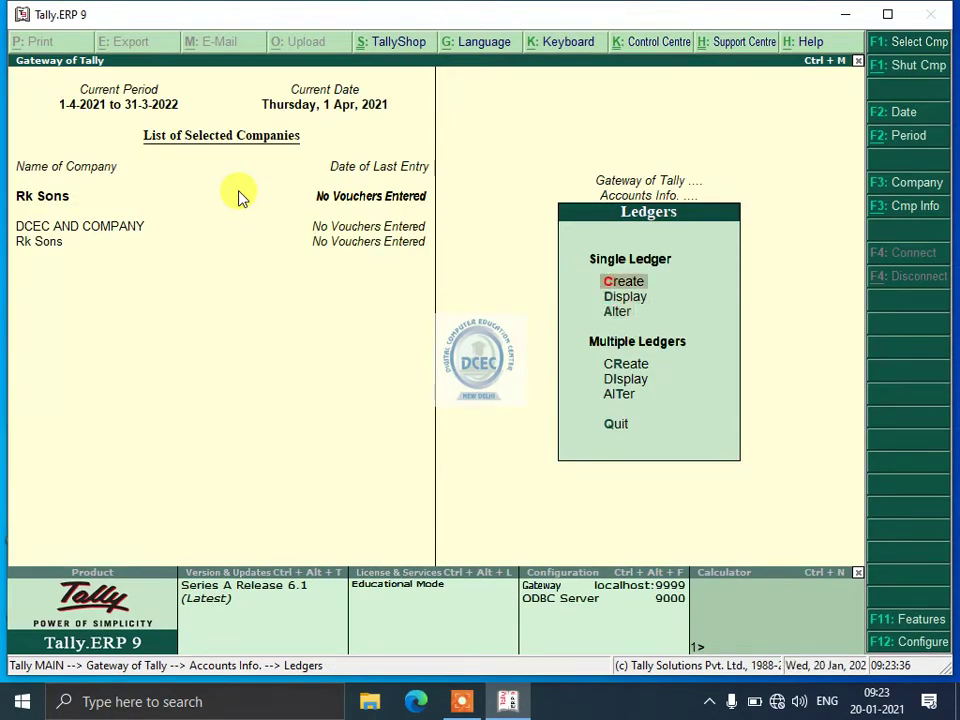
key("Return")
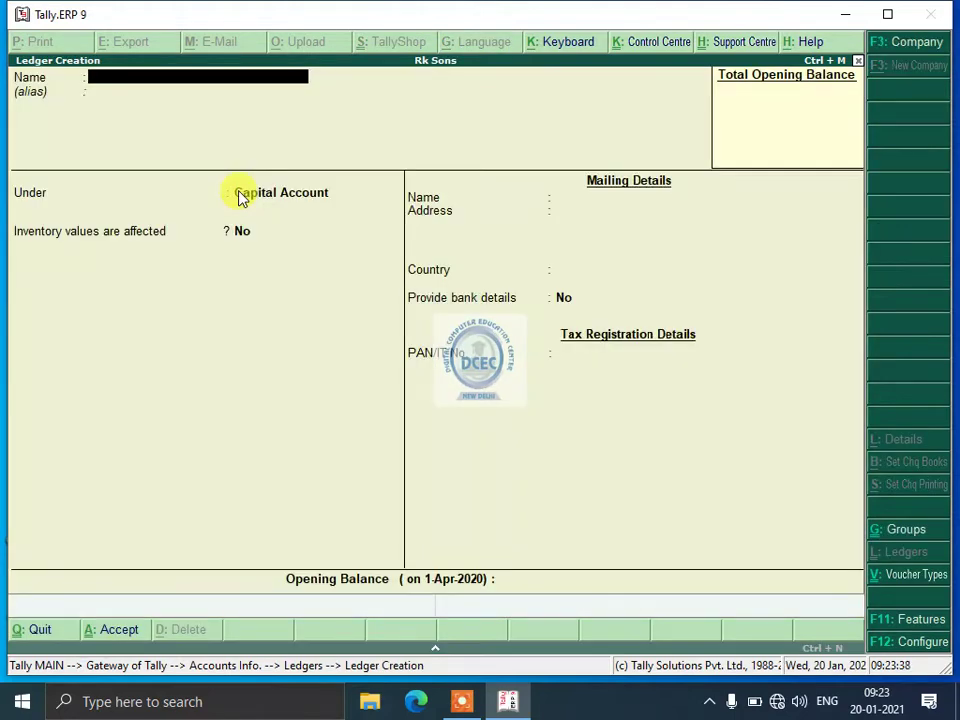
type("Sbi")
key("Return")
key("Return")
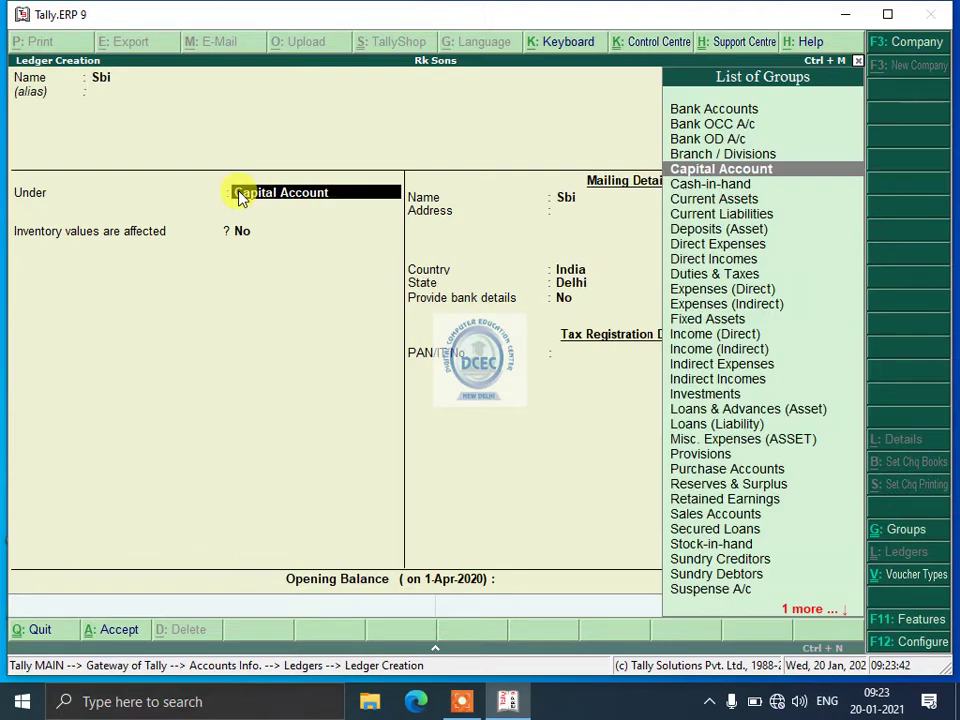
type("b")
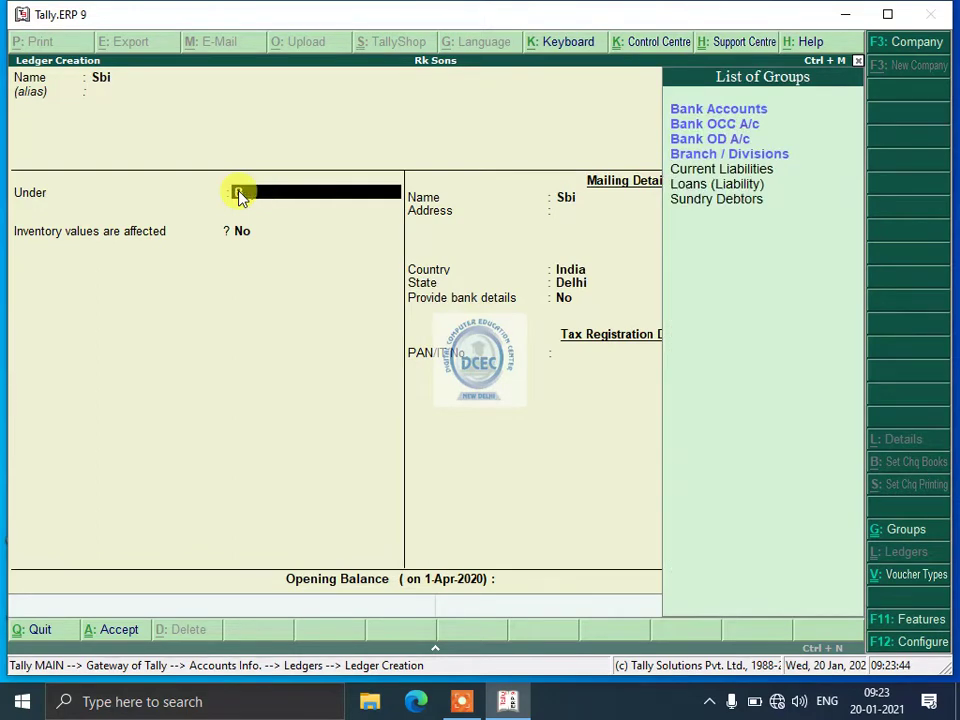
key("BackSpace")
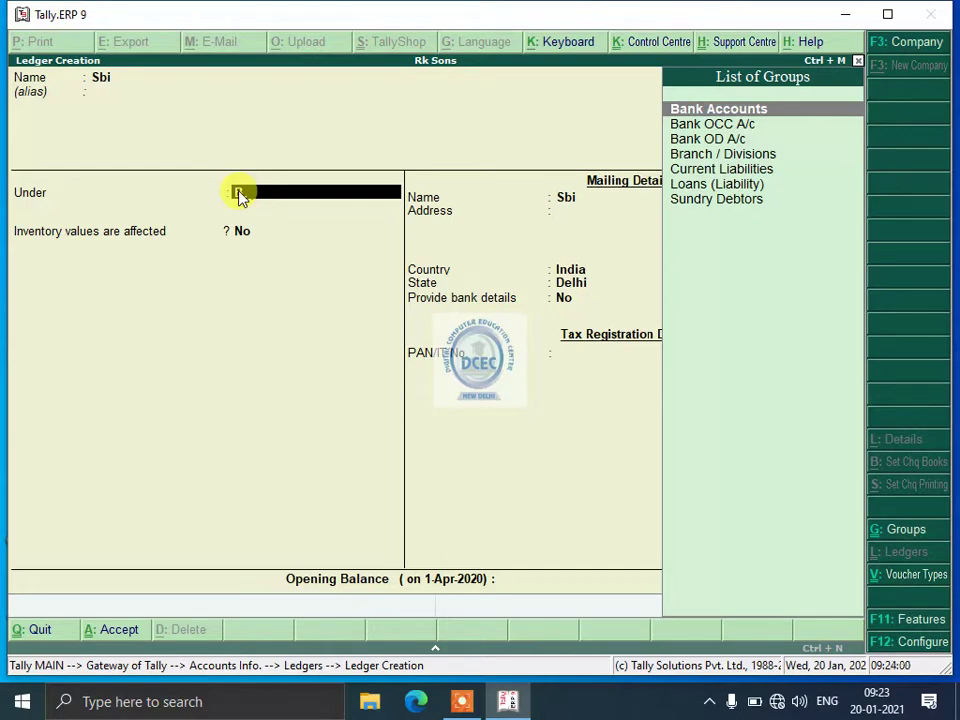
key("Return")
- Save the Sbi ledger with default bank and mailing details and no opening balance, and leave ledger creation
key("Return")
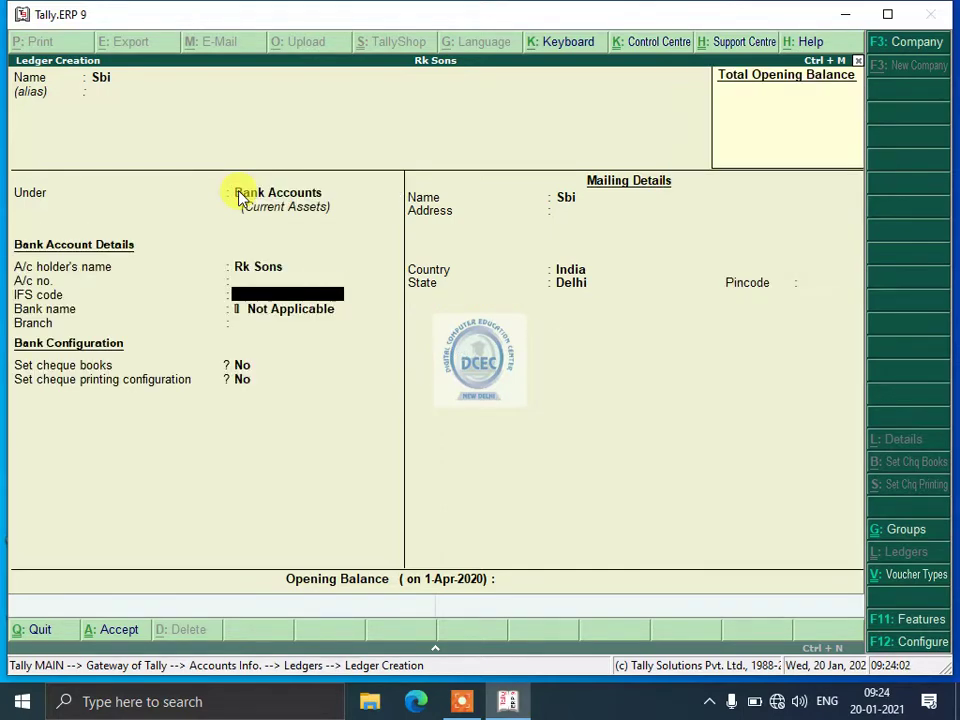
key("Return")
key("Return")
key("Return")
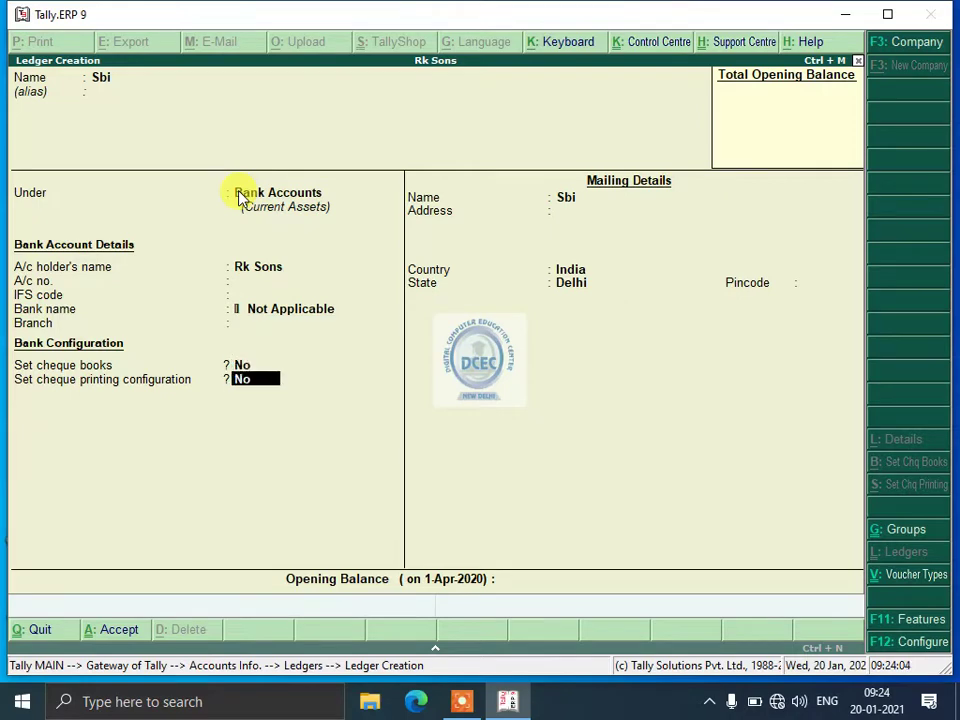
key("Return")
key("Return")
key("Return")
key("Return")
key("Return")
key("Return")
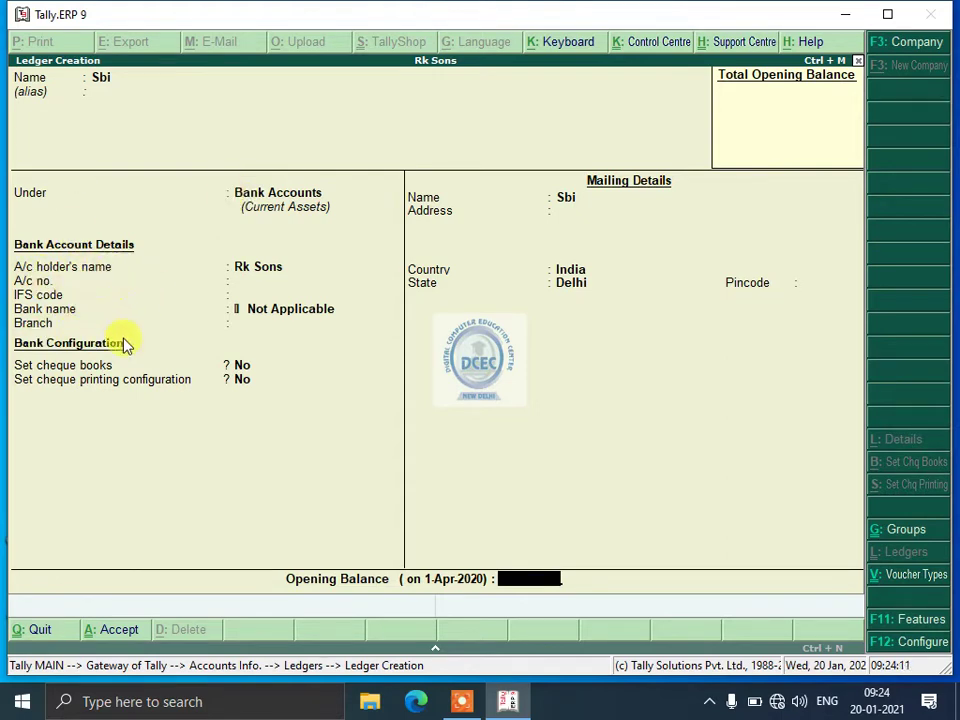
key("Return")
key("Return")
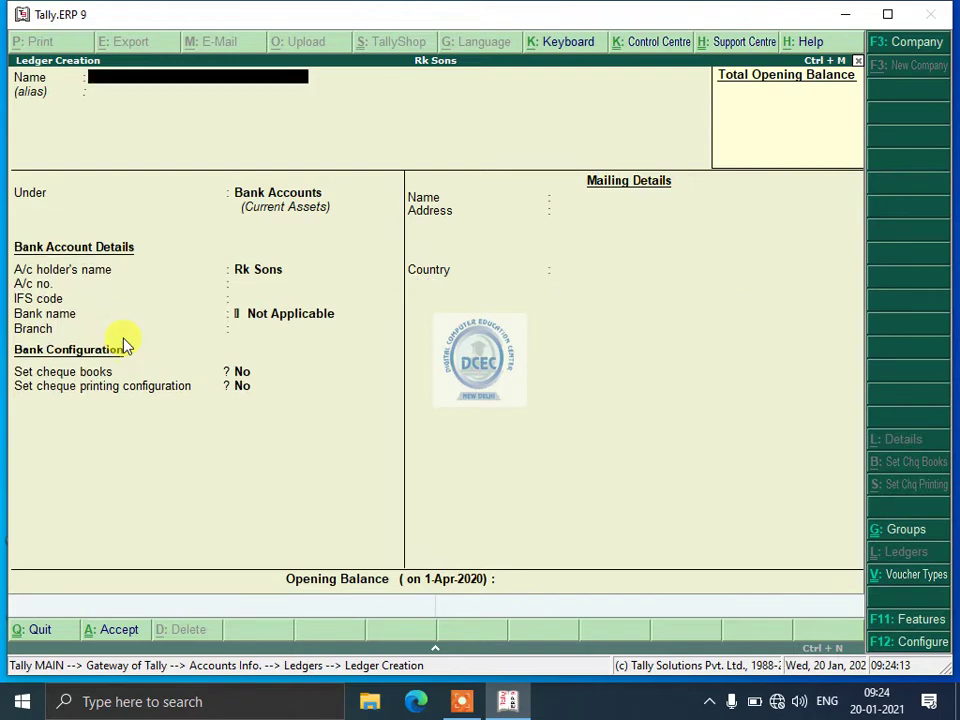
key("Escape")
key("Return")
- Check the list of ledgers available for display, including the new Sbi ledger, and close it
key("Down")
key("Down")
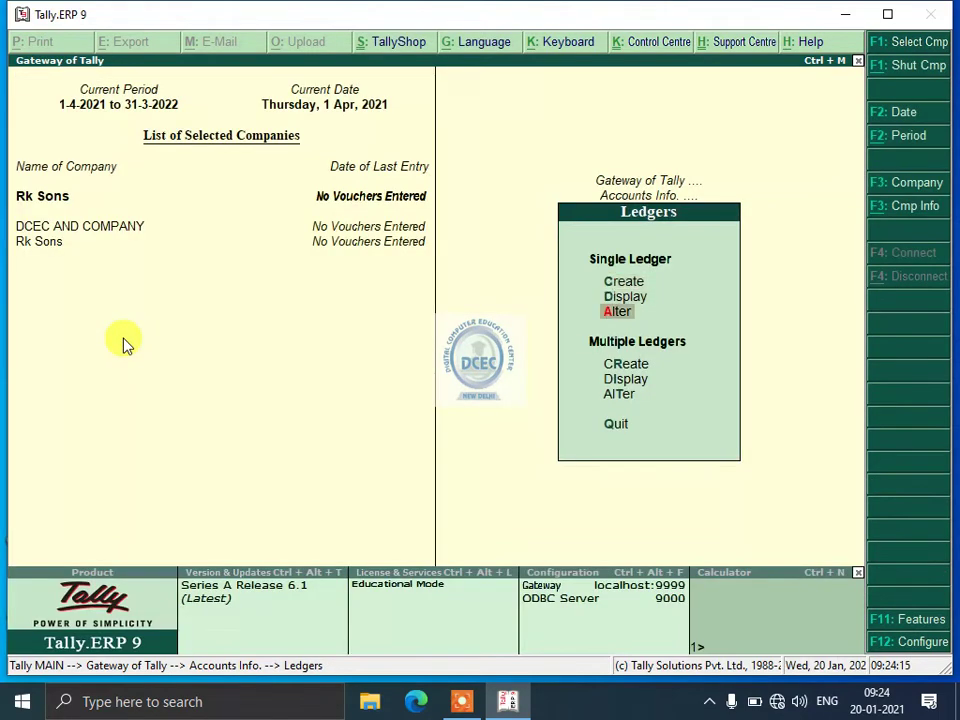
key("Up")
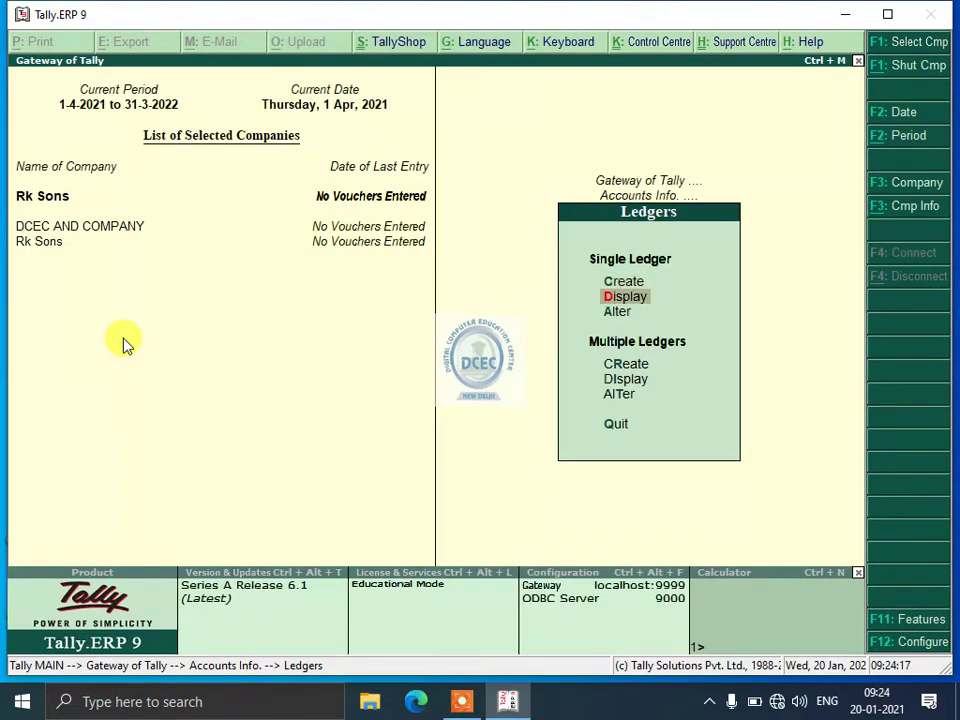
key("Return")
key("Down")
key("Down")
key("Down")
key("Up")
key("Down")
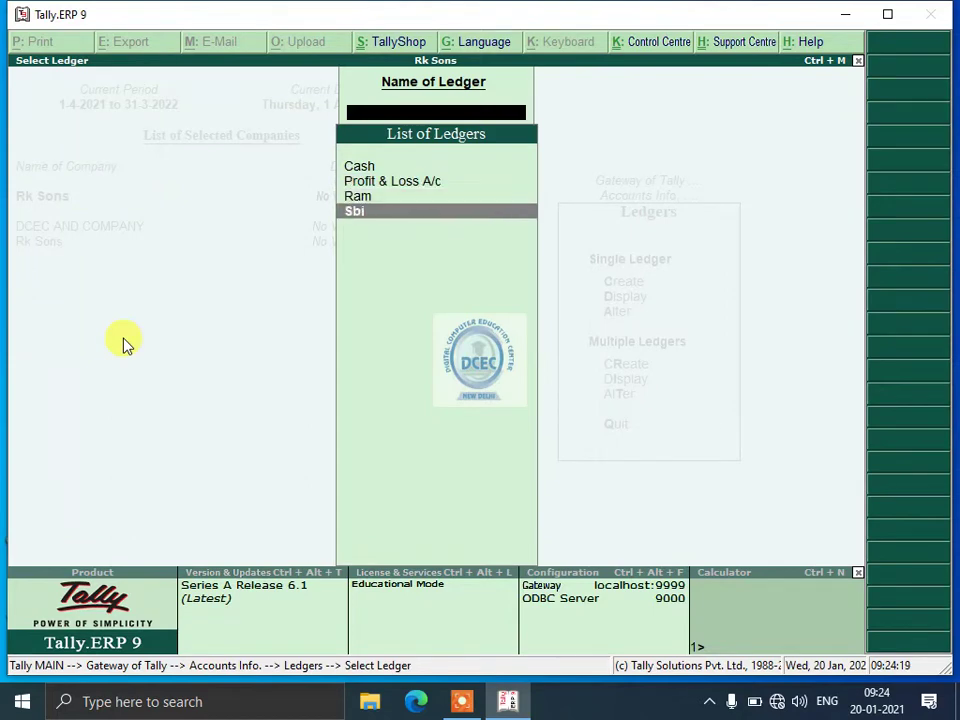
key("Up")
key("Up")
key("Up")
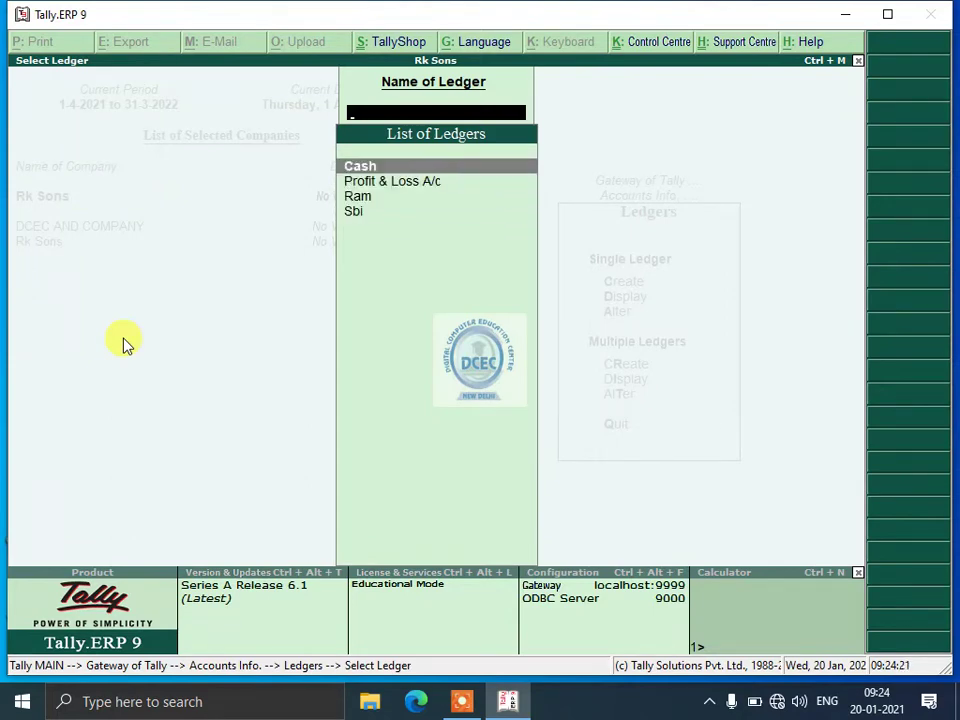
key("Escape")
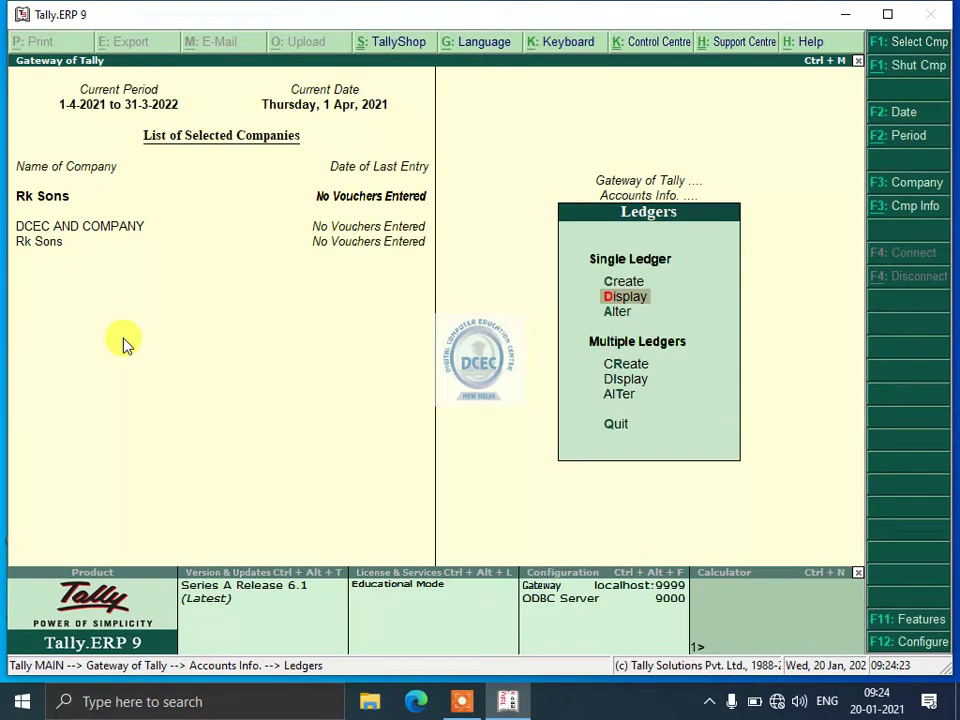
key("Up")
key("Up")
key("Down")
key("Down")
key("Down")
key("Down")
key("Up")
key("Down")
key("Down")
key("Down")
key("Down")
key("Down")
key("Down")
key("Down")
key("Down")
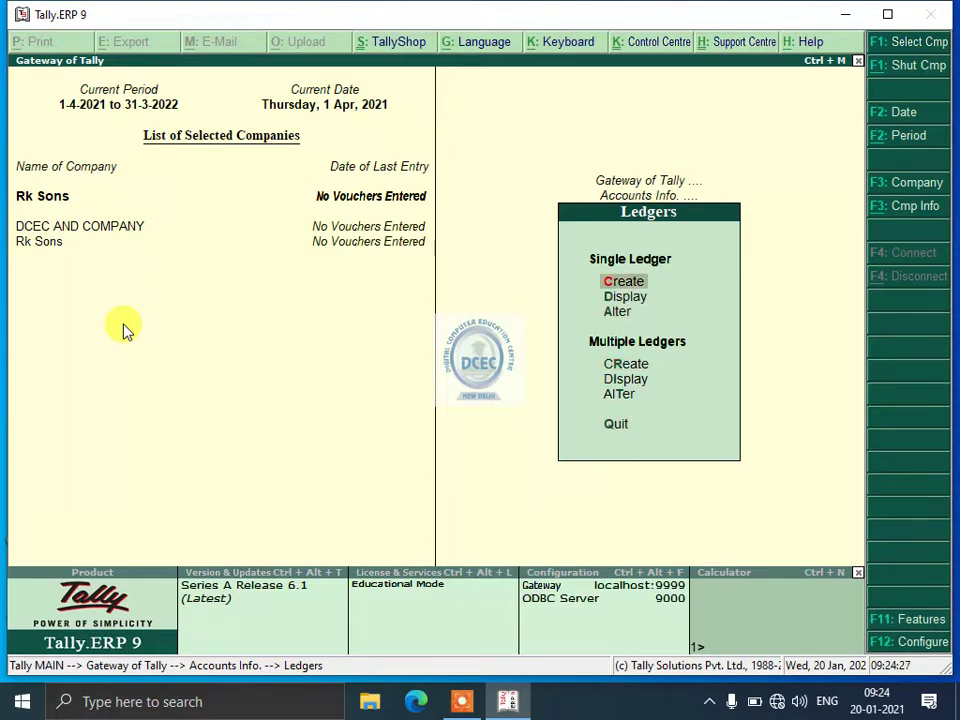
key("Up")
key("Up")
key("Up")
key("Up")
key("Return")
key("Escape")
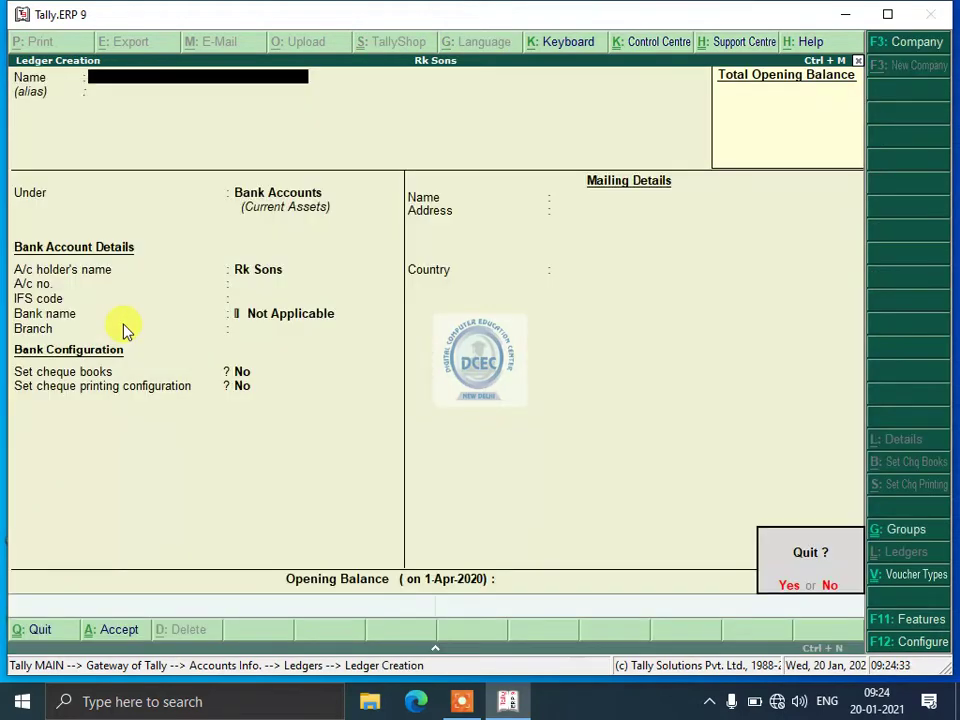
key("y")
- Open multiple ledger creation and set the group for the new ledgers to Bank Accounts
key("Down")
key("Down")
key("Down")
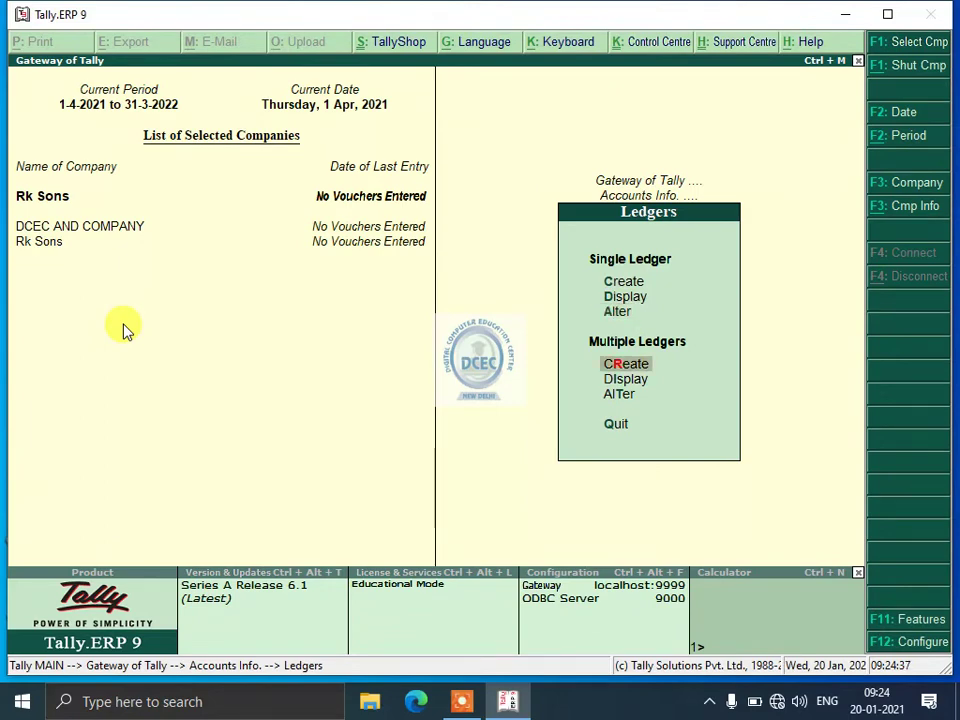
key("Return")
key("Down")
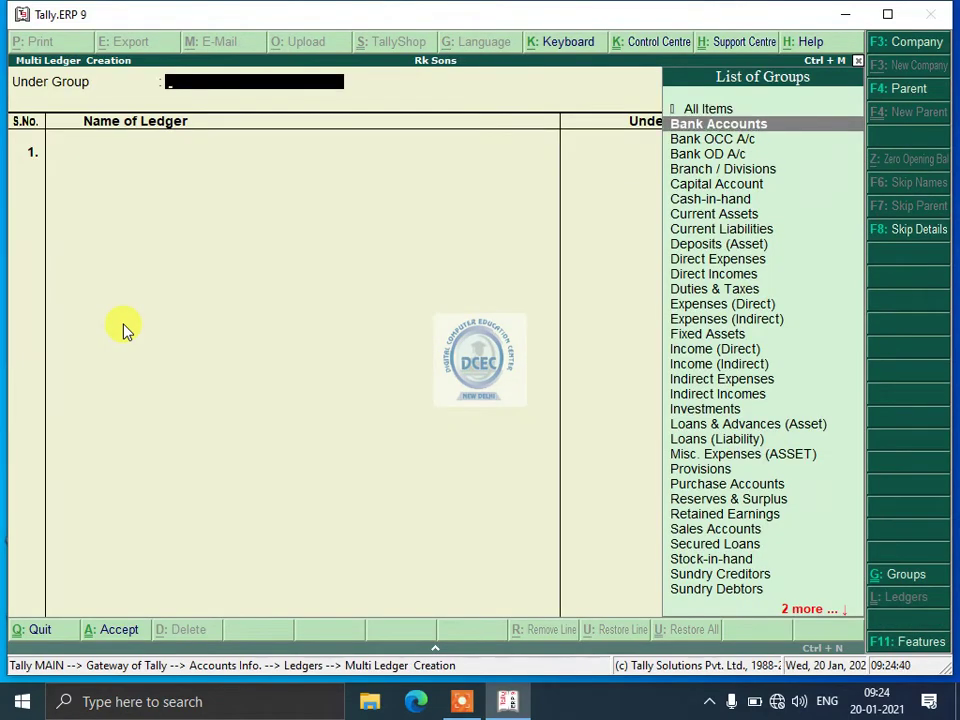
key("Return")
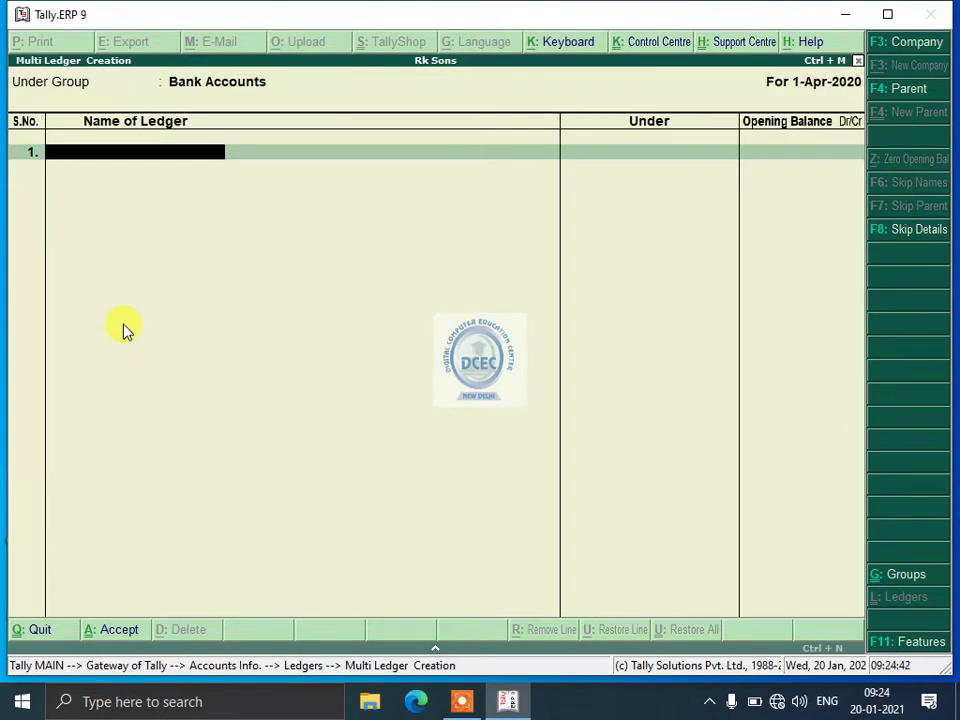
- Add Pnb and Icici as the first two bank ledgers, leaving their opening balances blank
type("Pnb")
key("Return")
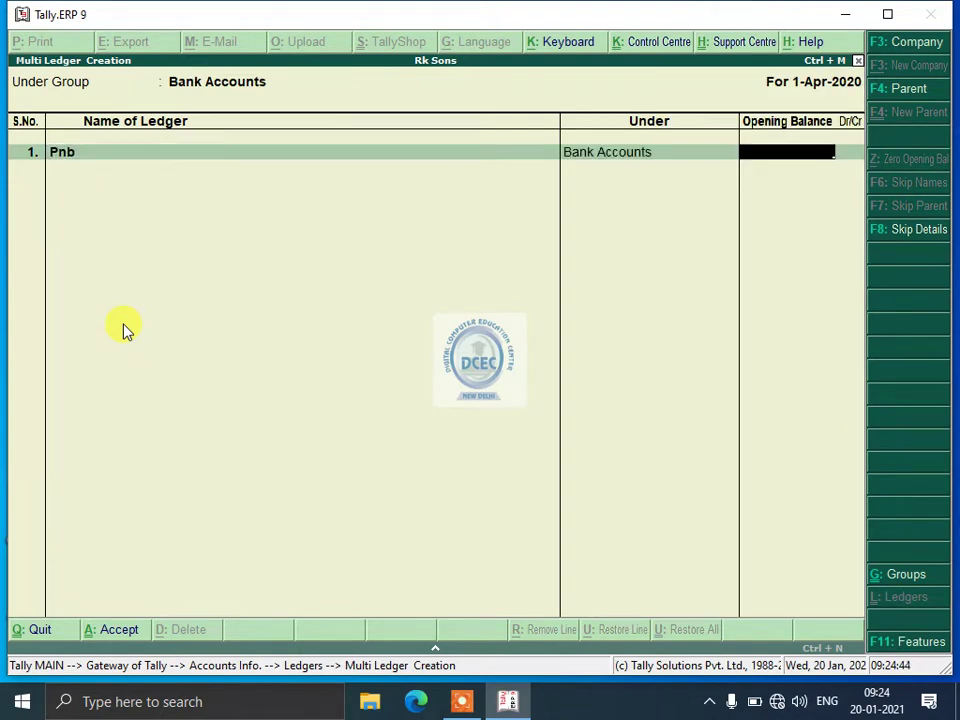
key("Return")
type("Icici")
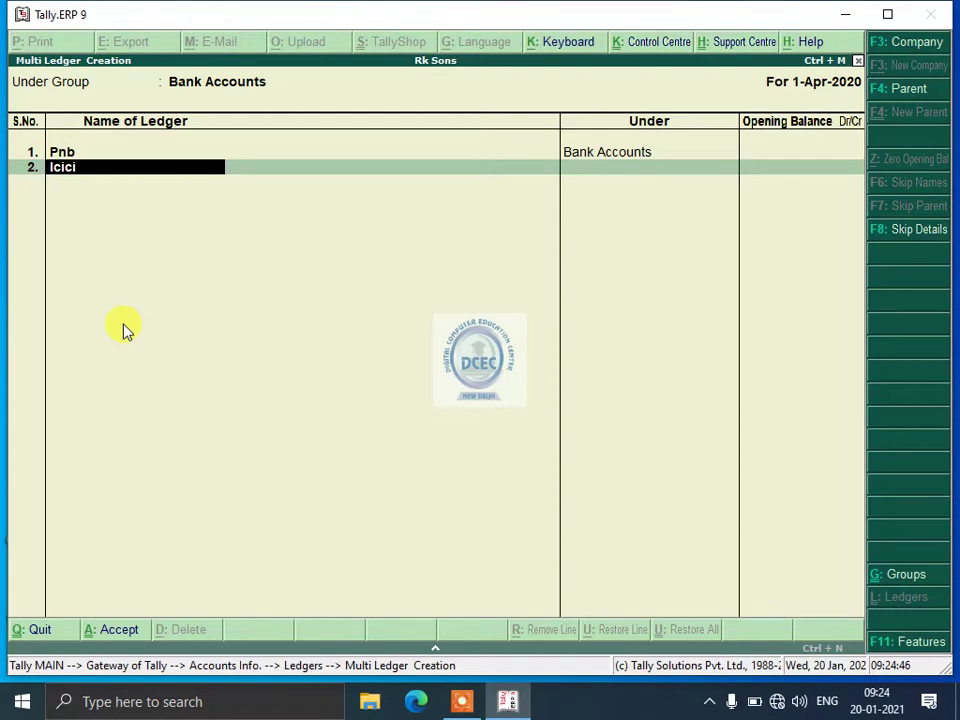
key("Return")
key("Return")
- Try Sbi as the third ledger name, and replace it with Hdfc without an opening balance
type("Sbi")
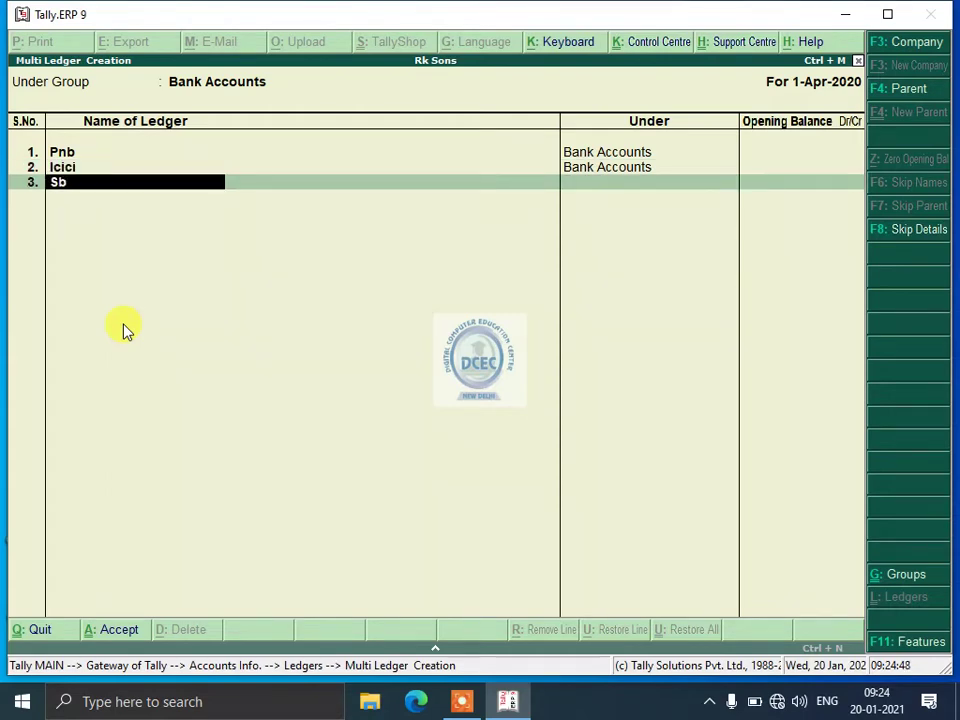
key("Return")
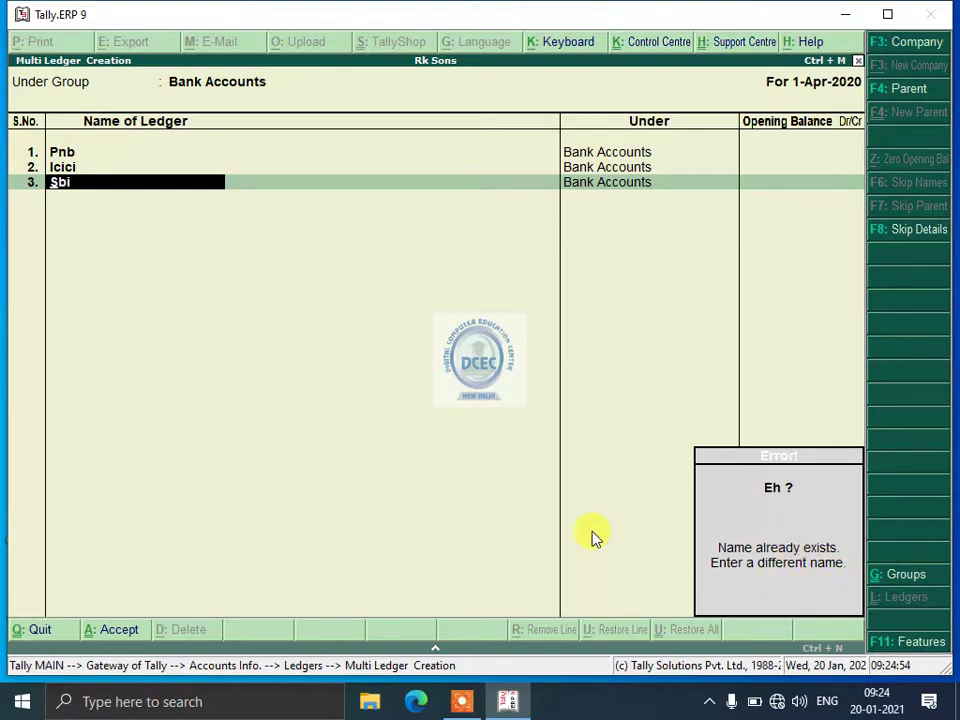
type("Hdfc")
key("Return")
key("Return")
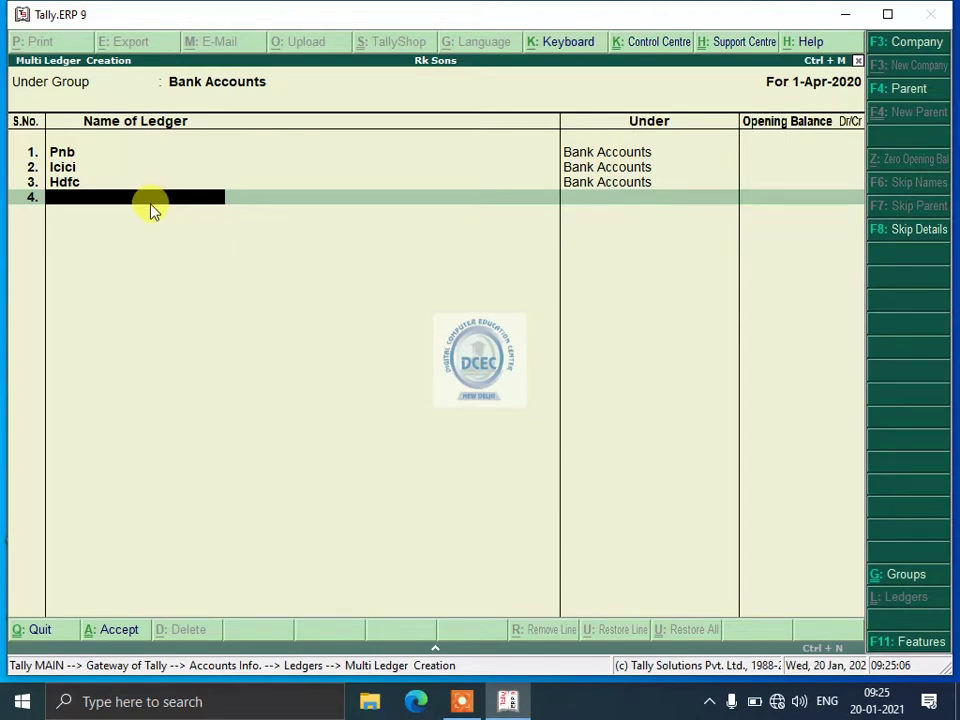
- Add Canra as the fourth bank ledger without an opening balance and save all the entered ledgers
type("Canrea")
key("BackSpace")
key("BackSpace")
type("a")
key("Return")
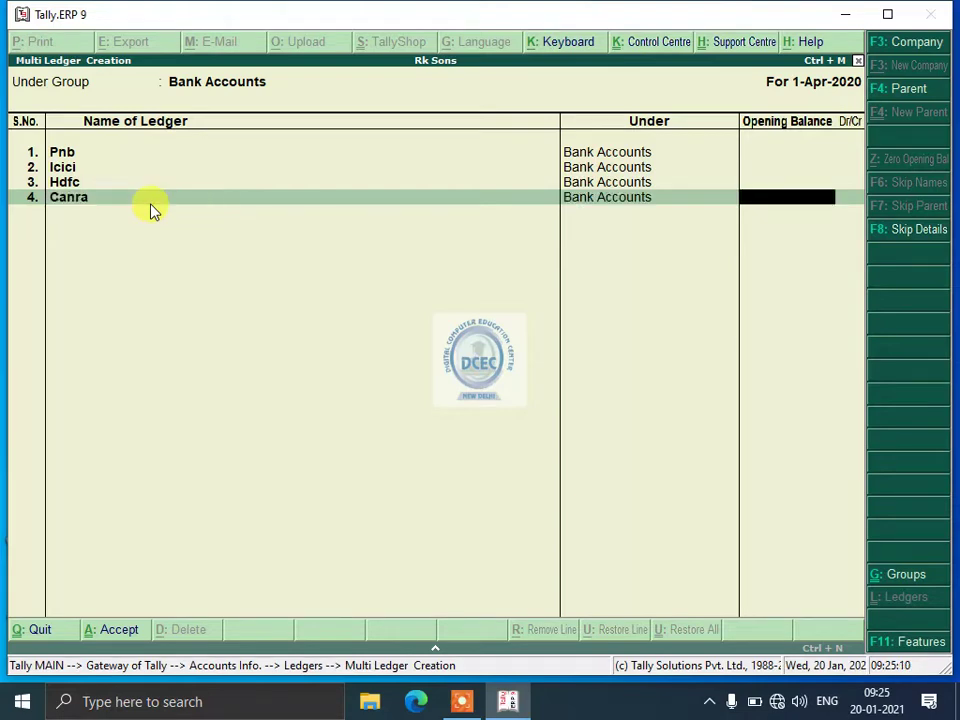
key("Return")
key("Return")
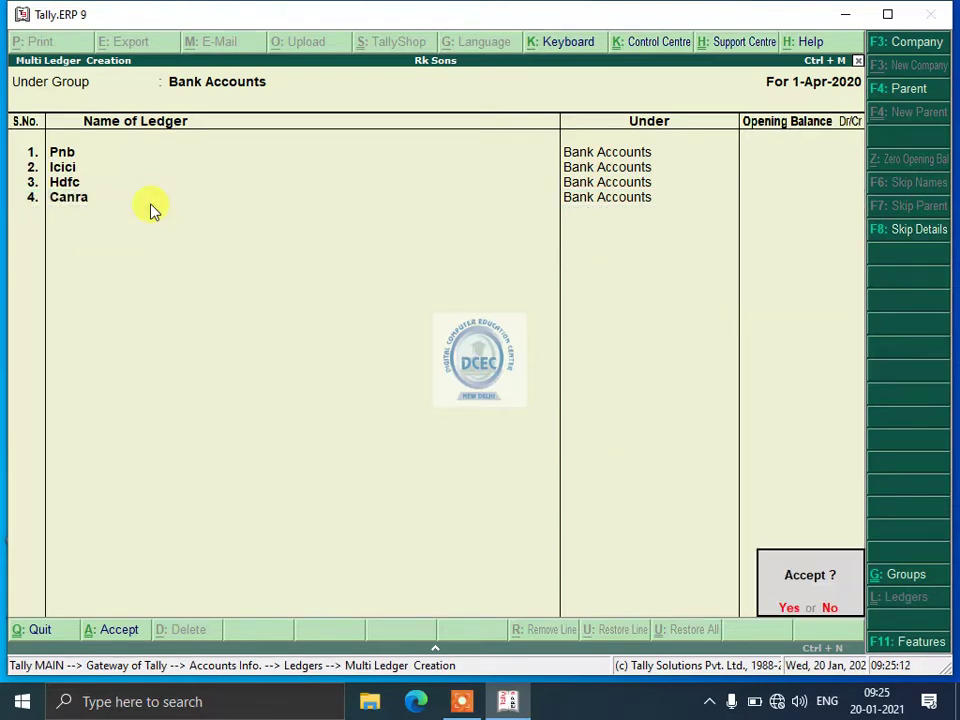
key("Return")
- Bring up the list of ledgers for single ledger display and close it
key("Up")
key("Up")
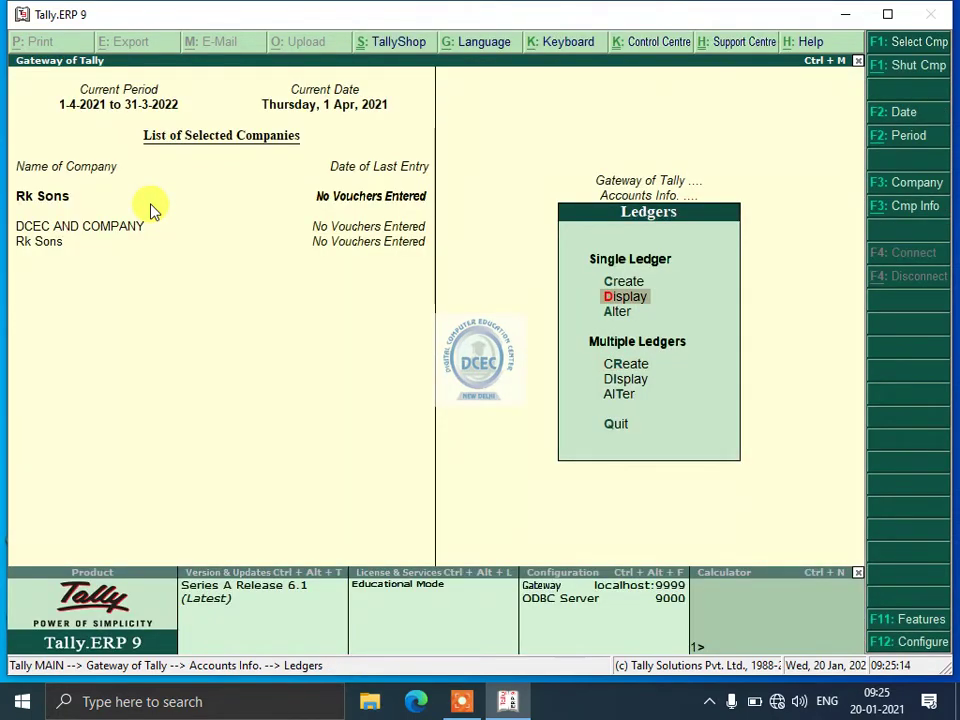
key("Return")
key("Escape")
- Open the Sbi ledger for single ledger alteration
key("Down")
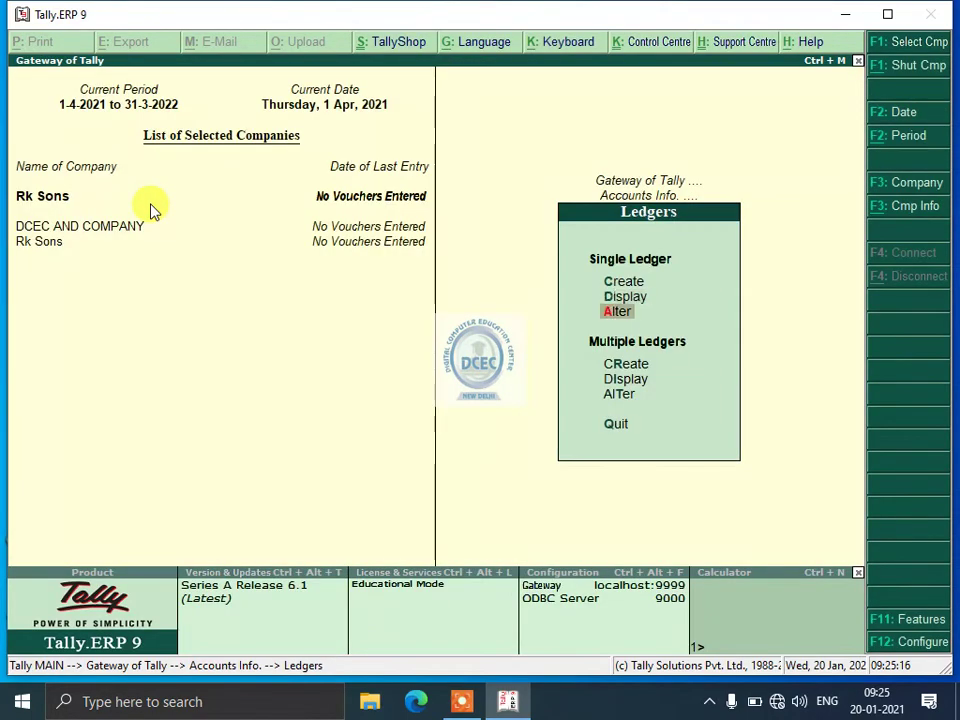
key("Return")
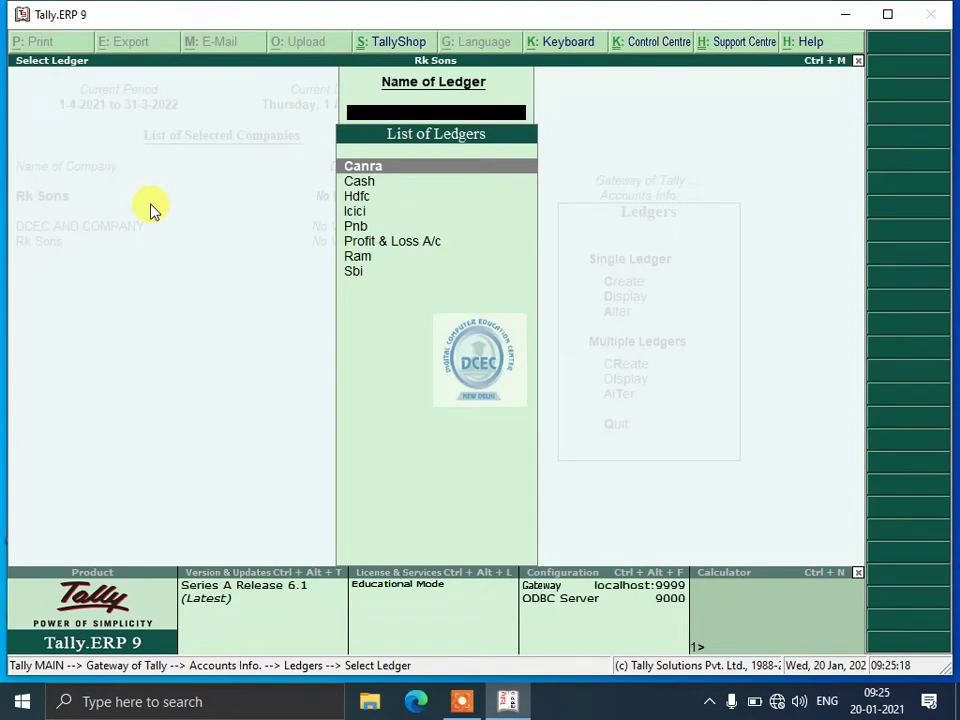
key("Down")
key("Down")
key("Down")
key("Down")
key("Down")
key("Down")
key("Down")
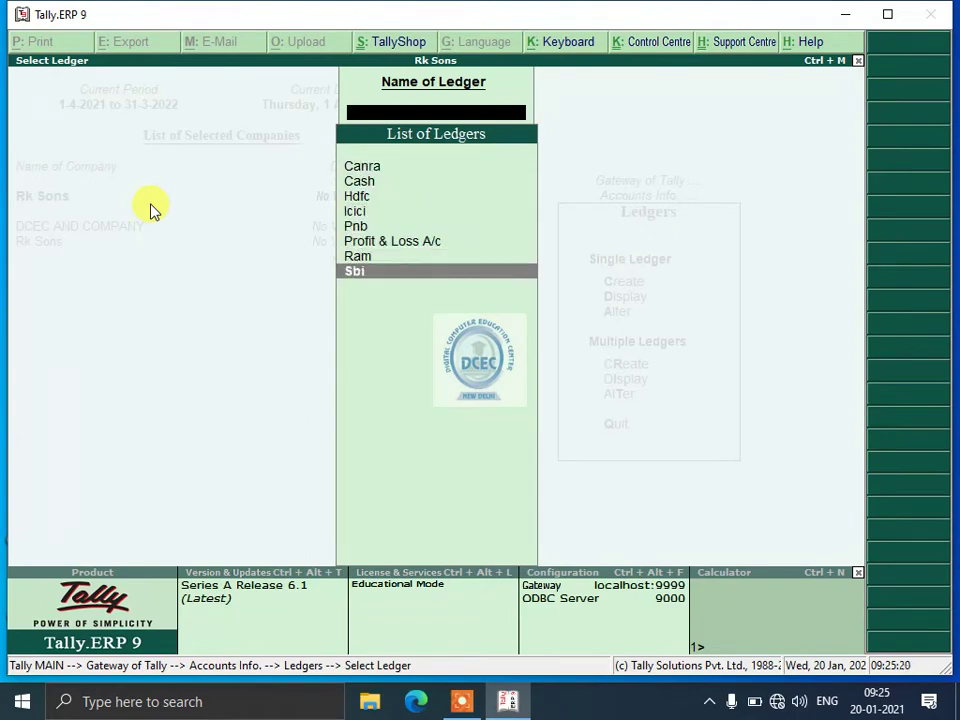
key("Return")
- Rename the ledger to Sbi Bank
type("Sbi Na")
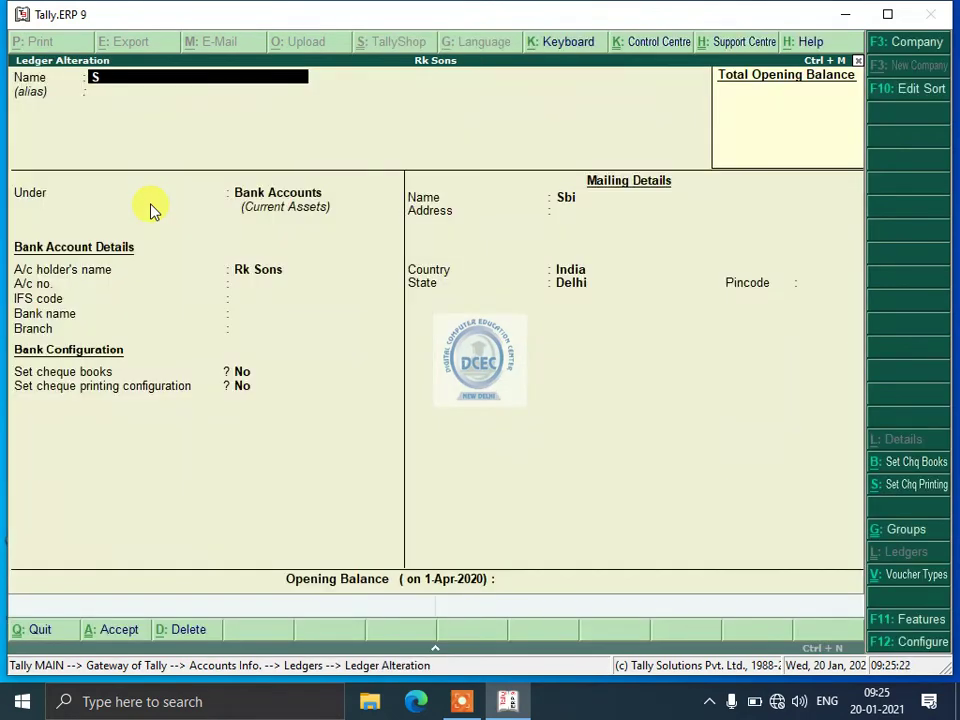
key("BackSpace")
key("BackSpace")
key("BackSpace")
type("Bank")
key("Return")
- Save the Sbi Bank ledger alteration with the bank name Not Applicable and no opening balance, and return to the Ledgers menu
key("Return")
key("Return")
key("Return")
key("Return")
key("Return")
key("Return")
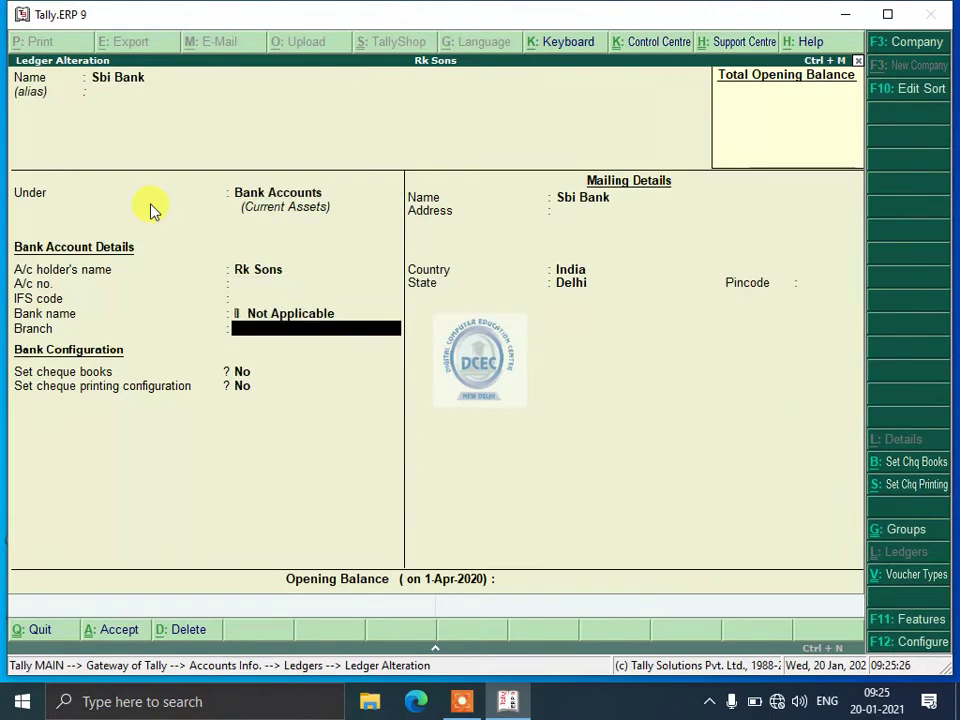
key("Return")
key("Return")
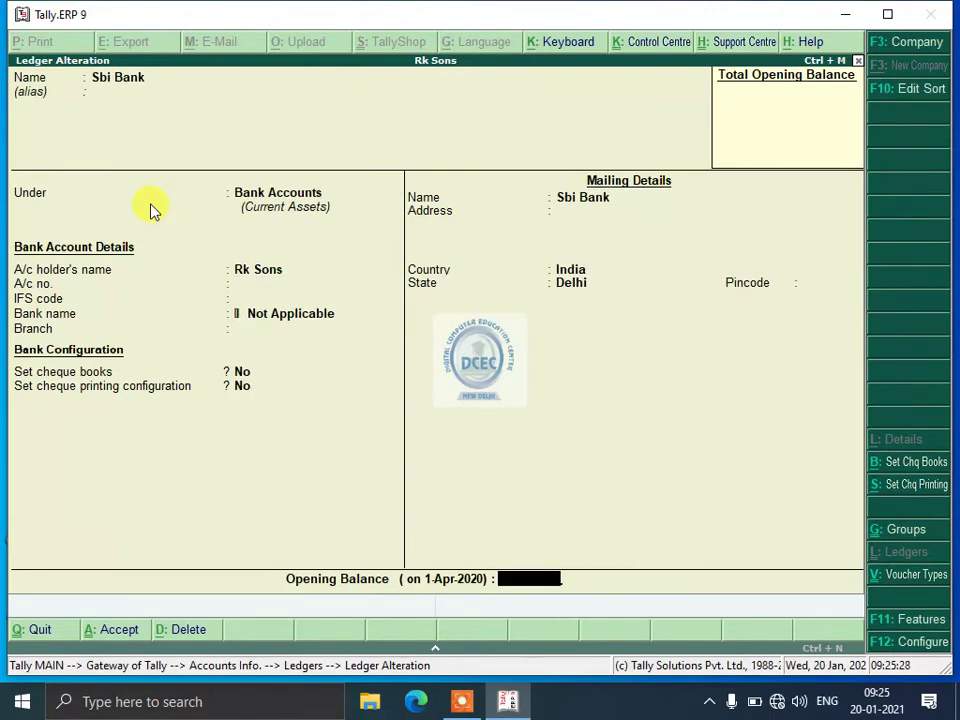
key("Return")
key("Return")
key("Escape")
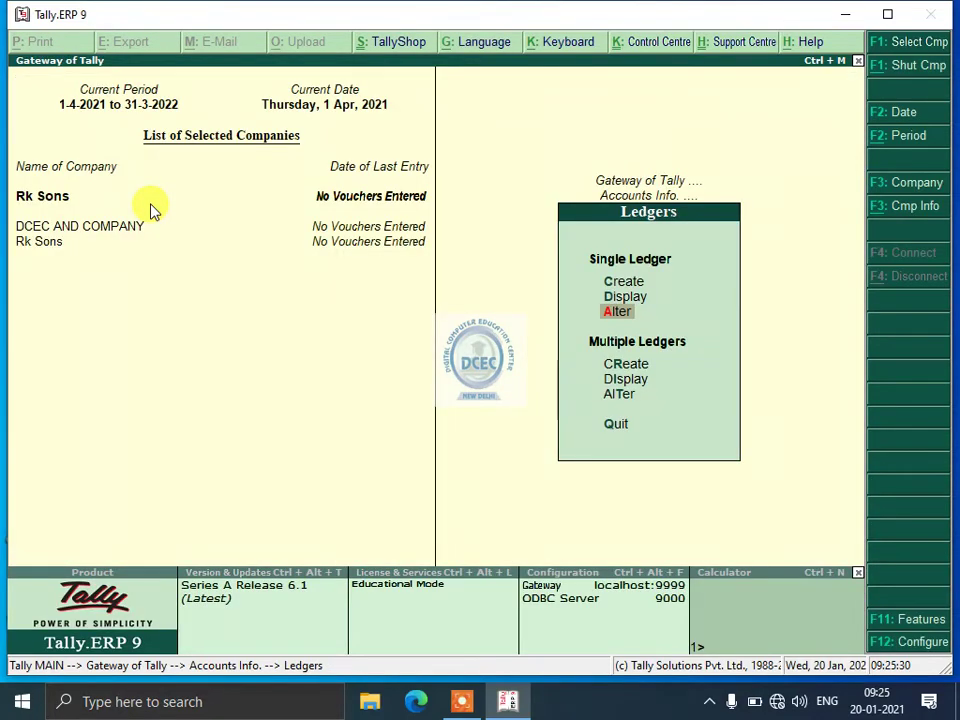
key("Up")
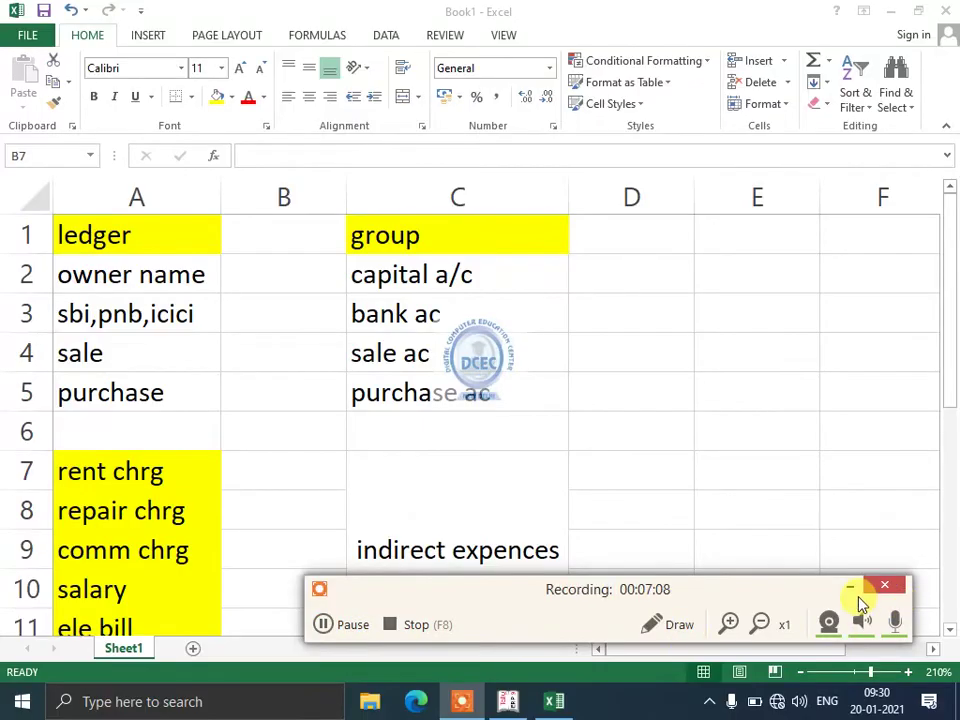
- Review the ledger list in Excel and match the owner name ledger with its capital a/c group
left_click(853, 590)
left_click_drag(94, 240, 88, 382)
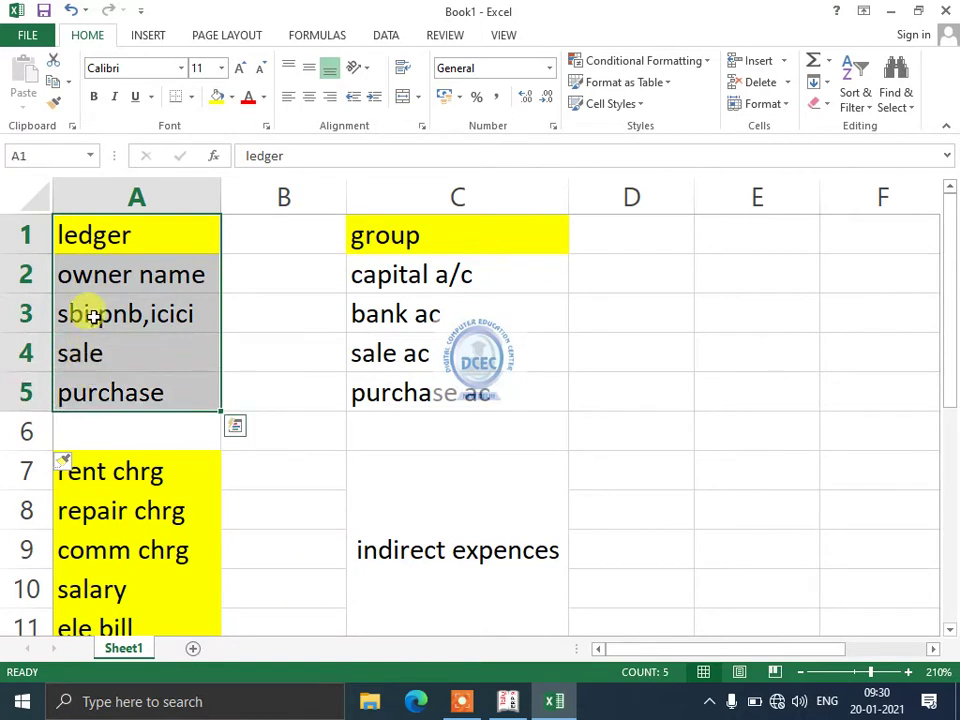
left_click(94, 279)
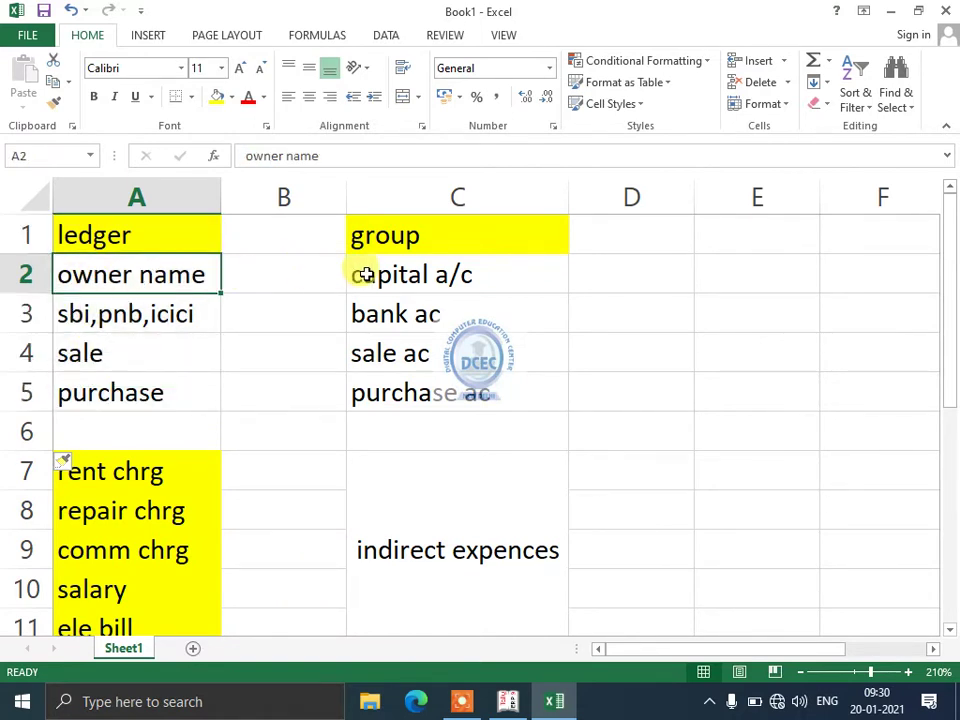
left_click(362, 275)
left_click(138, 279)
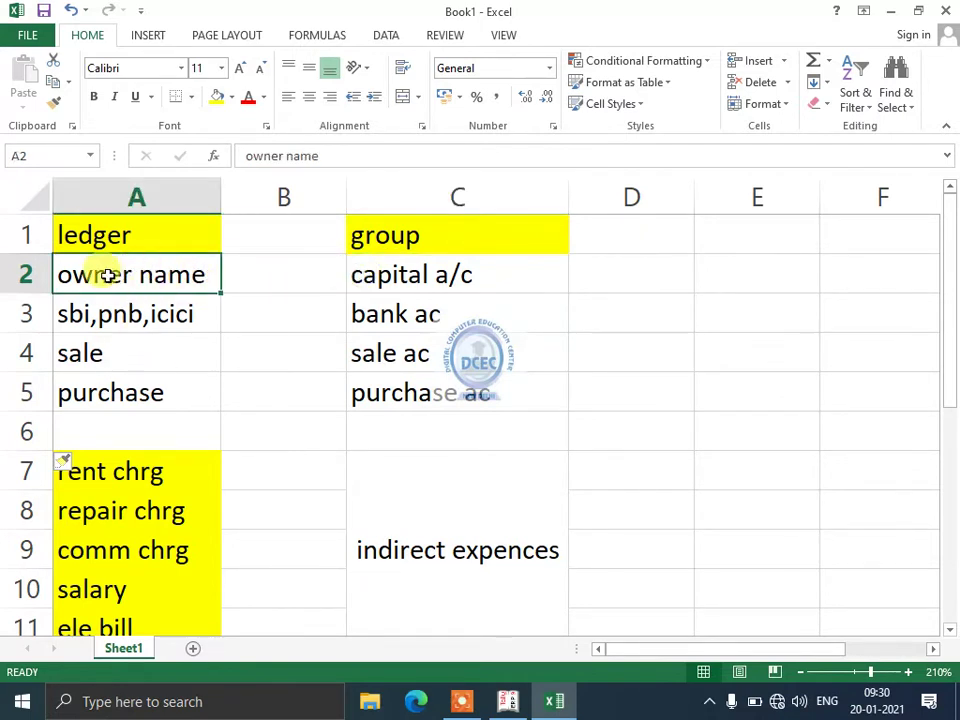
left_click(378, 276)
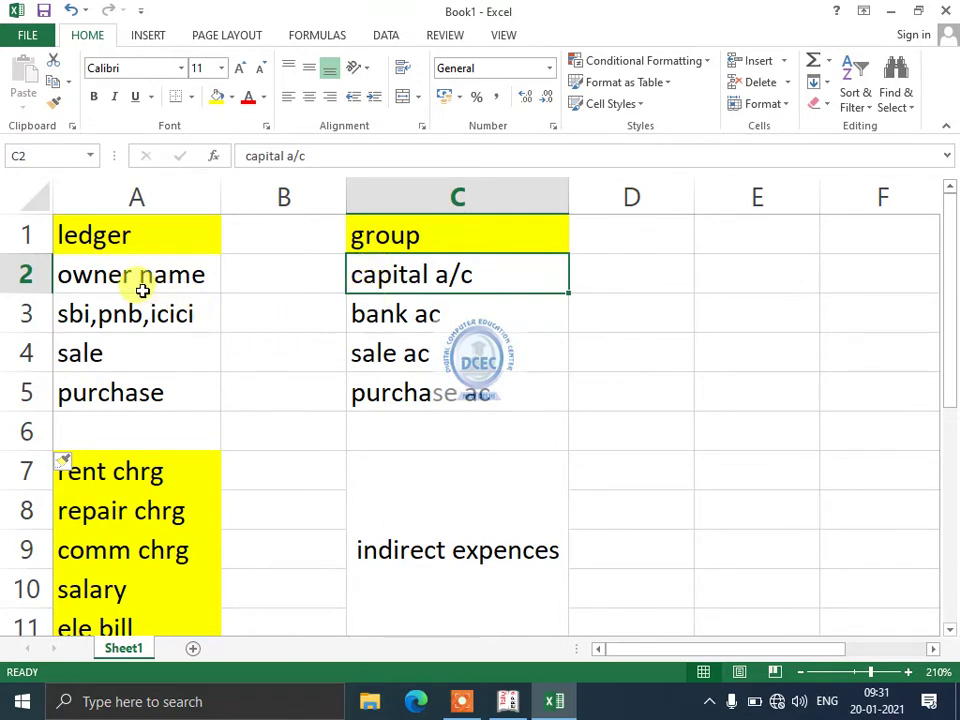
left_click(510, 701)
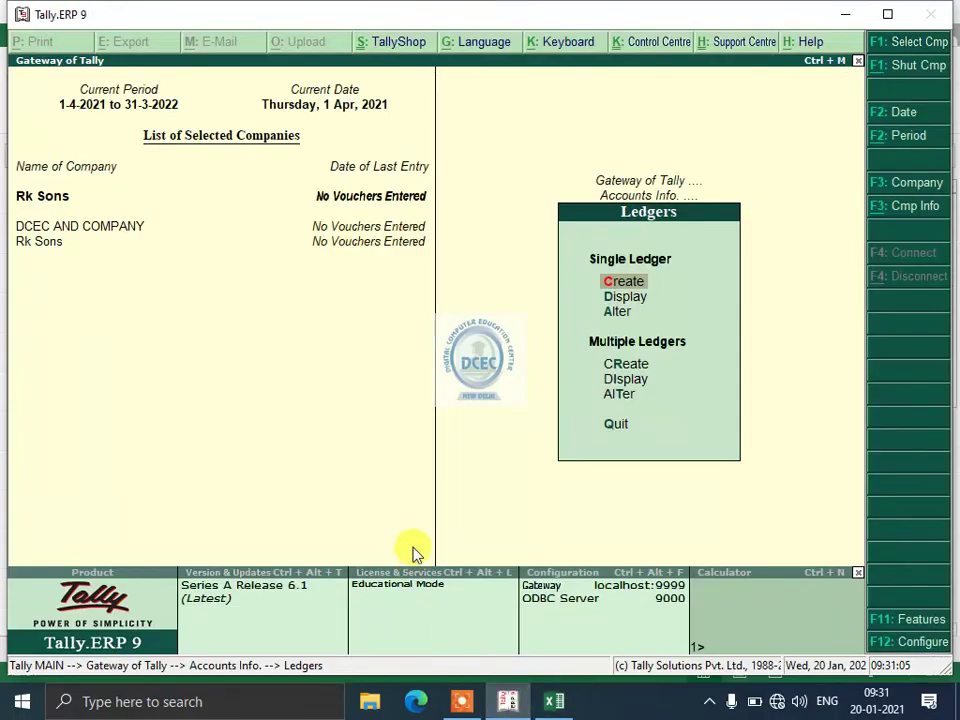
key("Return")
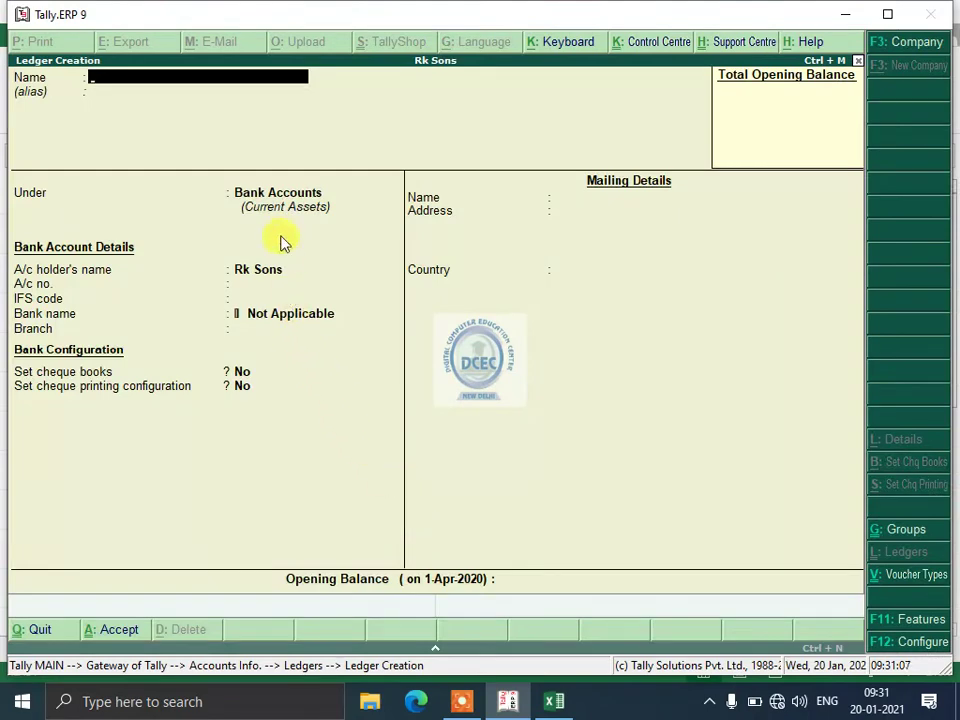
type("Kk")
key("Return")
key("Return")
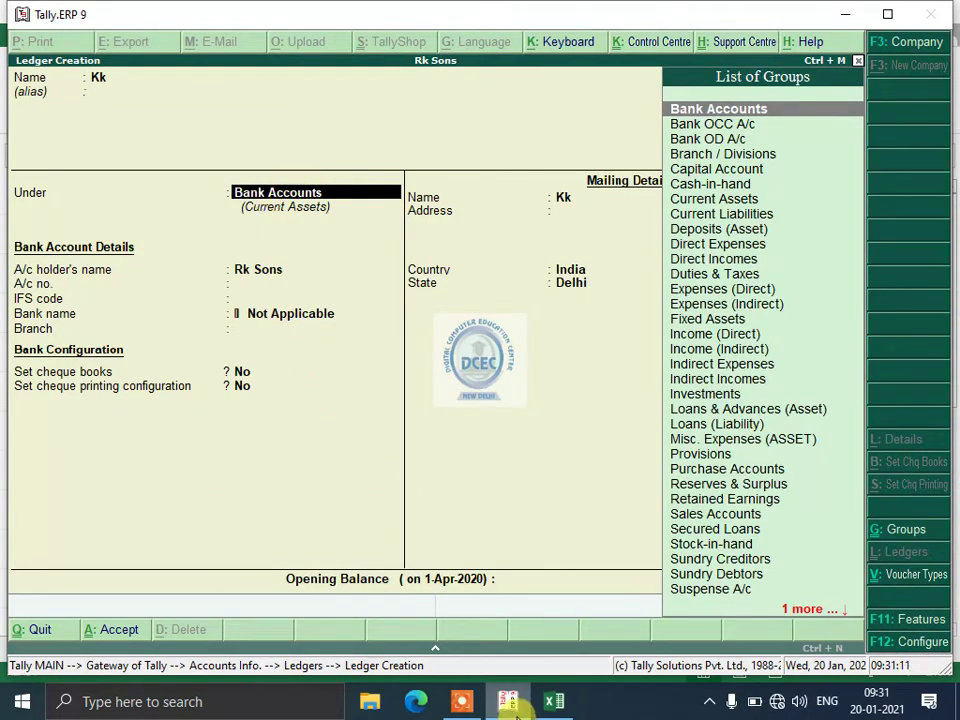
- Switch to the Excel sheet and match the bank, sale and purchase ledgers with their groups
left_click(554, 701)
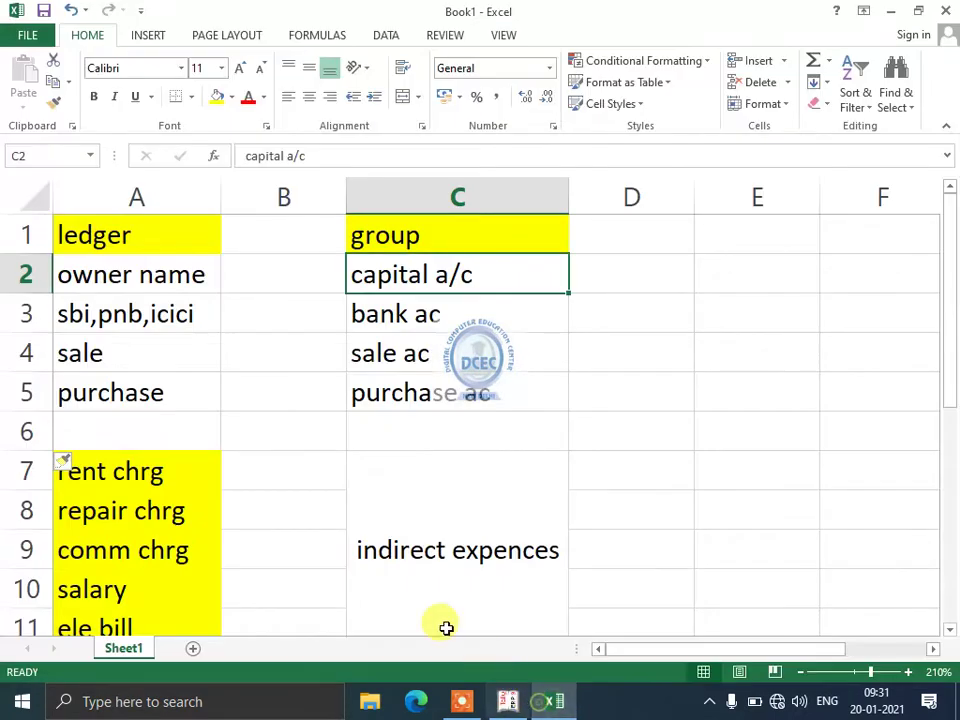
left_click(120, 315)
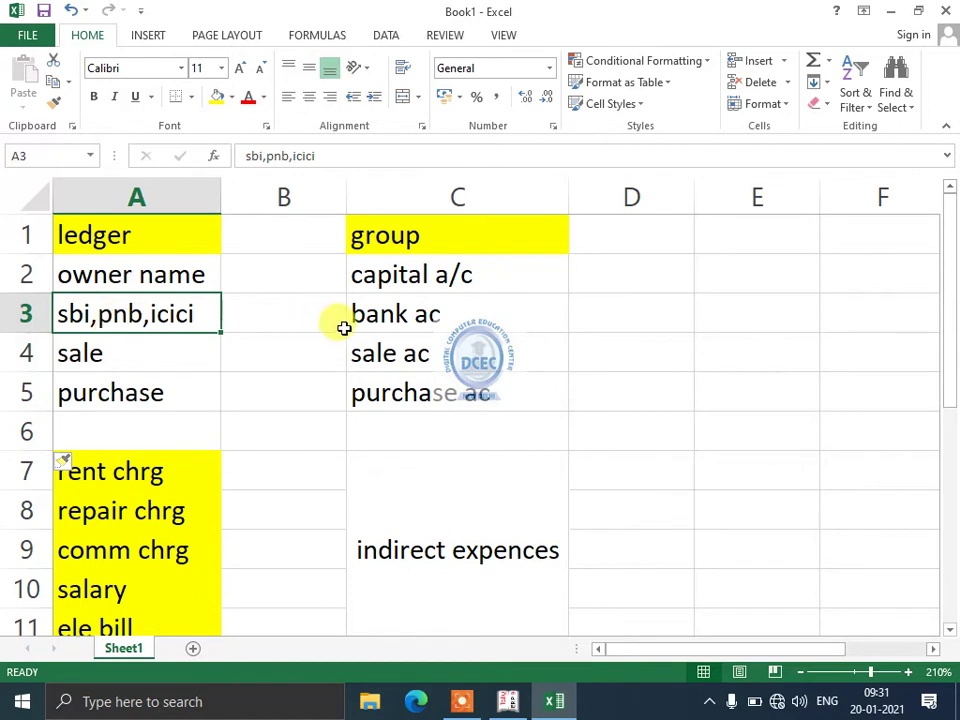
left_click(399, 315)
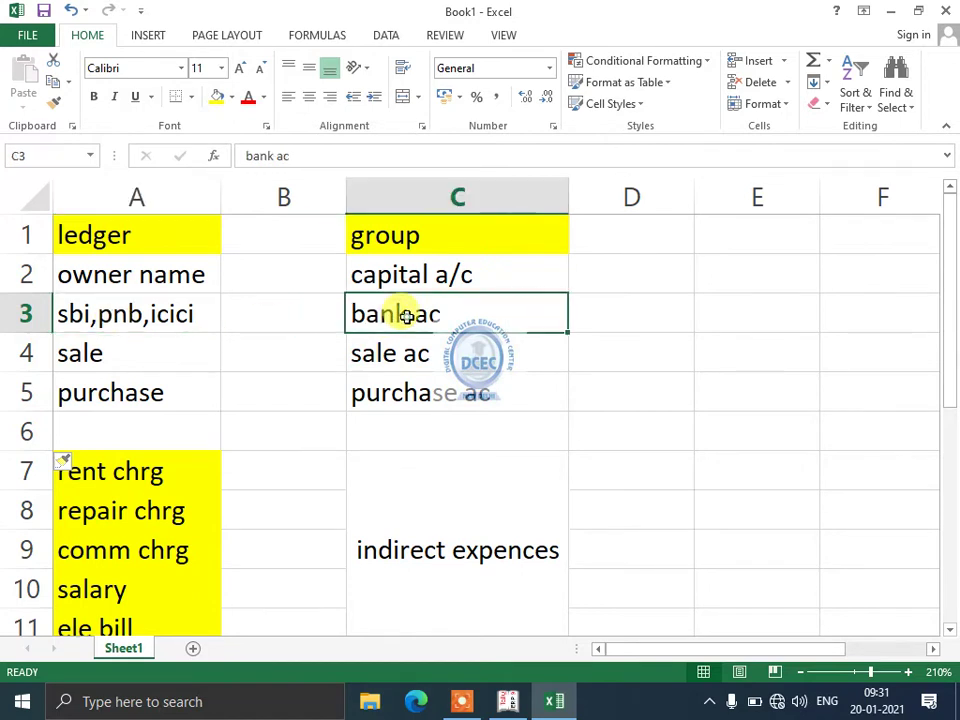
left_click(122, 347)
left_click(397, 354)
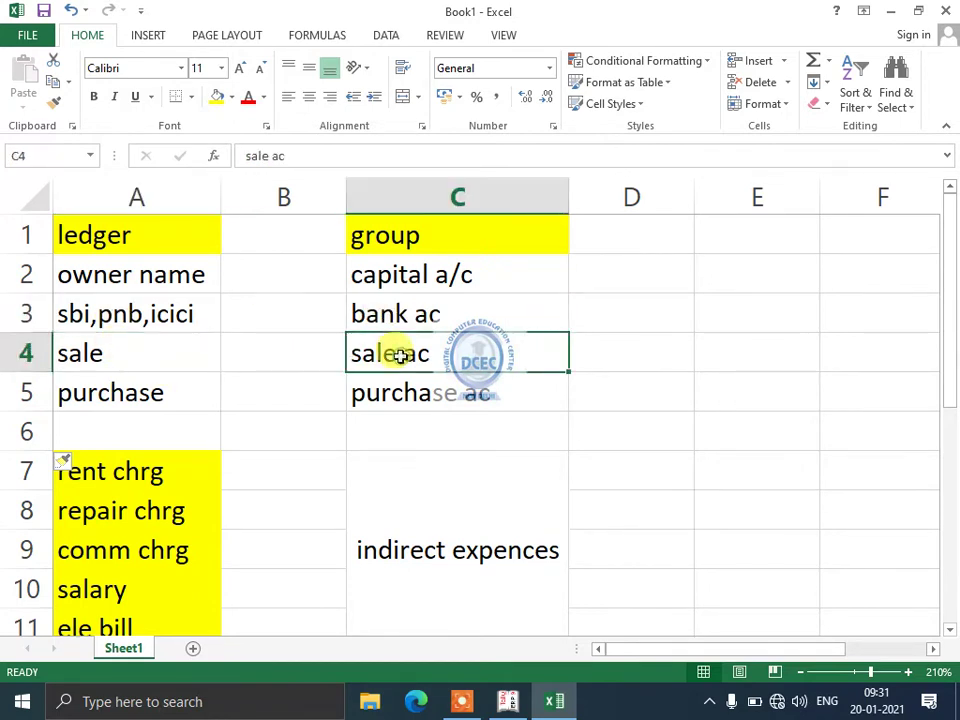
left_click(126, 390)
left_click(418, 400)
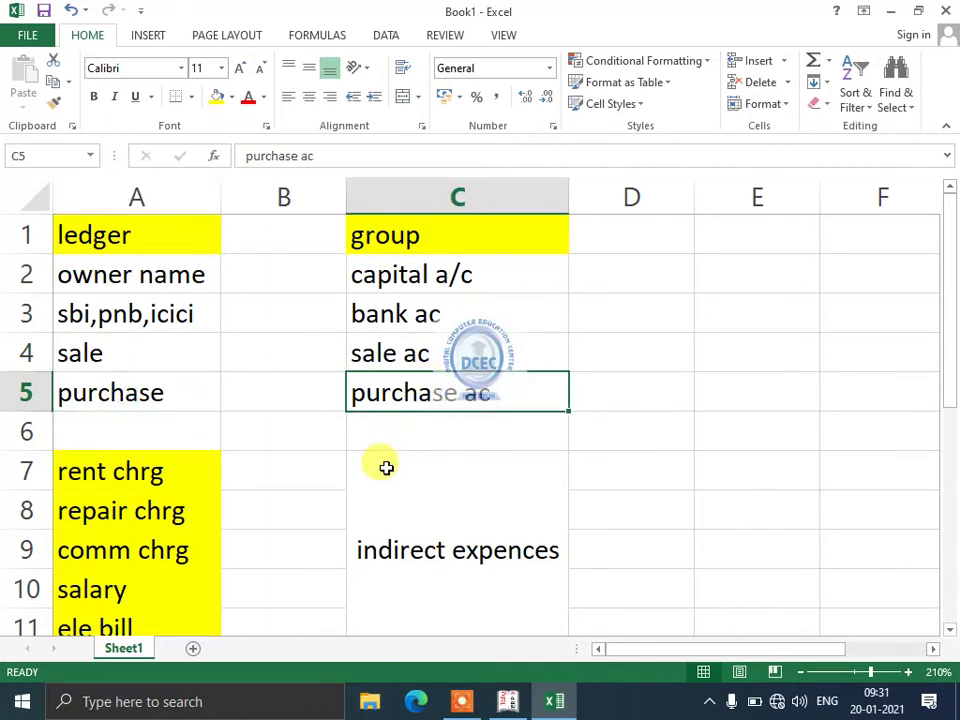
- Go through the expense ledgers from rent chrg to ele bill and compare them with the indirect expences group
scroll(386, 467, "down", 1)
left_click_drag(165, 356, 167, 497)
left_click(156, 358)
left_click(155, 394)
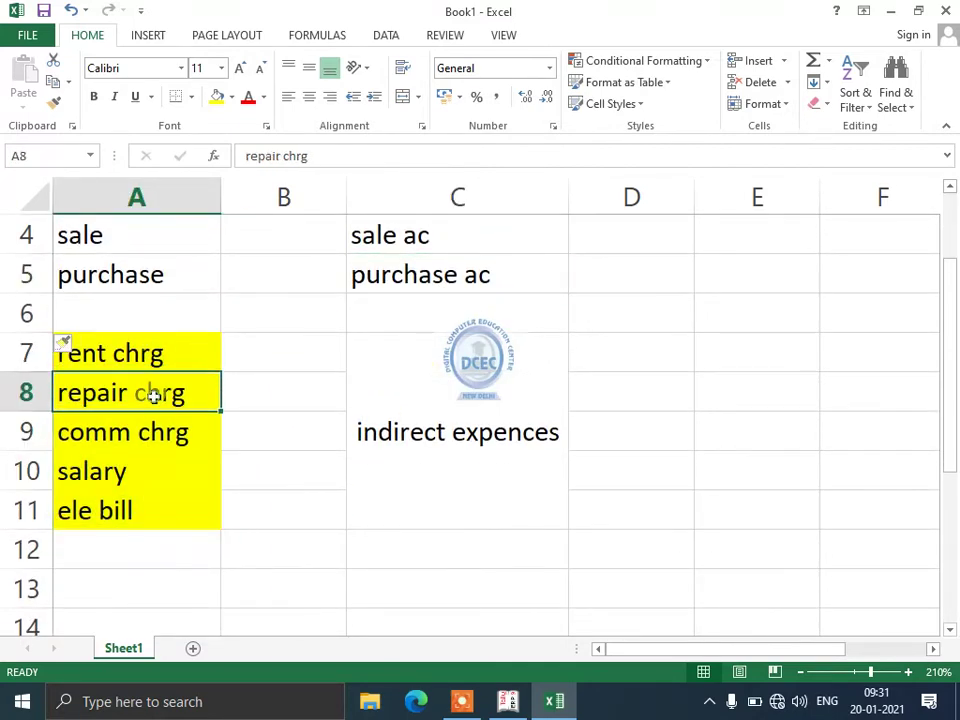
left_click(137, 440)
left_click(123, 467)
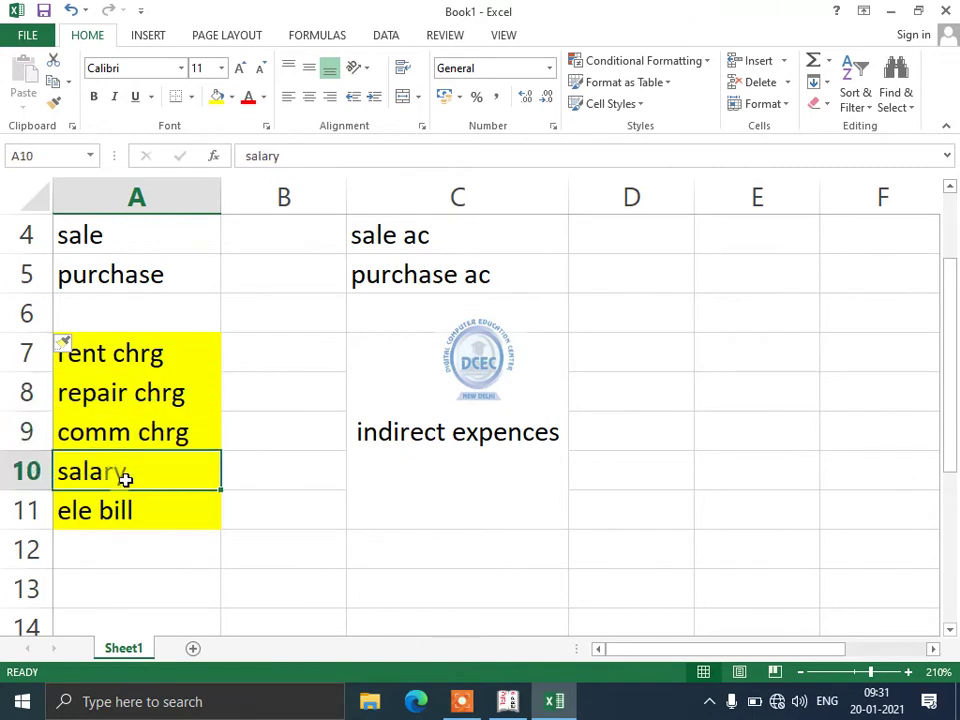
left_click(124, 510)
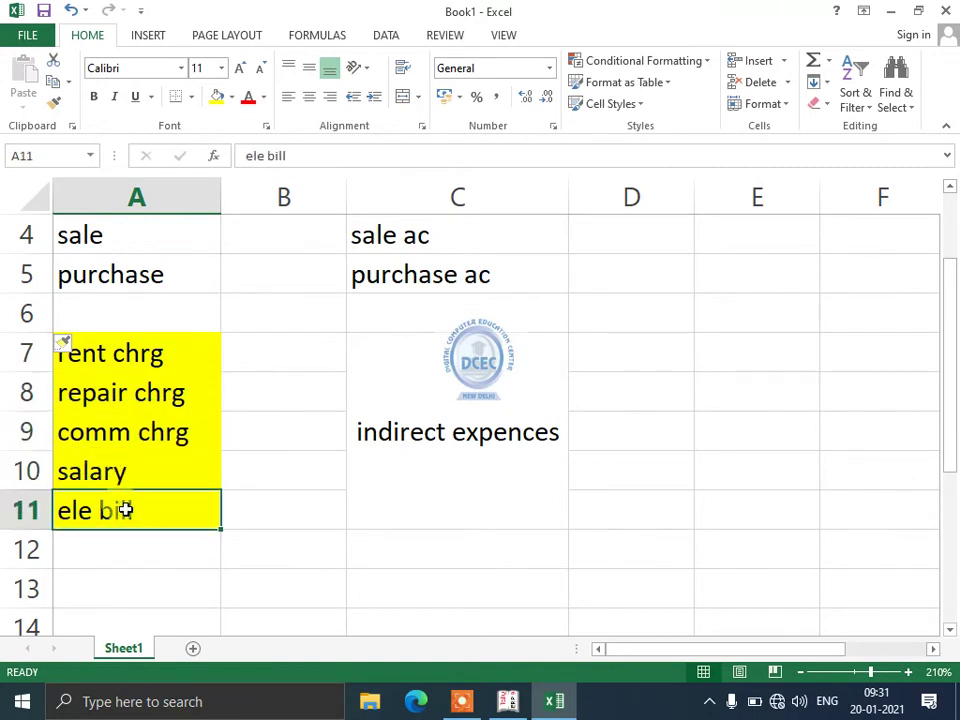
left_click_drag(150, 373, 152, 500)
left_click(412, 436)
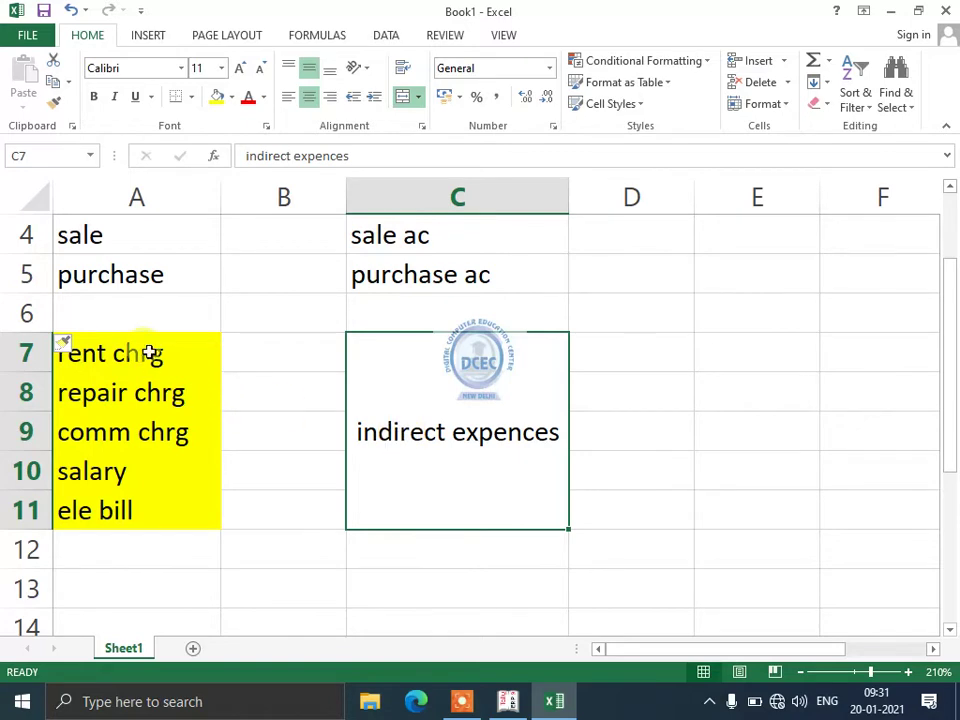
left_click_drag(150, 355, 148, 517)
left_click(392, 450)
scroll(143, 385, "up", 1)
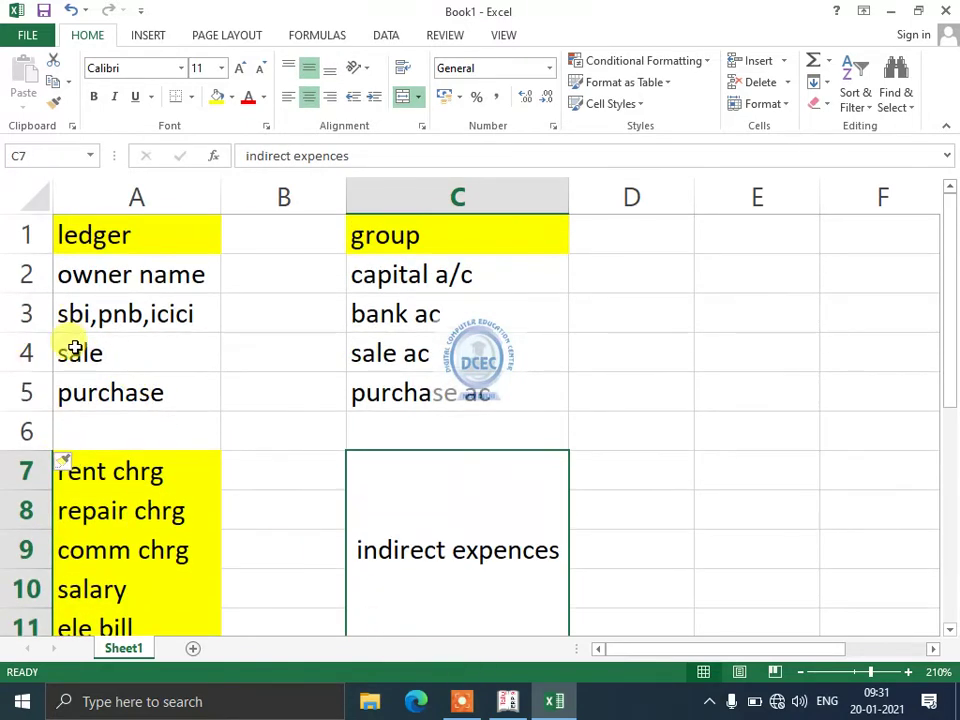
left_click(84, 320)
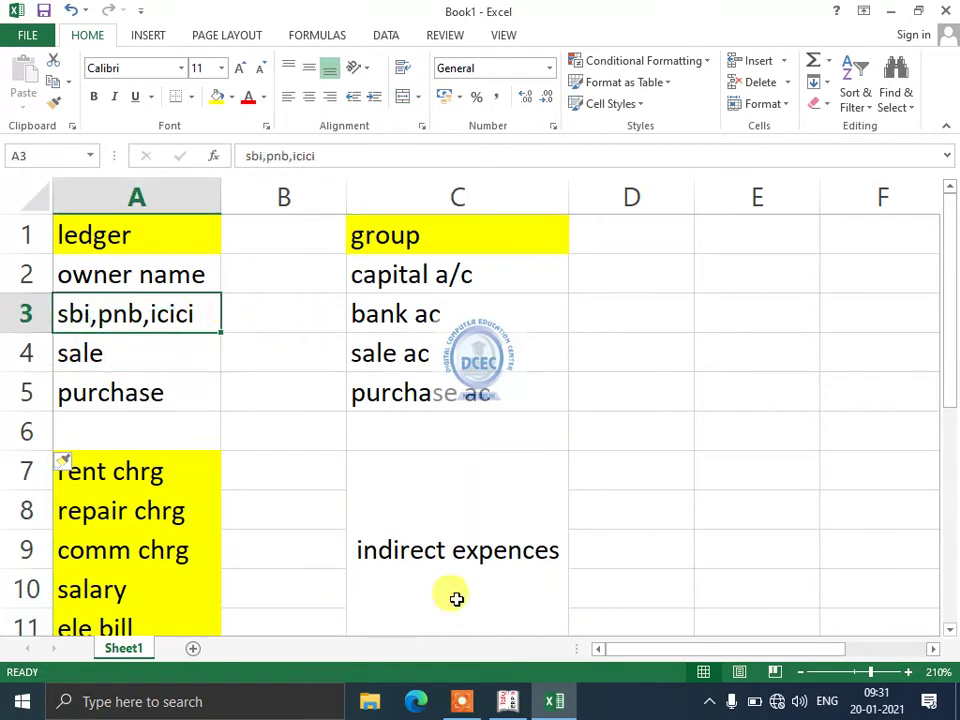
- Switch to Tally, discard the unfinished ledger and return to the Gateway of Tally
left_click(506, 701)
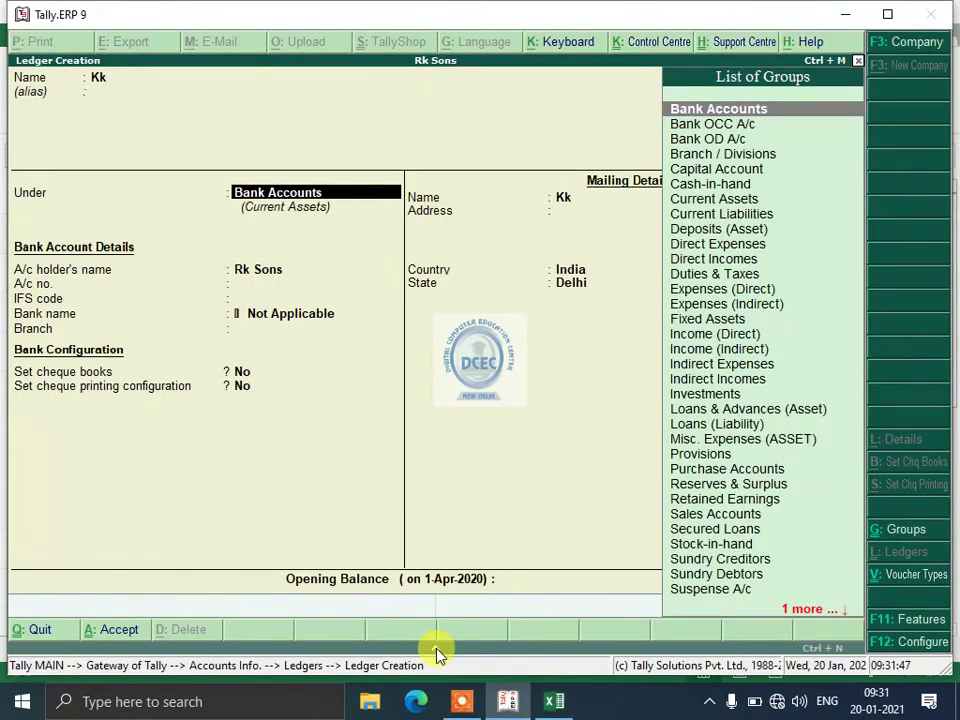
key("Escape")
key("y")
key("Escape")
key("Escape")
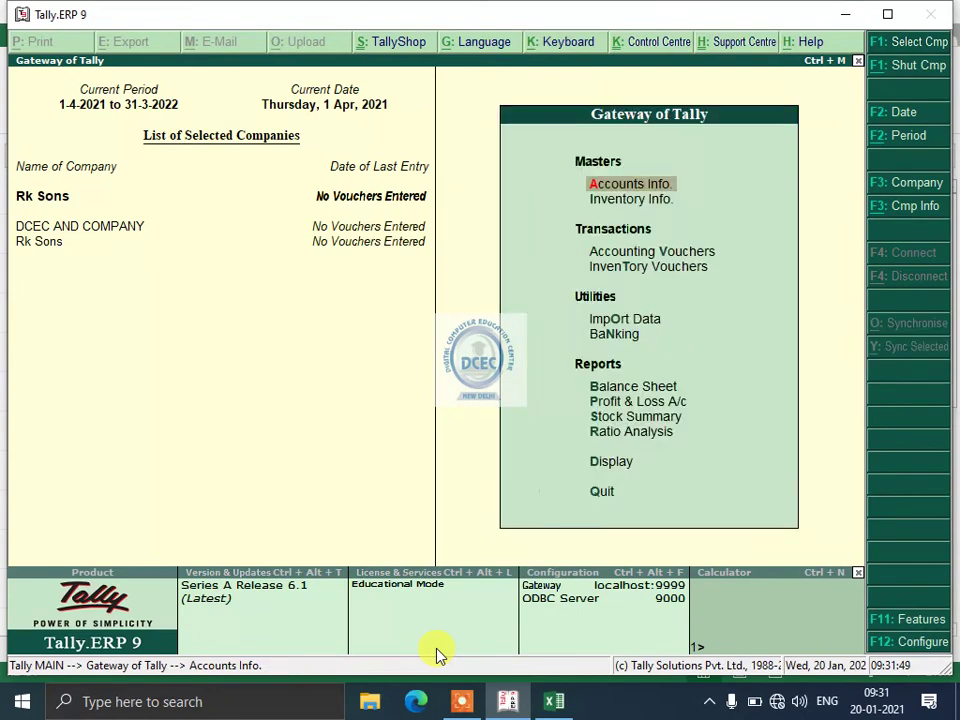
- Create a single ledger named Sale under Sales Accounts with inventory values affected set to Yes
key("Return")
key("Down")
key("Return")
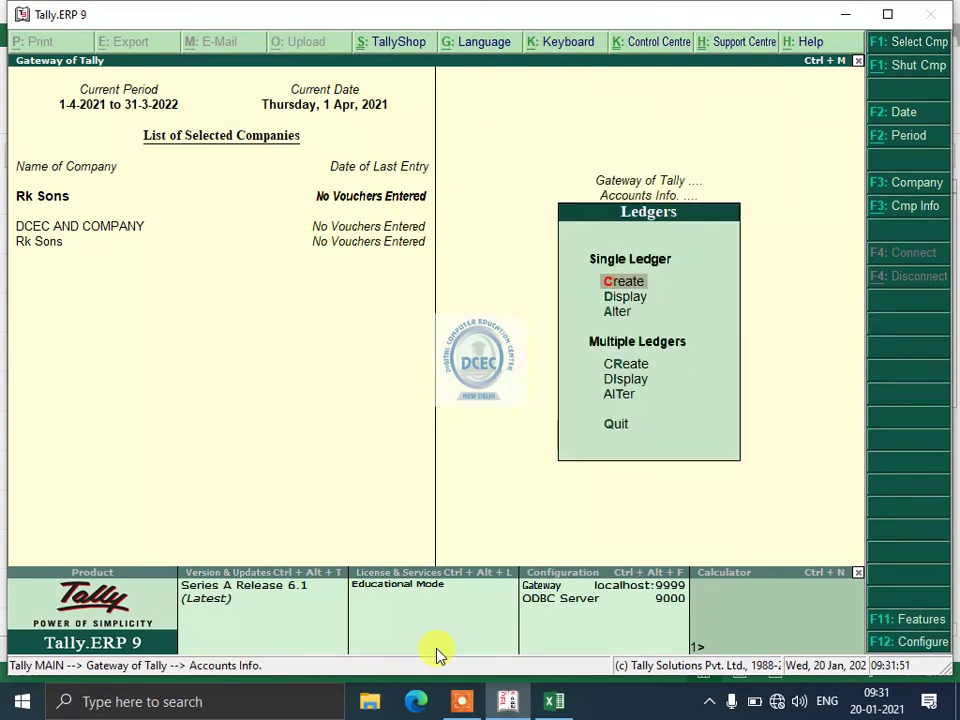
key("Return")
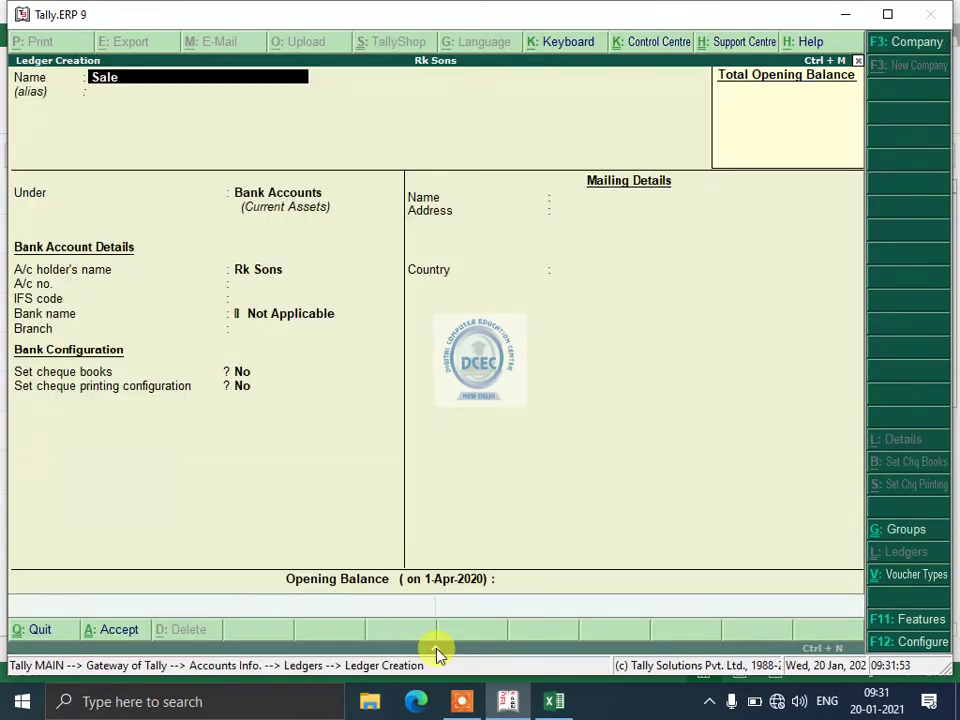
key("Return")
key("Return")
type("S")
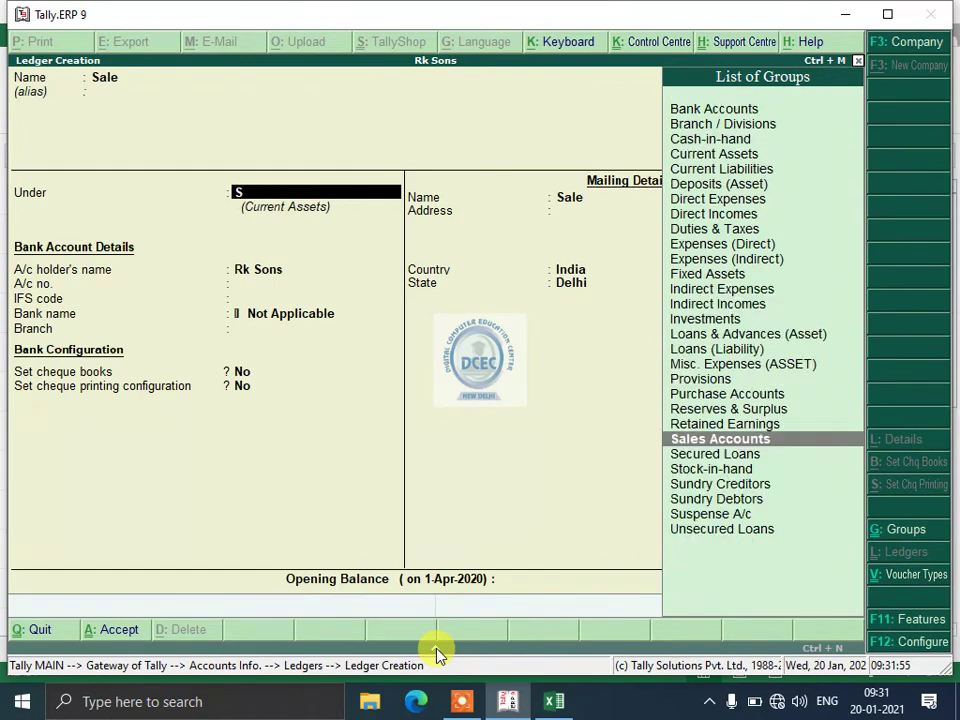
key("Return")
key("Return")
key("Return")
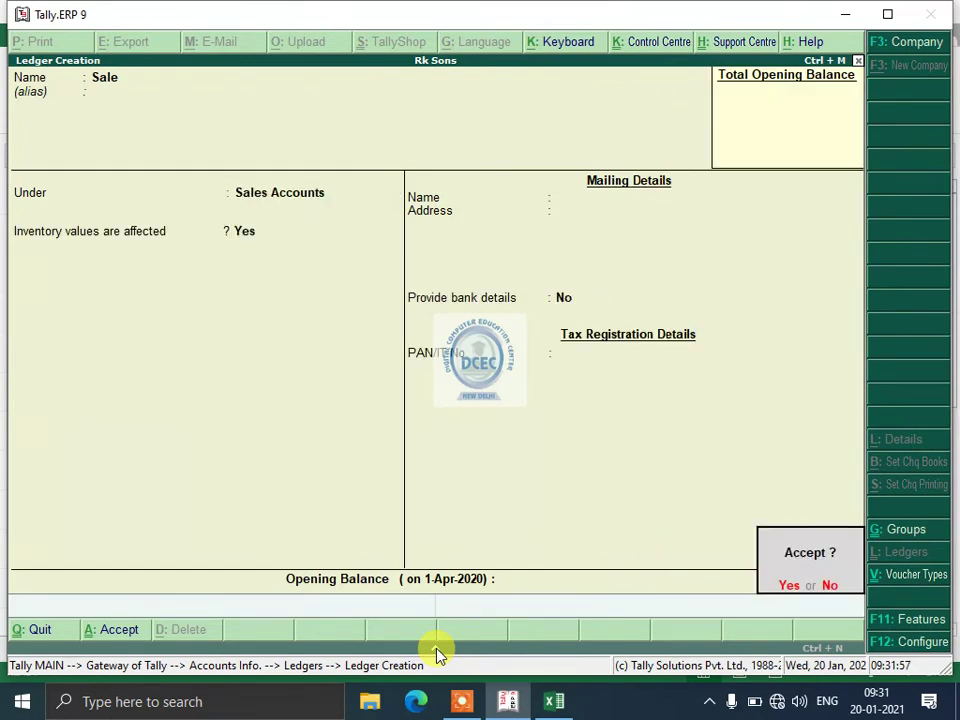
key("Return")
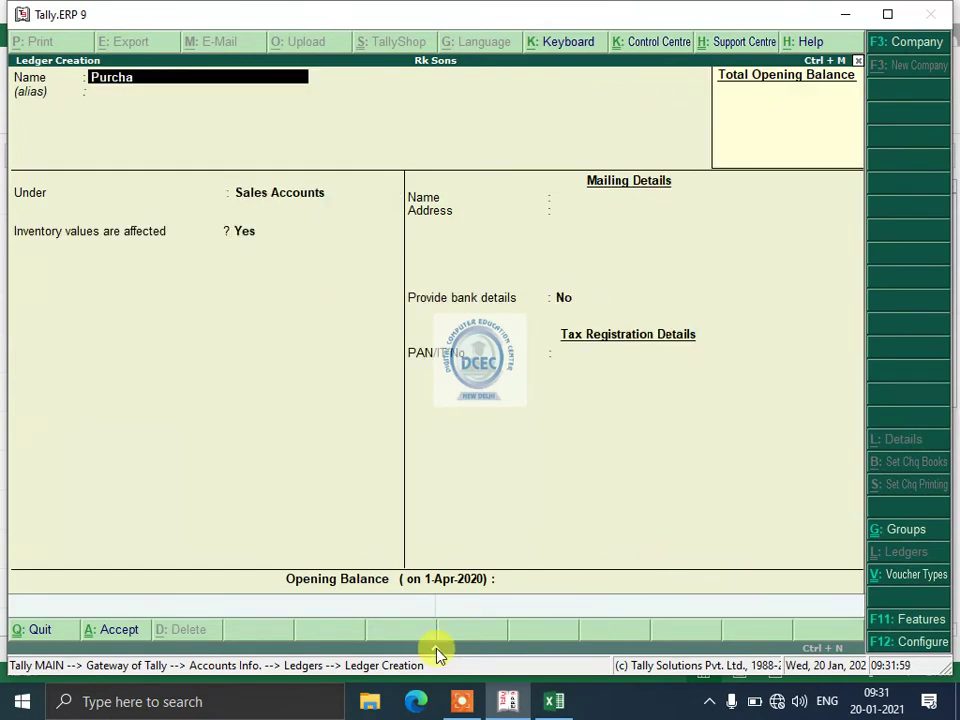
- Create a ledger named Purchase under Purchase Accounts with inventory values affected set to Yes
key("Return")
key("Return")
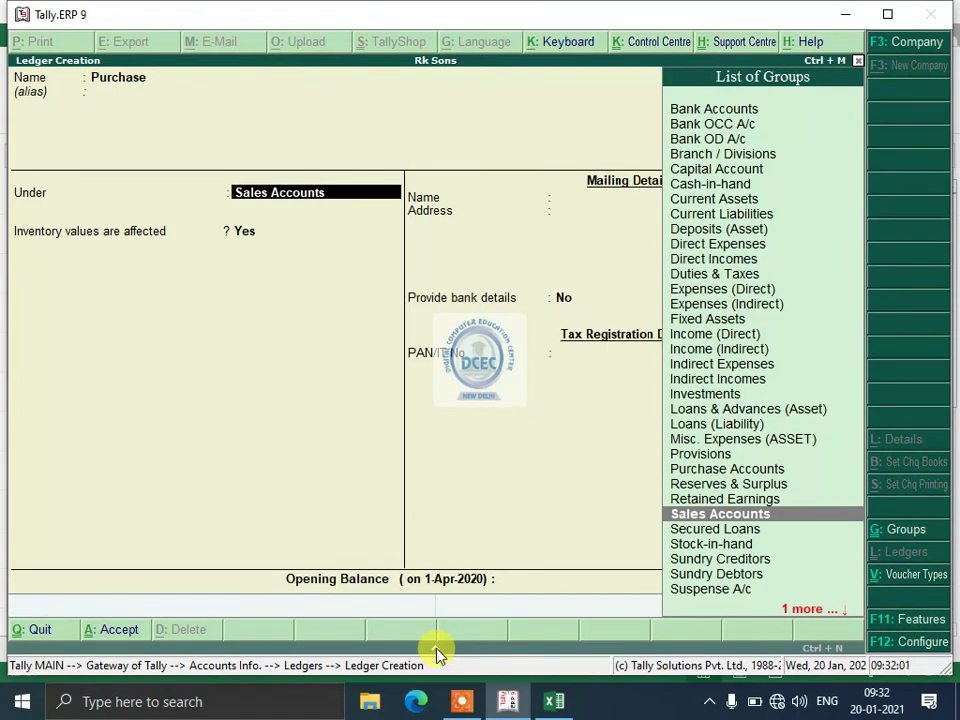
type("P")
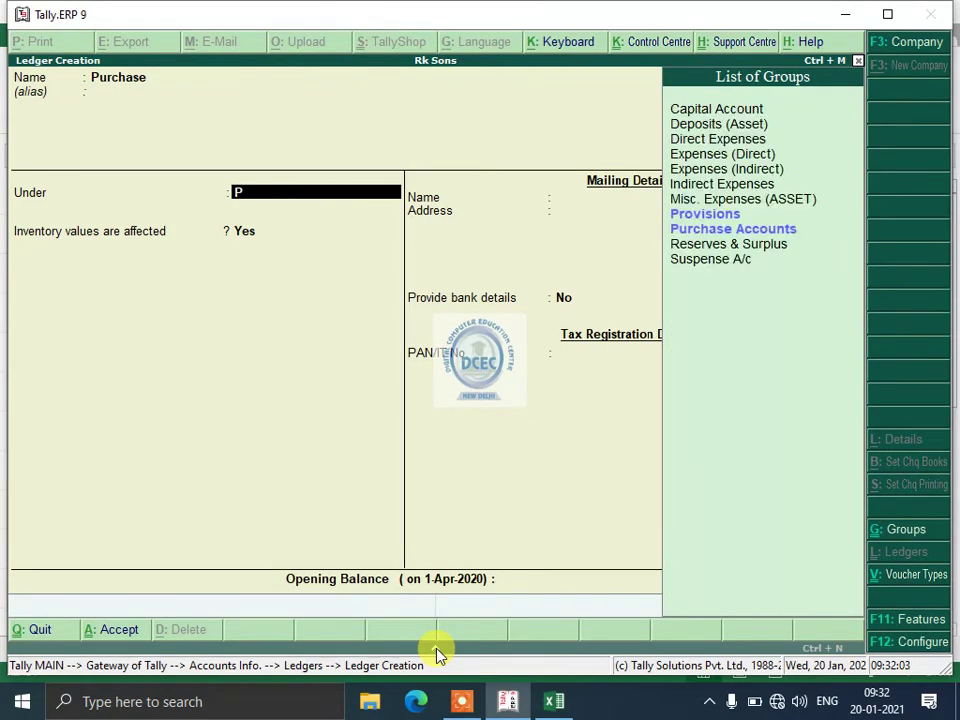
key("Down")
key("Return")
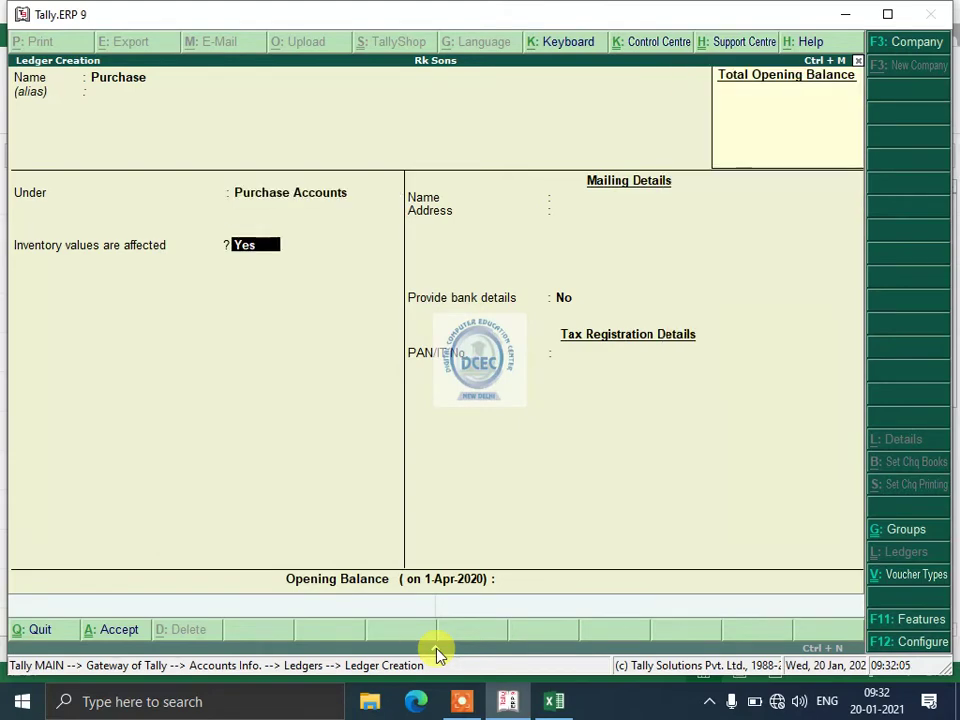
key("Return")
key("Return")
key("Return")
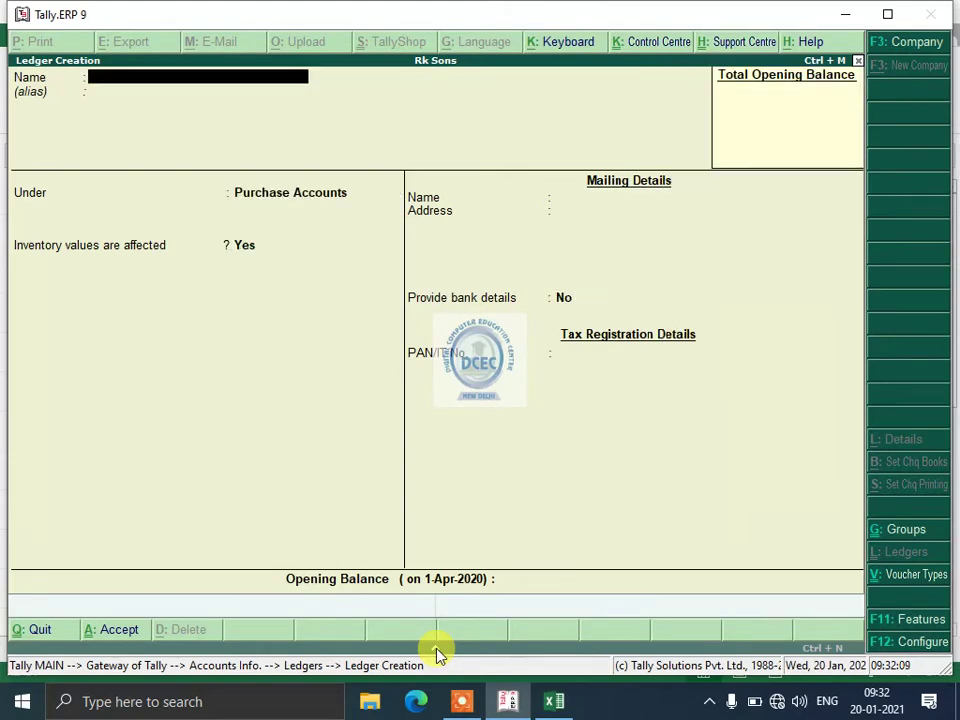
- Switch to Excel and select the block of expense ledgers in A7:A11 to review which ledgers remain
left_click(545, 701)
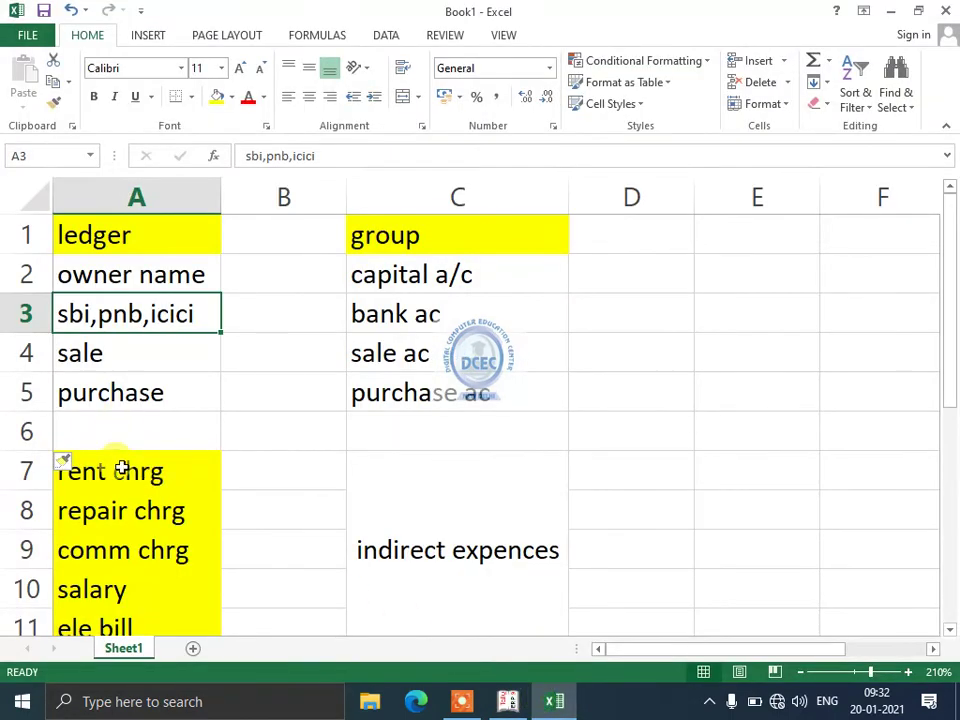
left_click(106, 400)
left_click_drag(110, 468, 111, 620)
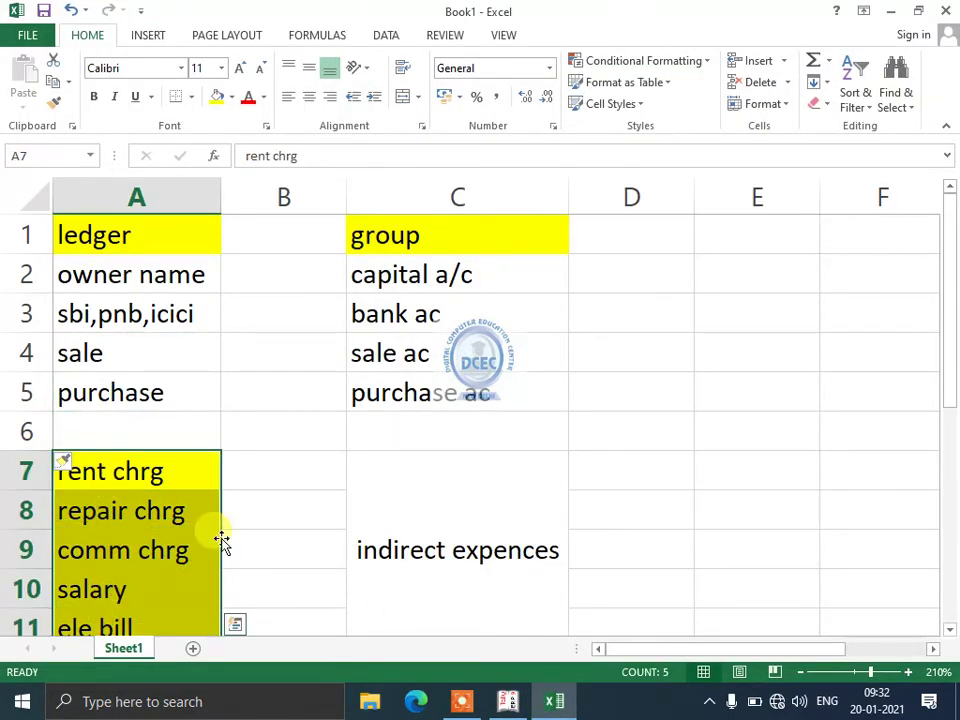
- Switch to Excel and review which group each listed ledger belongs to, from capital and bank down to the indirect expense ledgers
left_click(508, 701)
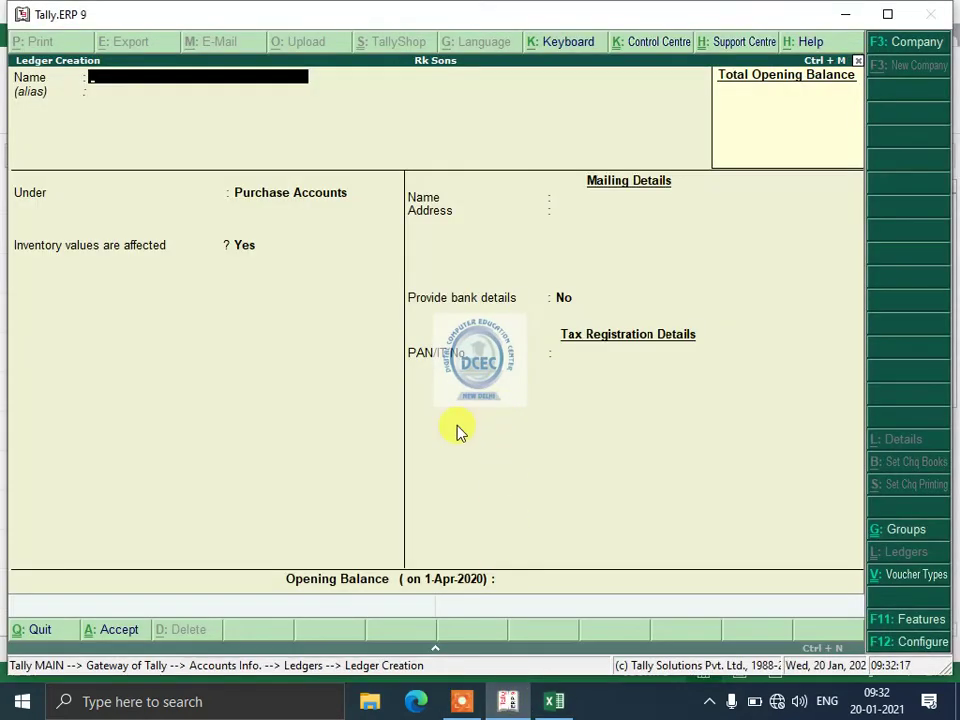
key("Escape")
left_click(553, 700)
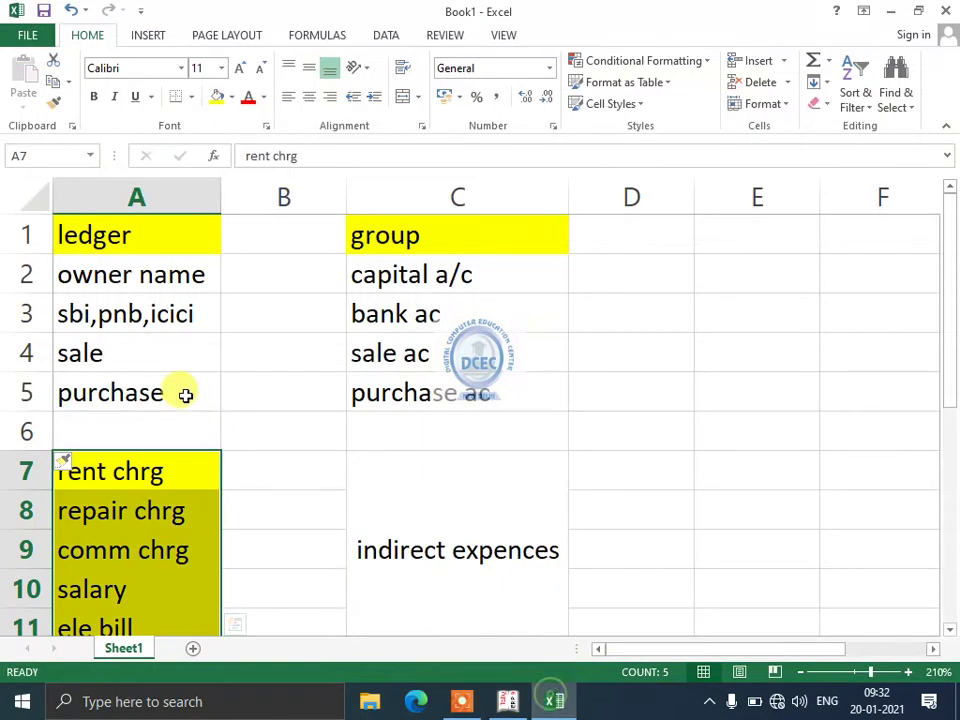
left_click(390, 313)
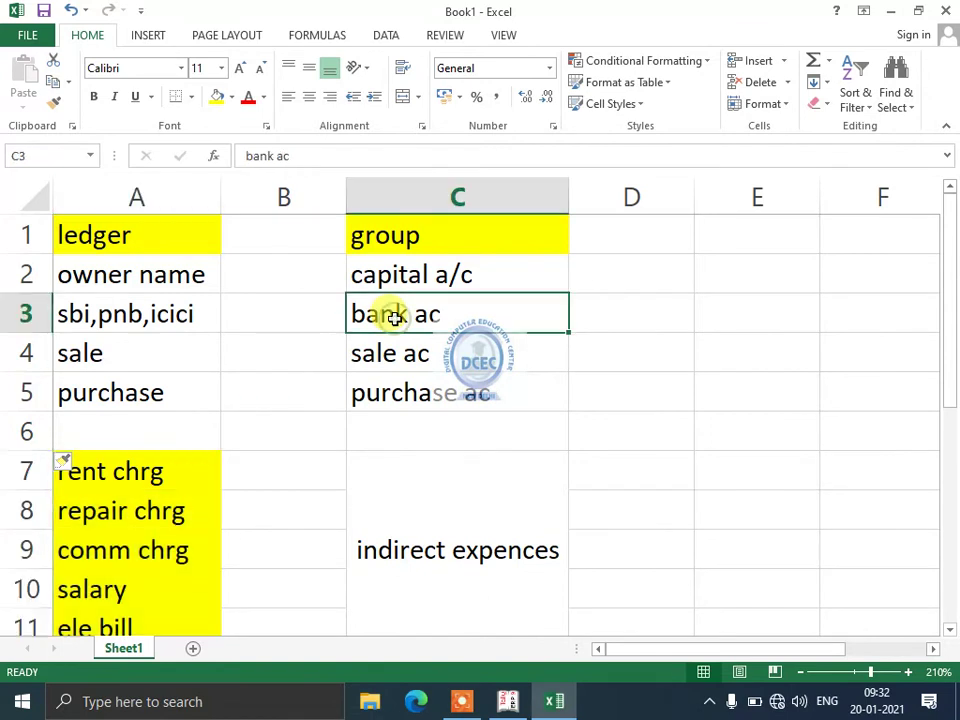
left_click(190, 274)
left_click(396, 274)
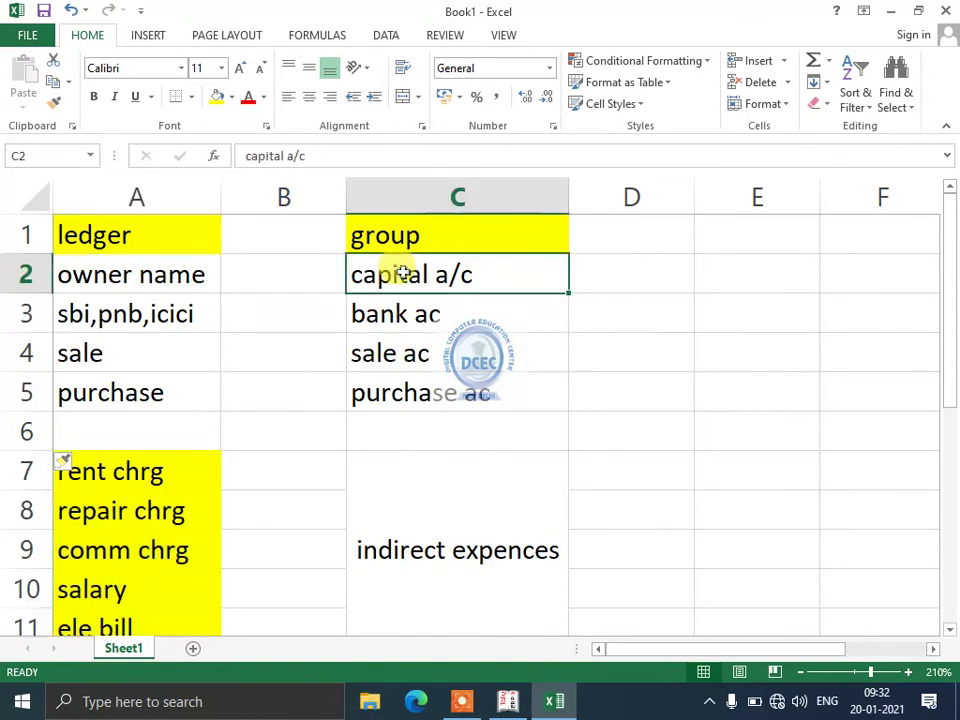
left_click(368, 315)
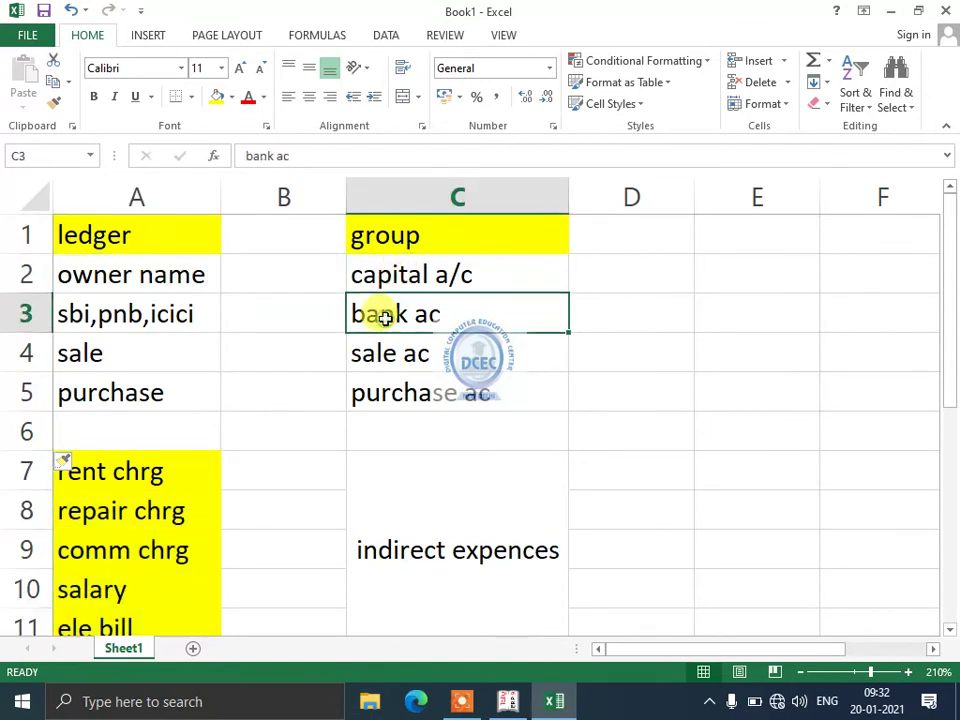
left_click(158, 314)
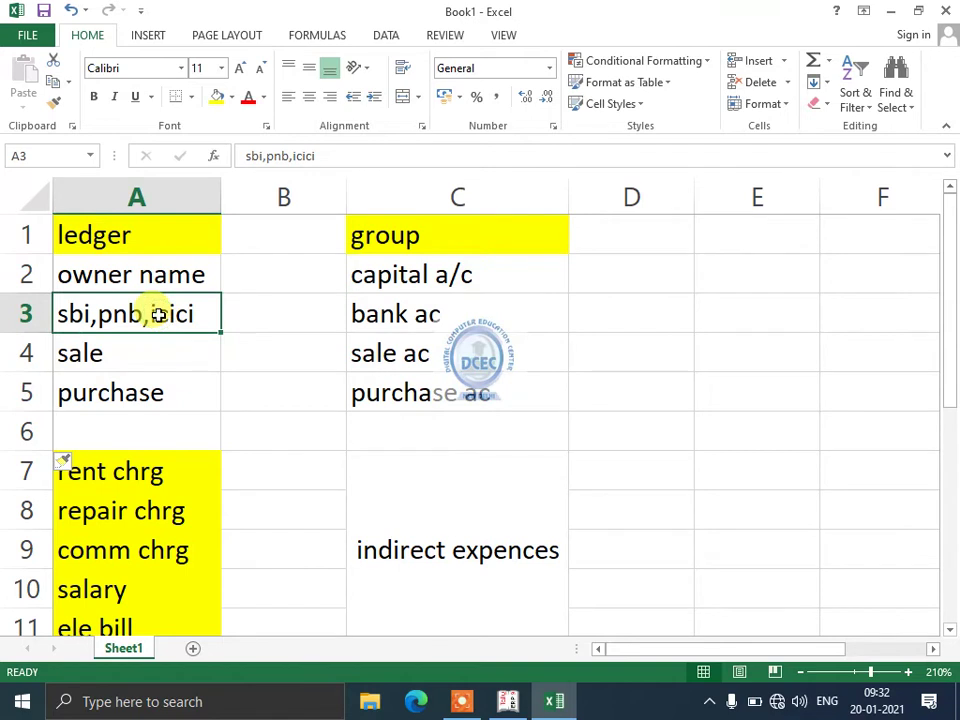
scroll(360, 428, "down", 1)
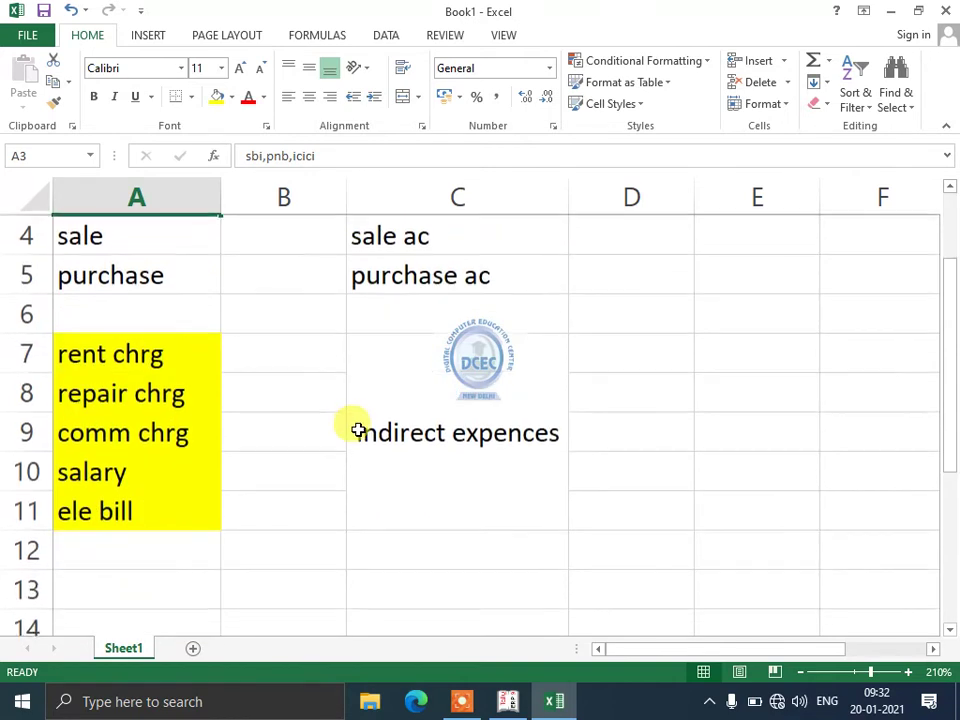
left_click(443, 433)
left_click_drag(150, 354, 150, 504)
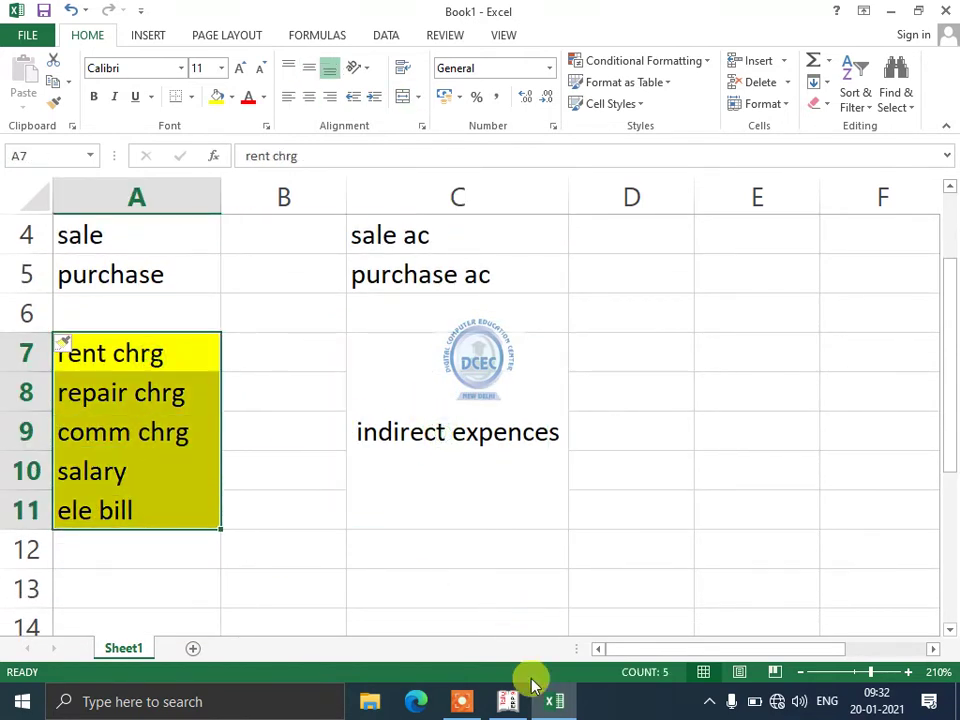
- Switch to Tally and return from the blank ledger creation form to the Ledgers options
left_click(508, 700)
key("Return")
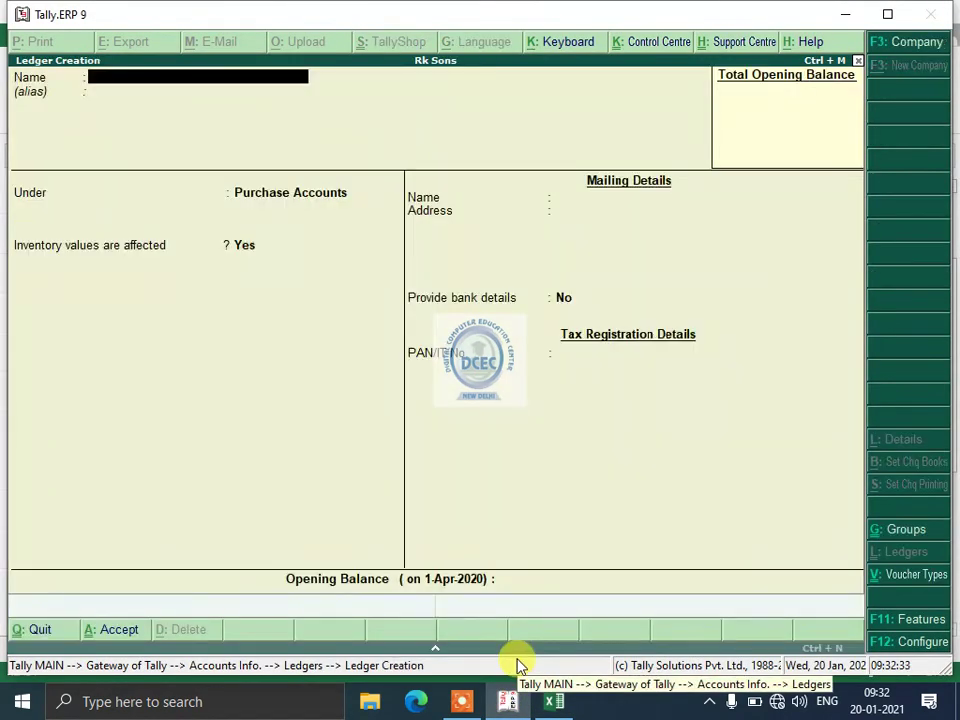
key("Escape")
key("Return")
key("Down")
key("Down")
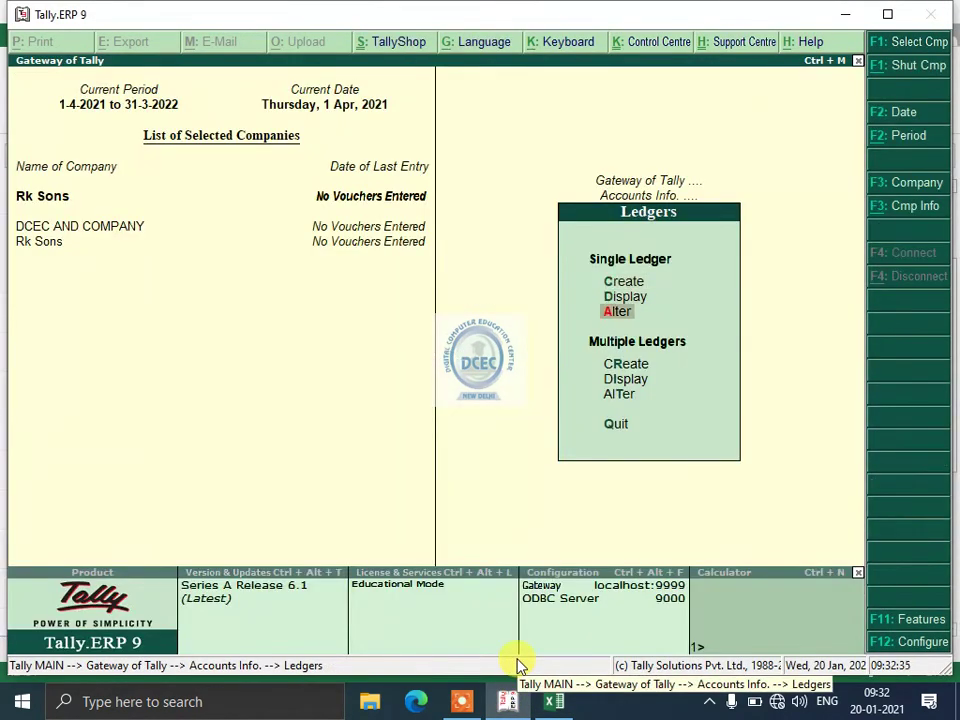
key("Up")
key("Up")
key("Return")
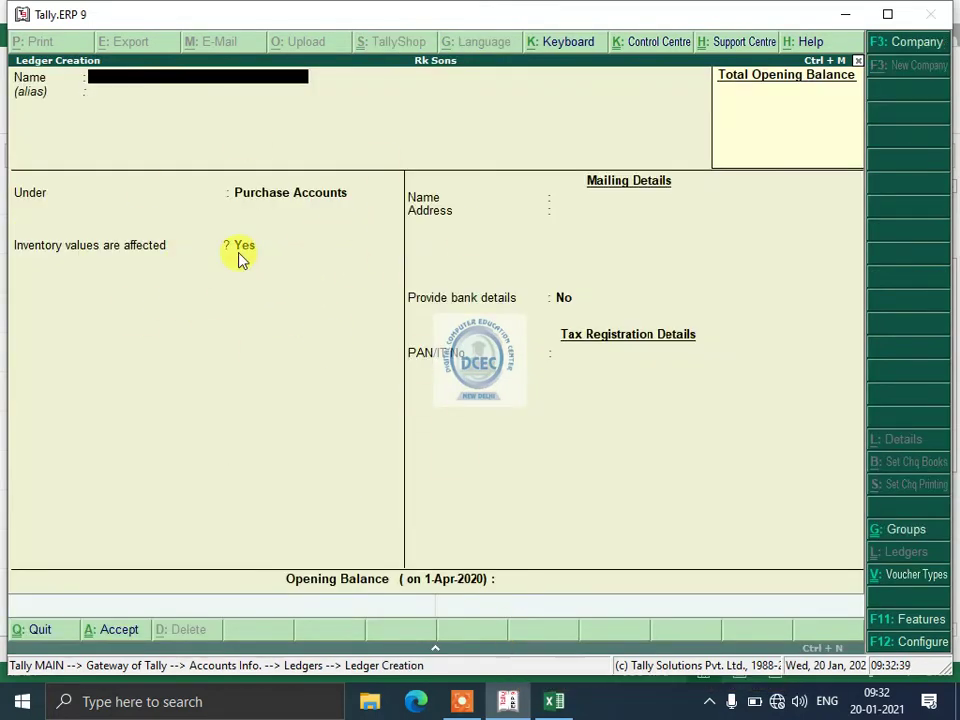
key("Escape")
key("Return")
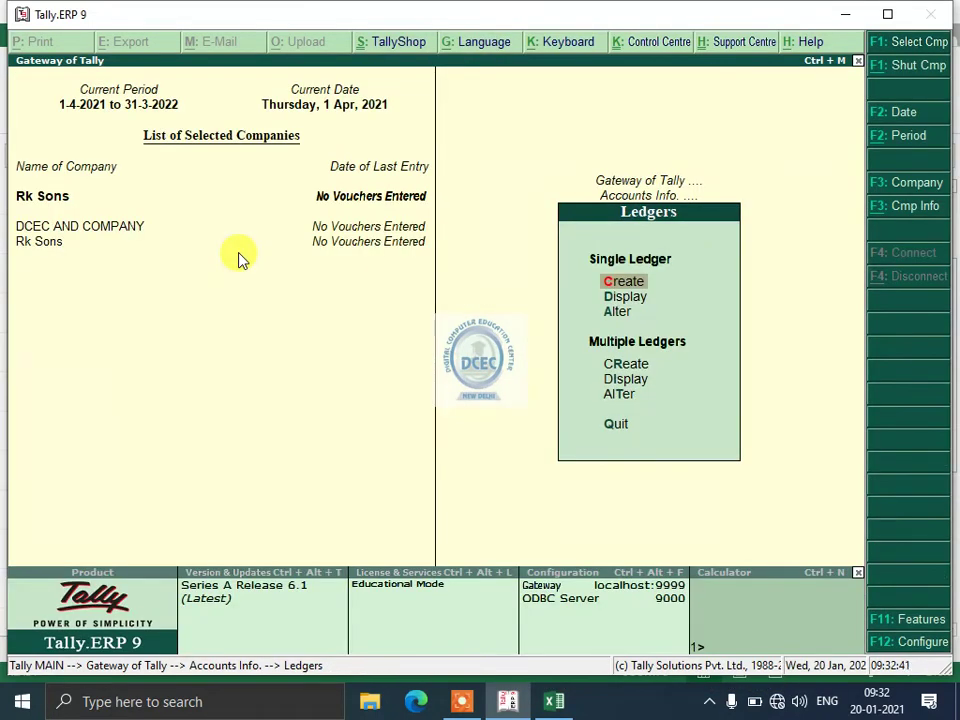
- Try to create two ledgers, both named Ss, under Bank Accounts with multiple ledger creation
key("Down")
key("Down")
key("Down")
key("Return")
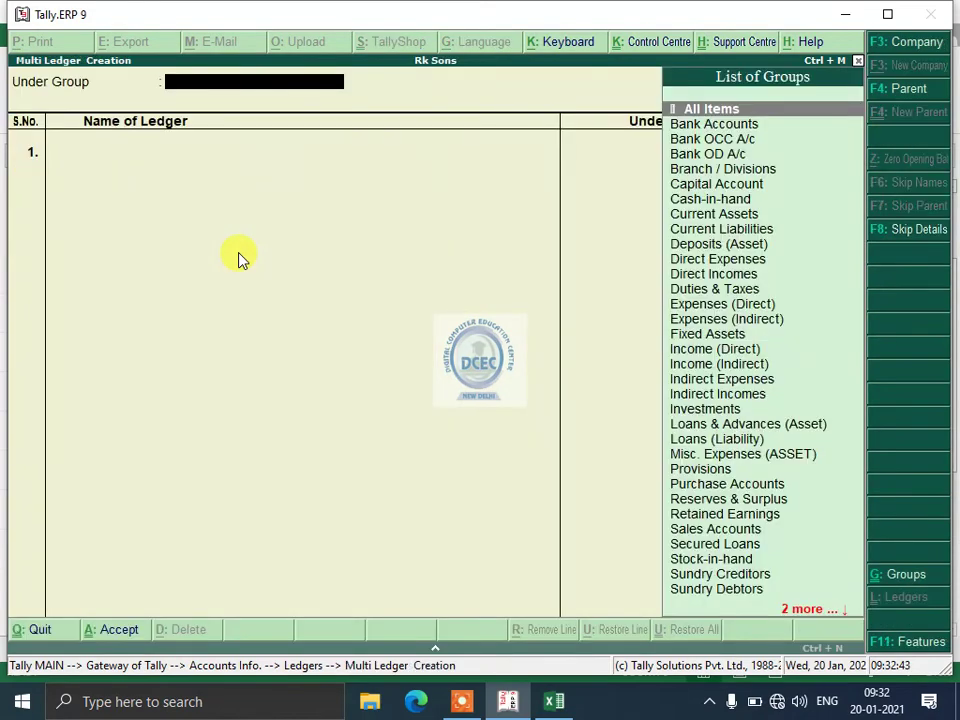
key("Down")
key("Return")
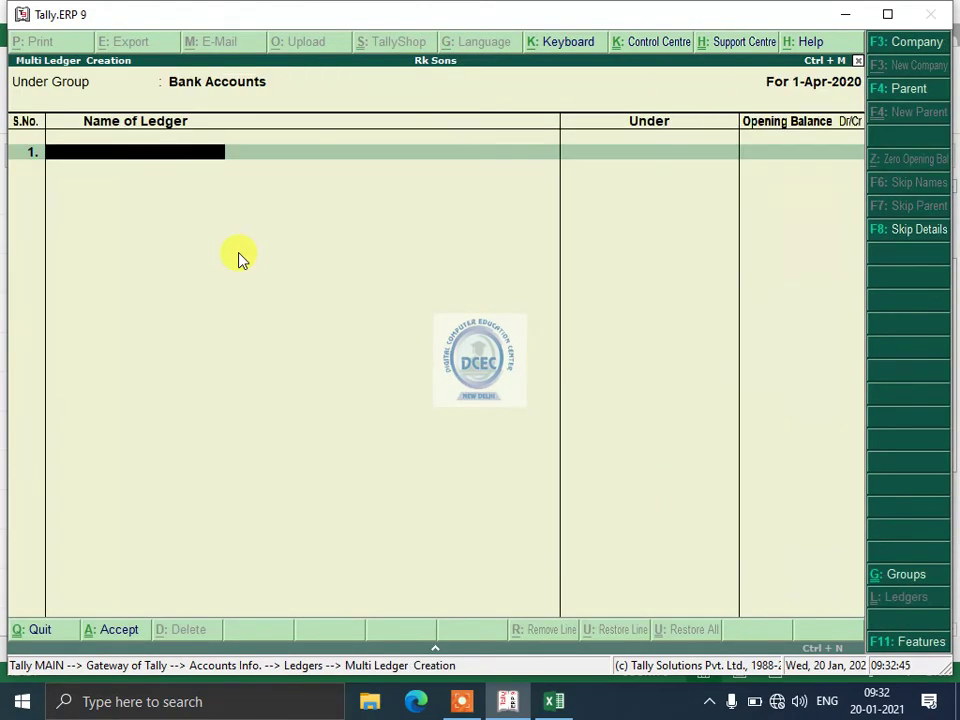
type("Ss")
key("Return")
key("Return")
type("Ss")
key("Return")
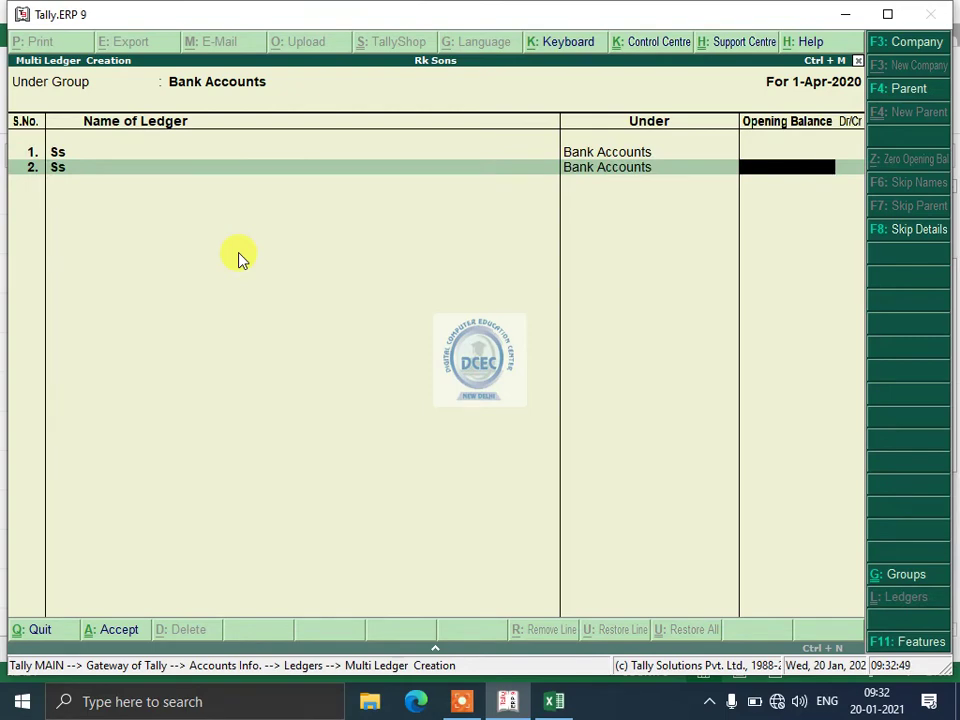
key("ctrl+a")
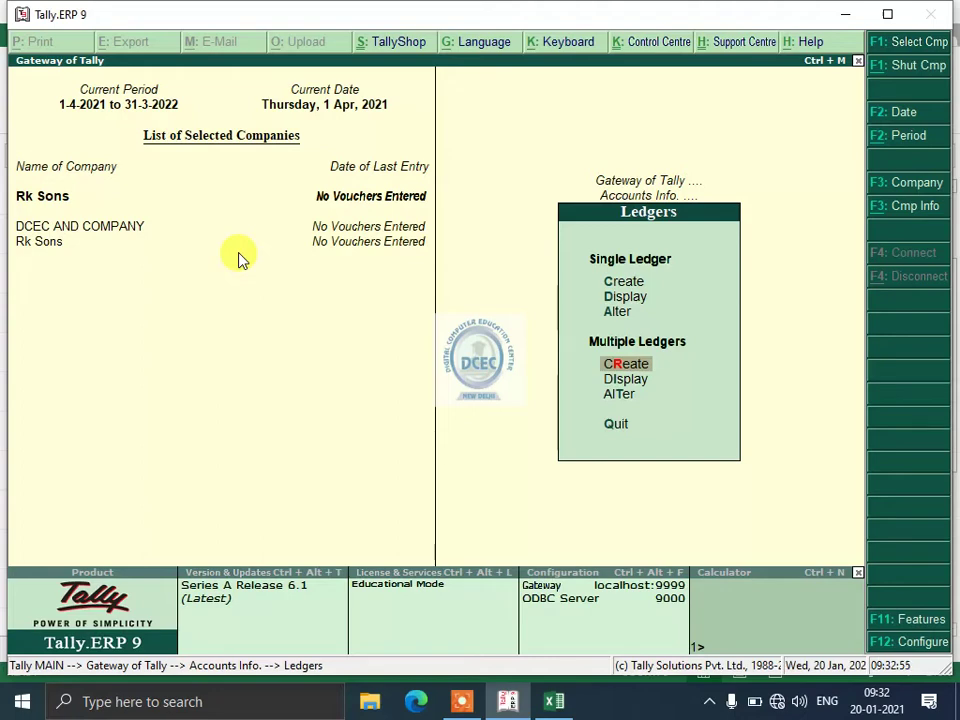
- Create a single ledger named Rent Chg under Indirect Expenses and leave ledger creation
key("Up")
key("Up")
key("Up")
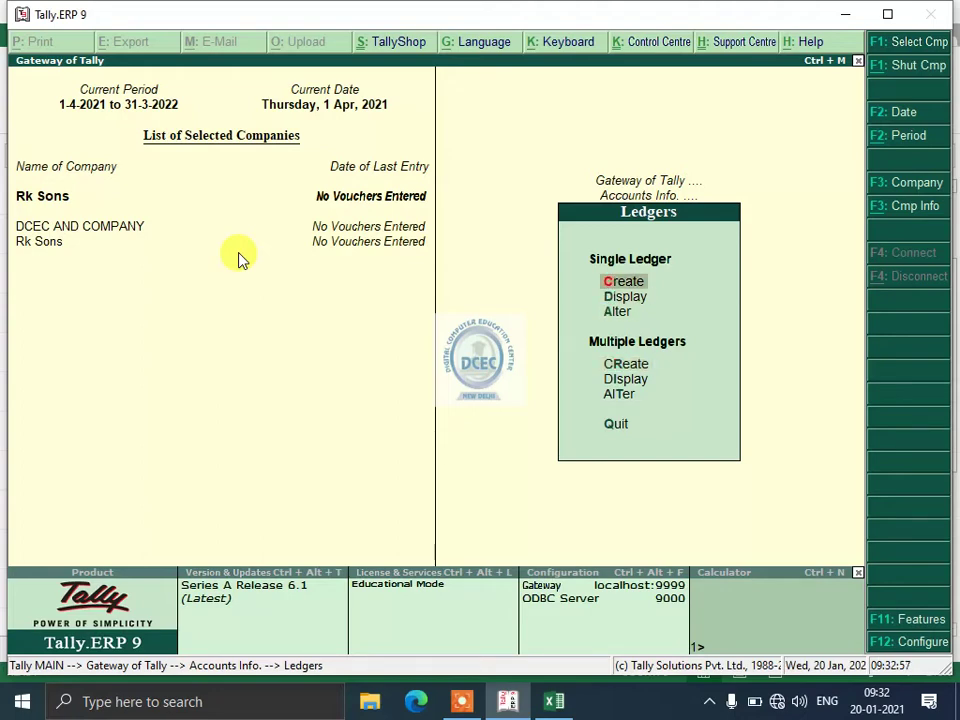
key("Return")
type("Rent Chg")
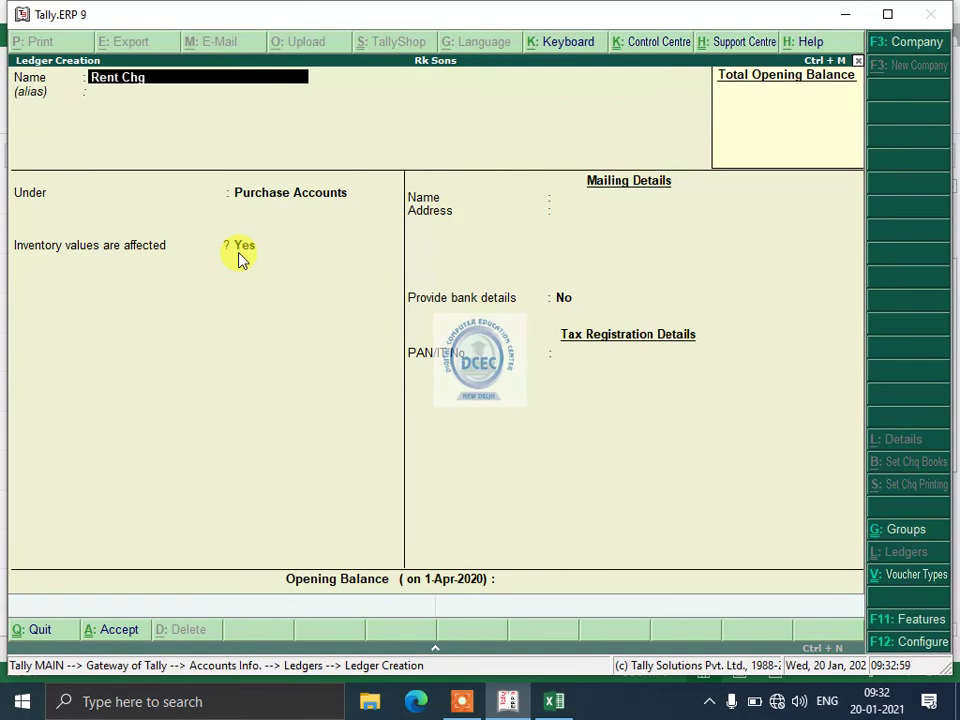
key("Return")
type("i")
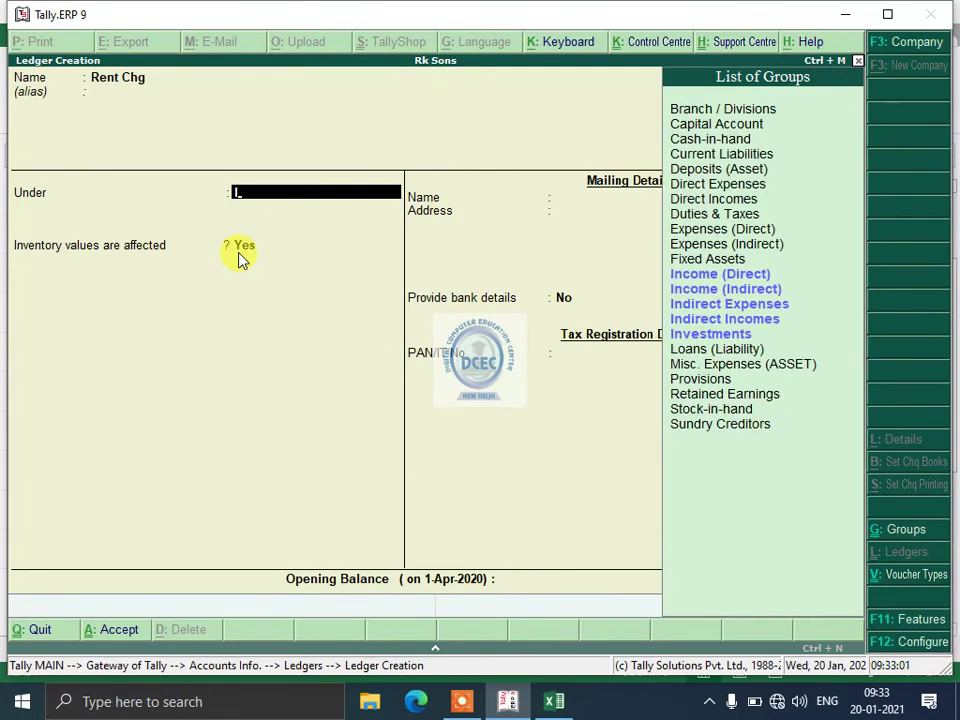
type("nd")
key("Return")
key("Return")
key("Return")
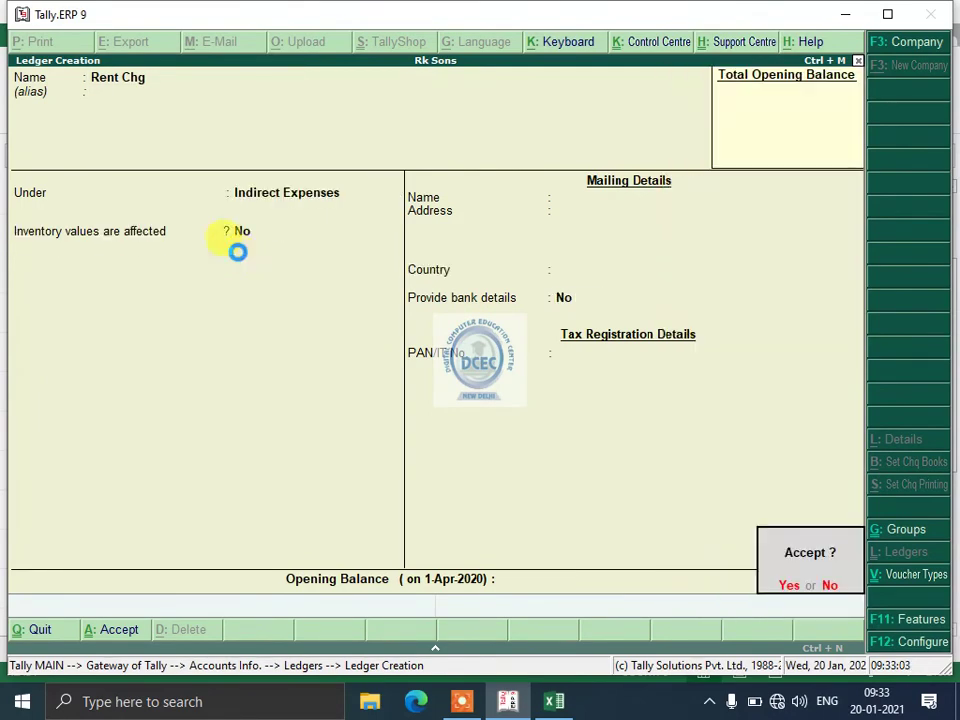
key("Escape")
key("Escape")
key("y")
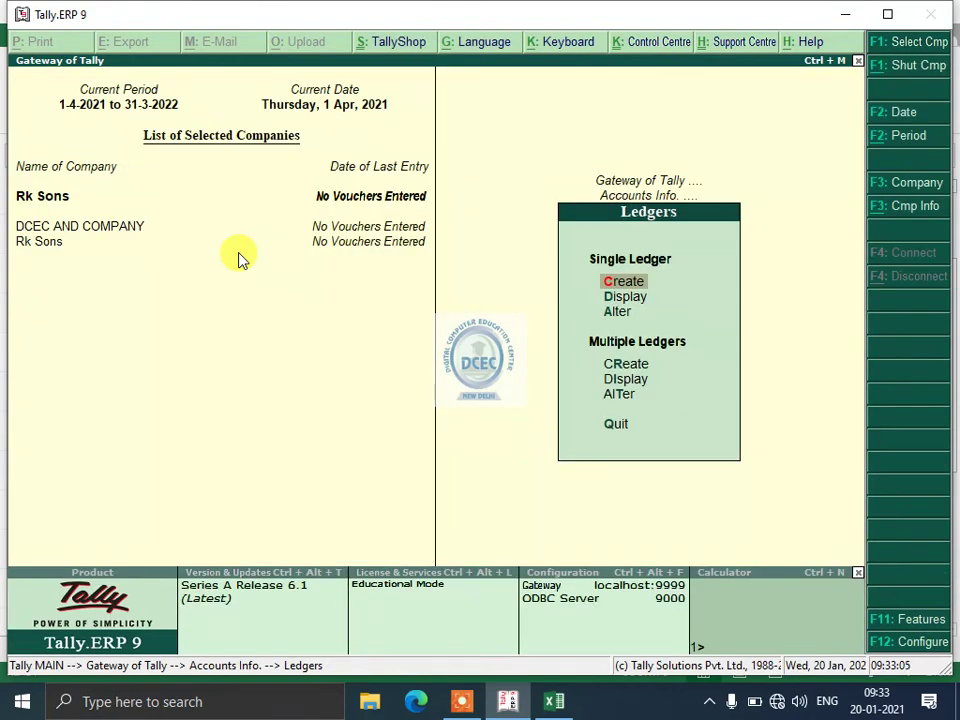
- Open the list of ledgers for single display, look through the existing ledgers and close it
key("Down")
key("Return")
key("Down")
key("Down")
key("Down")
key("Down")
key("Down")
key("Down")
key("Down")
key("Down")
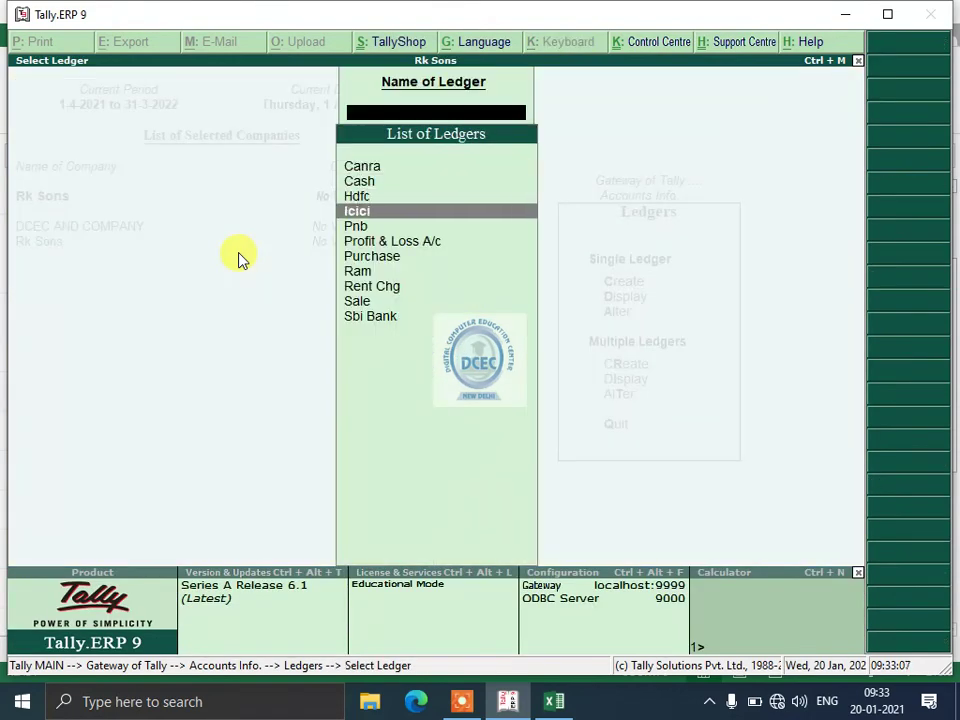
key("Up")
key("Up")
key("Up")
key("Up")
key("Up")
key("Up")
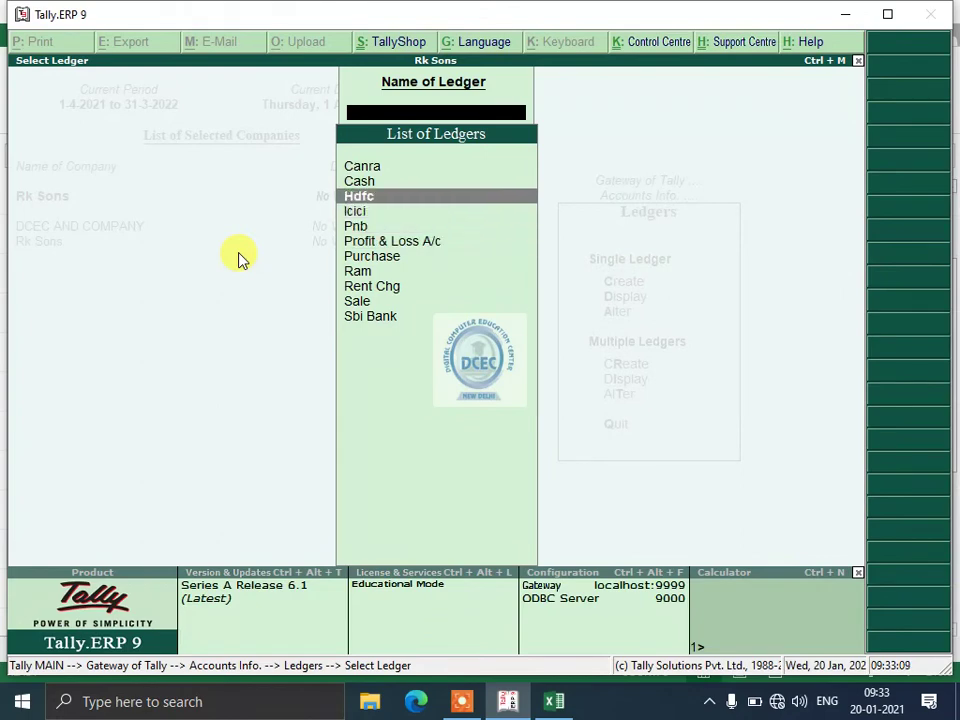
key("Down")
key("Down")
key("Down")
key("Down")
key("Down")
key("Escape")
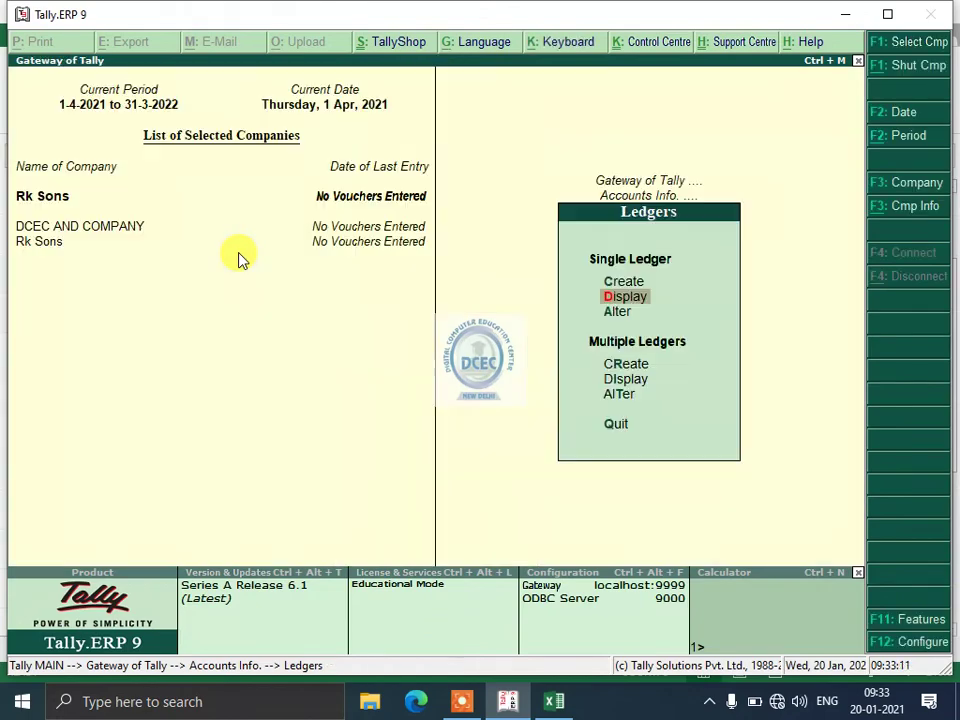
- Start multiple ledger creation with Indirect Expenses as the group
key("Down")
key("Down")
key("Down")
key("Up")
key("Return")
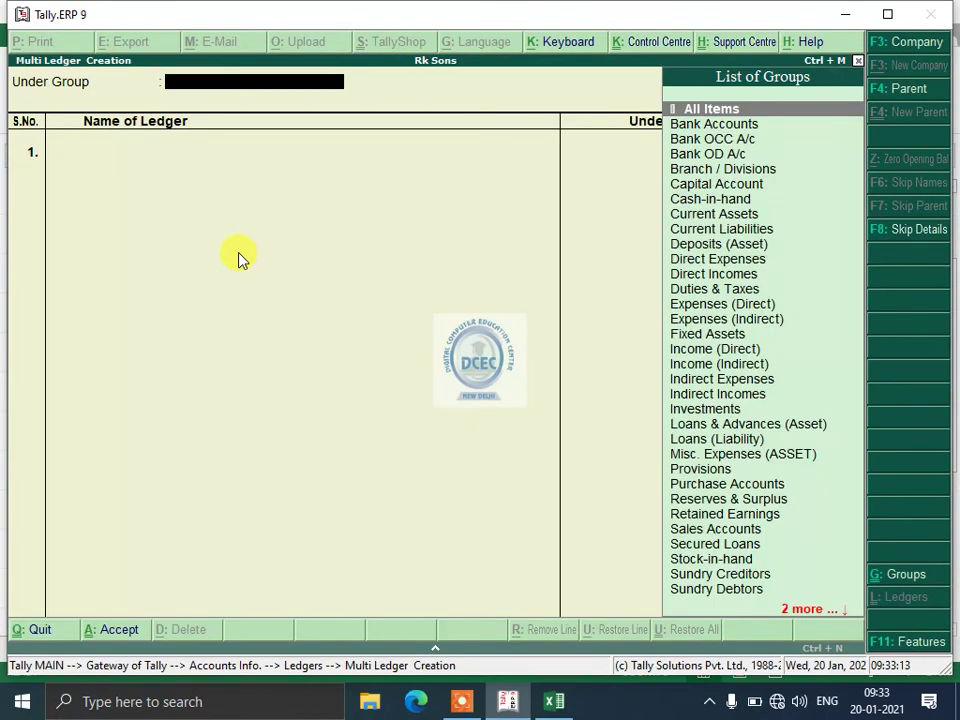
type("I")
key("Down")
key("Down")
key("Down")
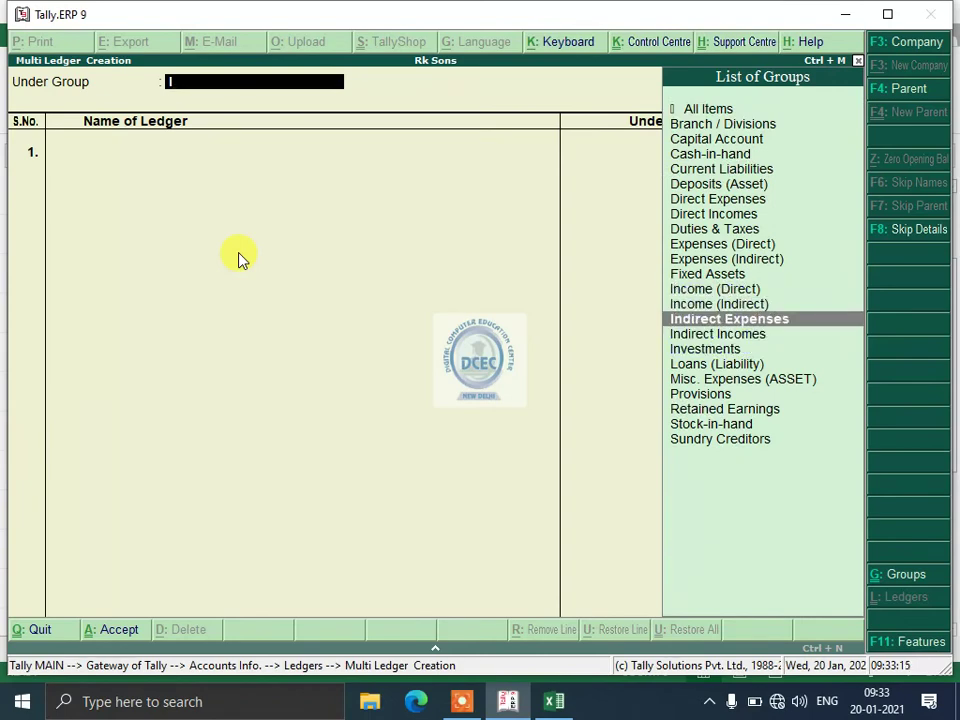
key("Return")
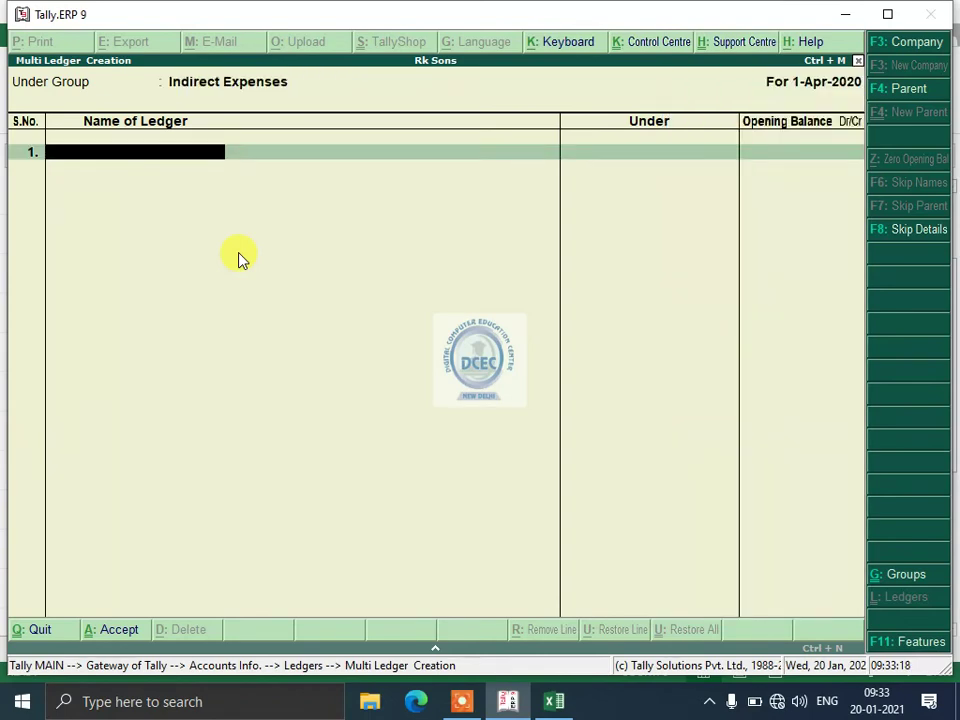
- Enter Comm Chg and Repair Chg as the first two ledgers, leaving their opening balances blank
type("Comm Chg")
key("Return")
key("Return")
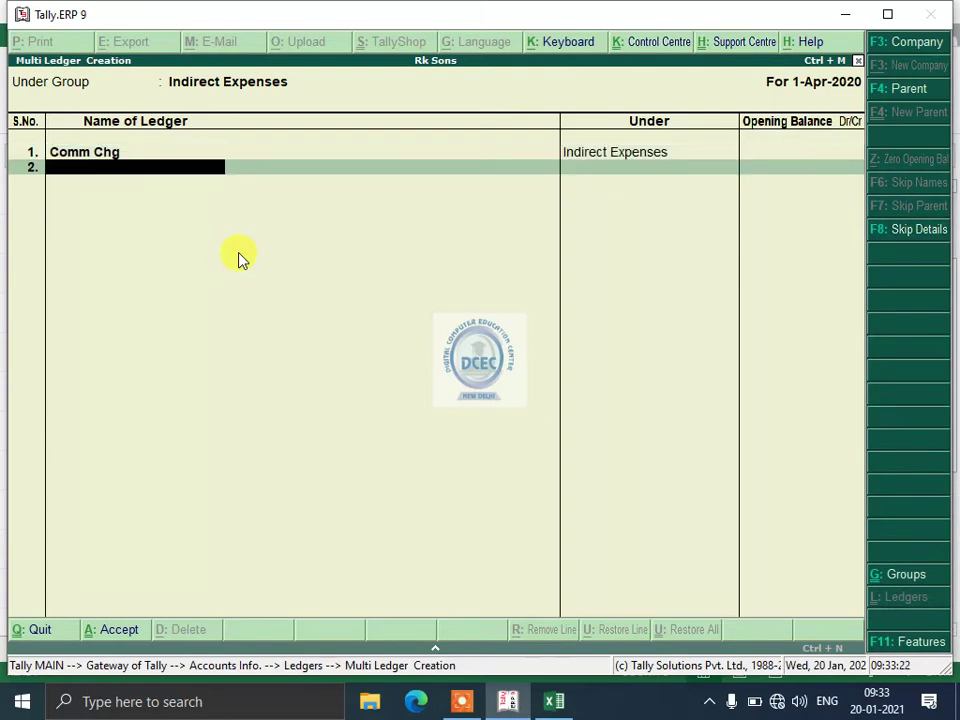
type("Repairc")
key("BackSpace")
type("Chg")
key("Return")
key("Return")
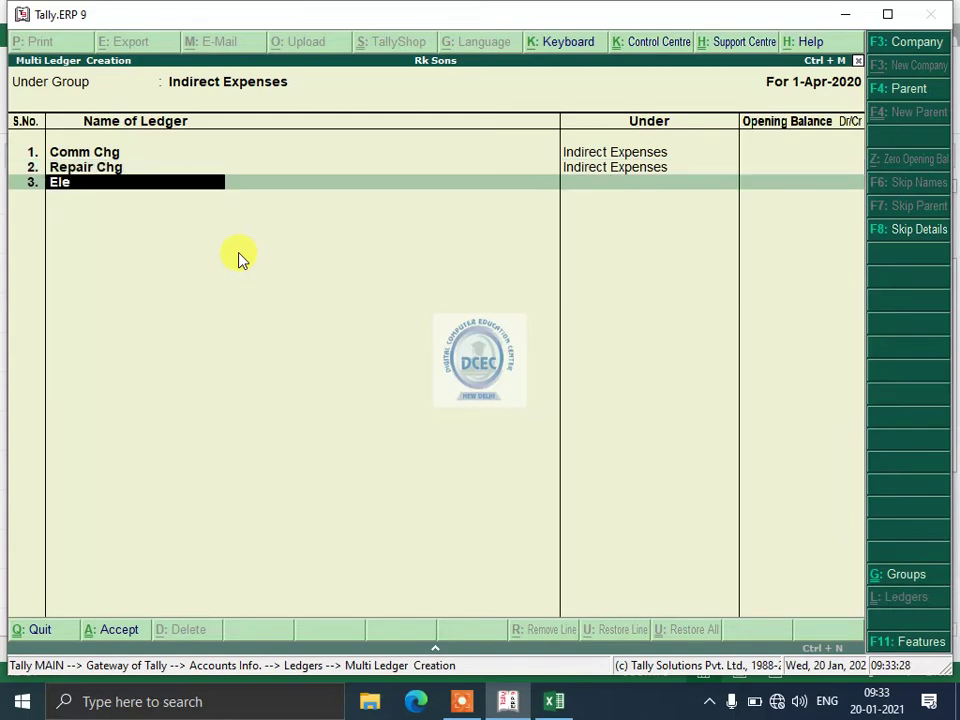
- Add the ledgers Ele Bill, Water Bill and Phone Bill without opening balances and save the whole list
type("Ele Bill")
key("Return")
key("Return")
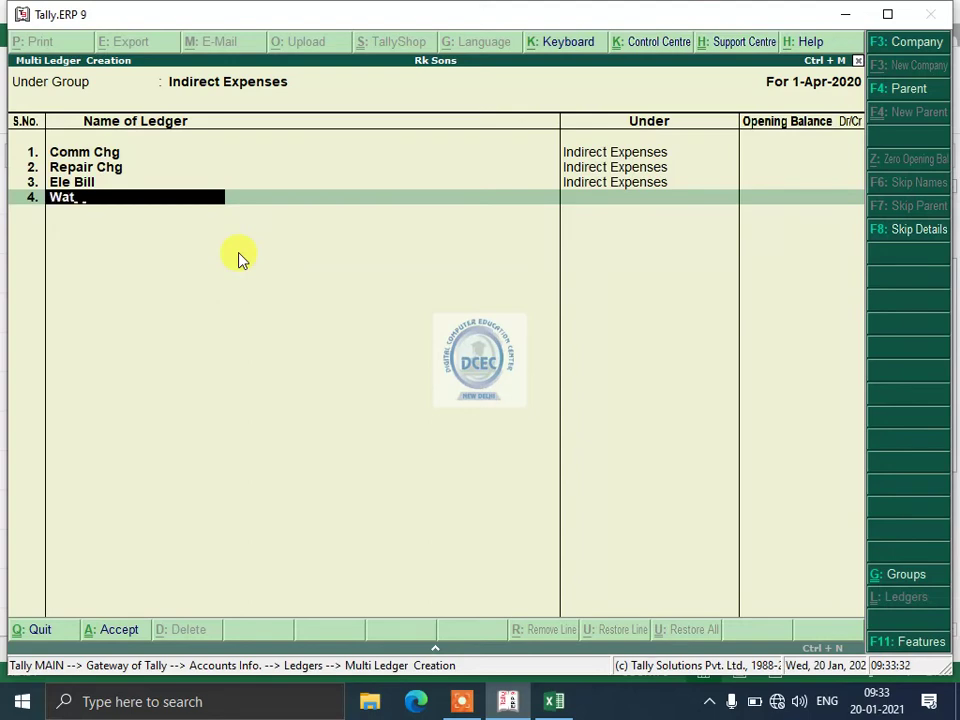
type("Water Bill")
key("Return")
key("Return")
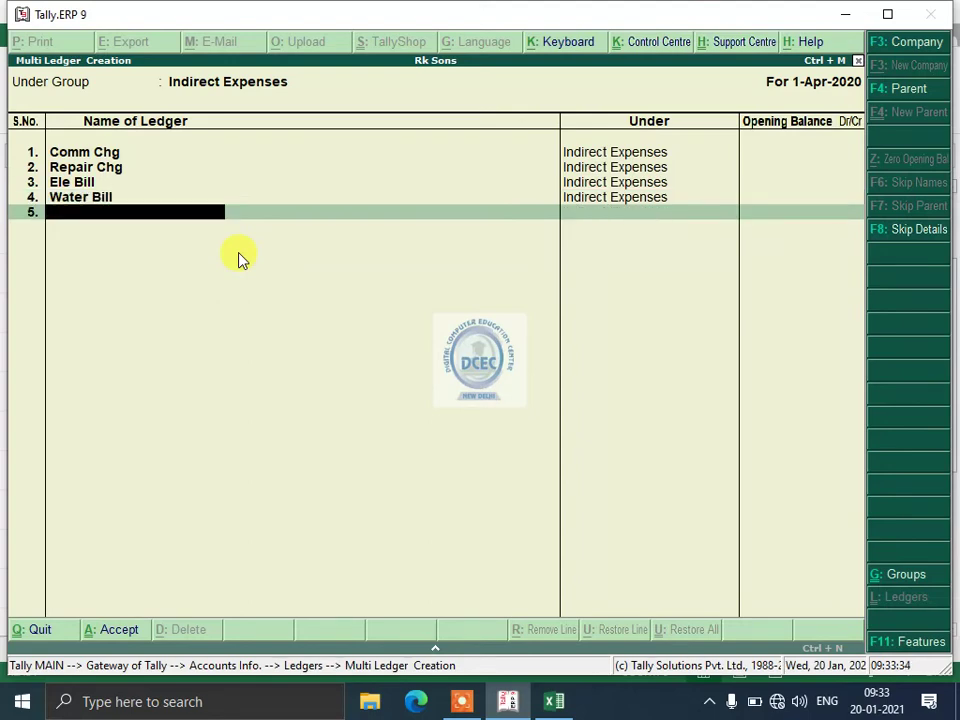
type("Phone Bill")
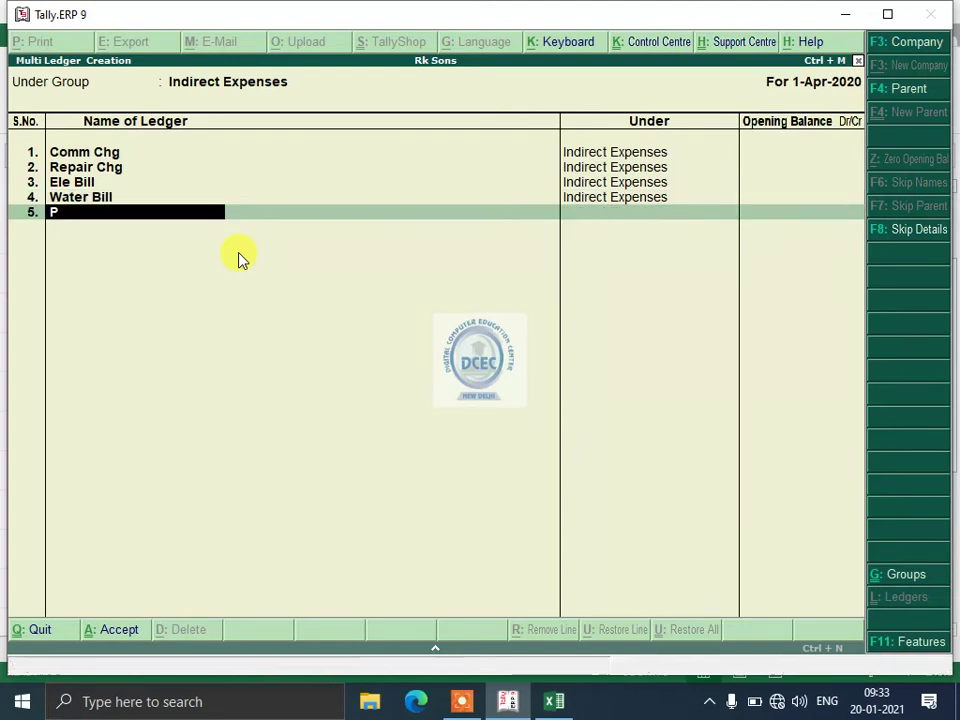
key("Return")
key("Return")
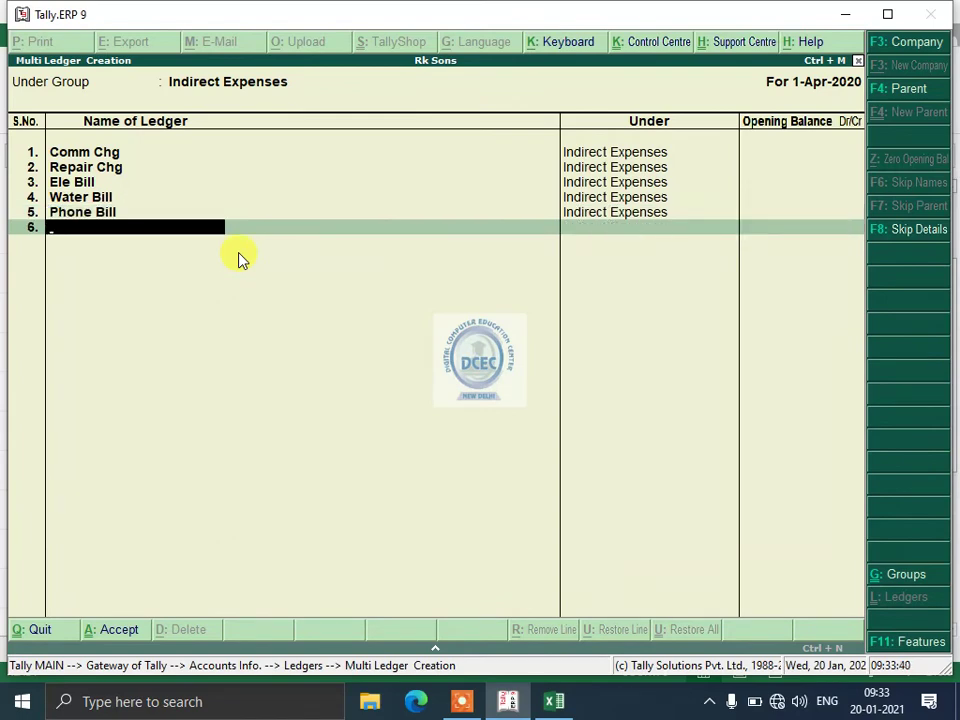
key("Return")
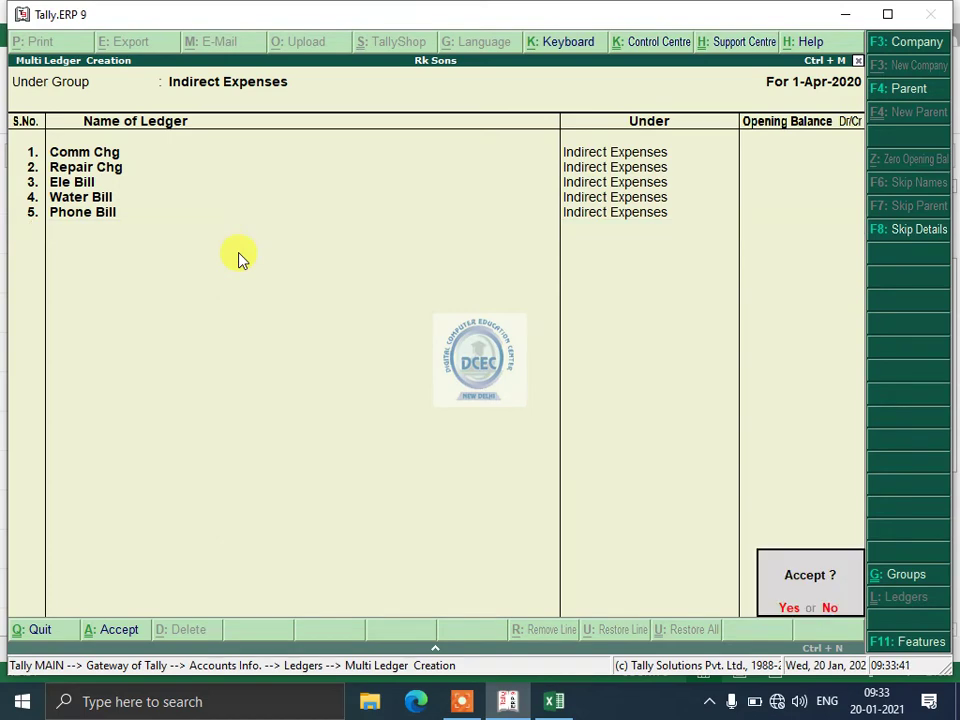
key("Return")
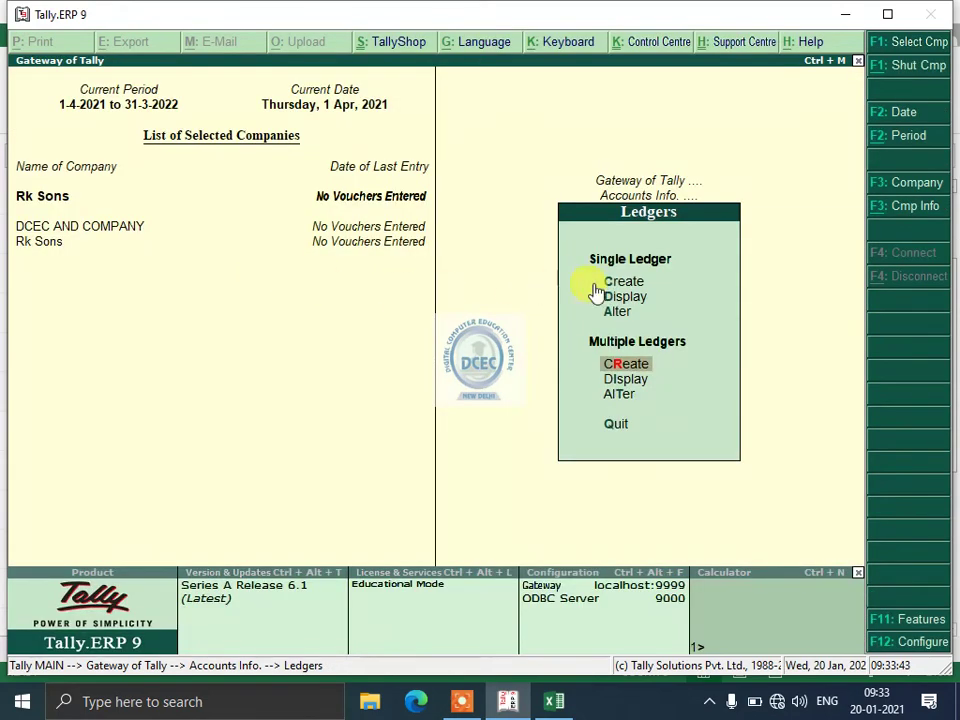
- Open the list of ledgers for single alteration and look through the whole list
key("Up")
key("Up")
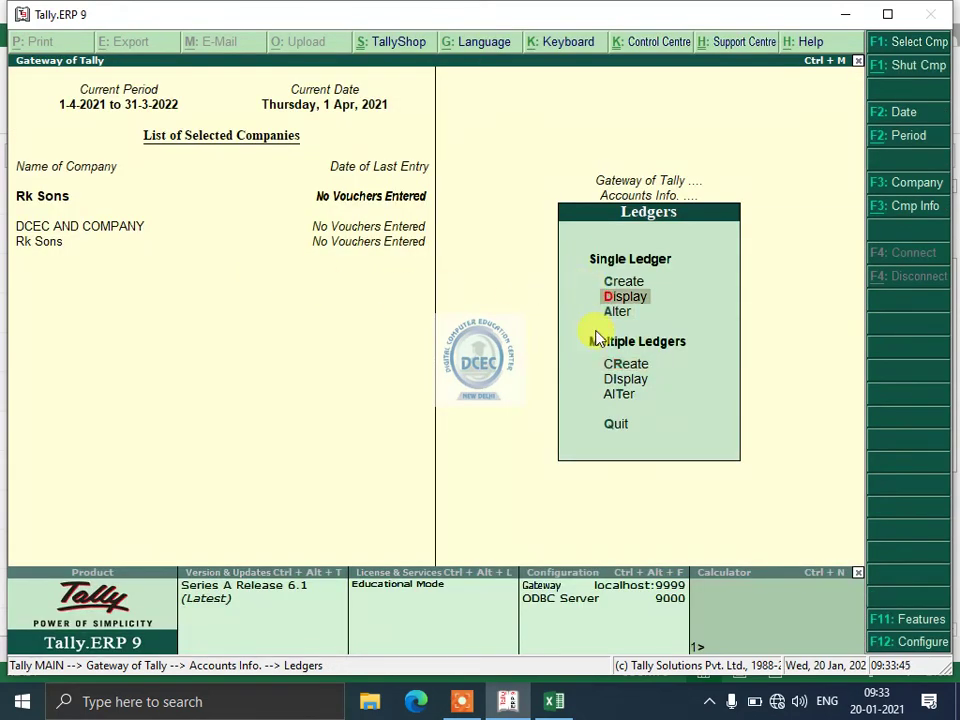
key("Down")
key("Return")
key("Down")
key("Down")
key("Down")
key("Down")
key("Down")
key("Down")
key("Down")
key("Down")
key("Down")
key("Down")
key("Down")
key("Down")
key("Down")
key("Down")
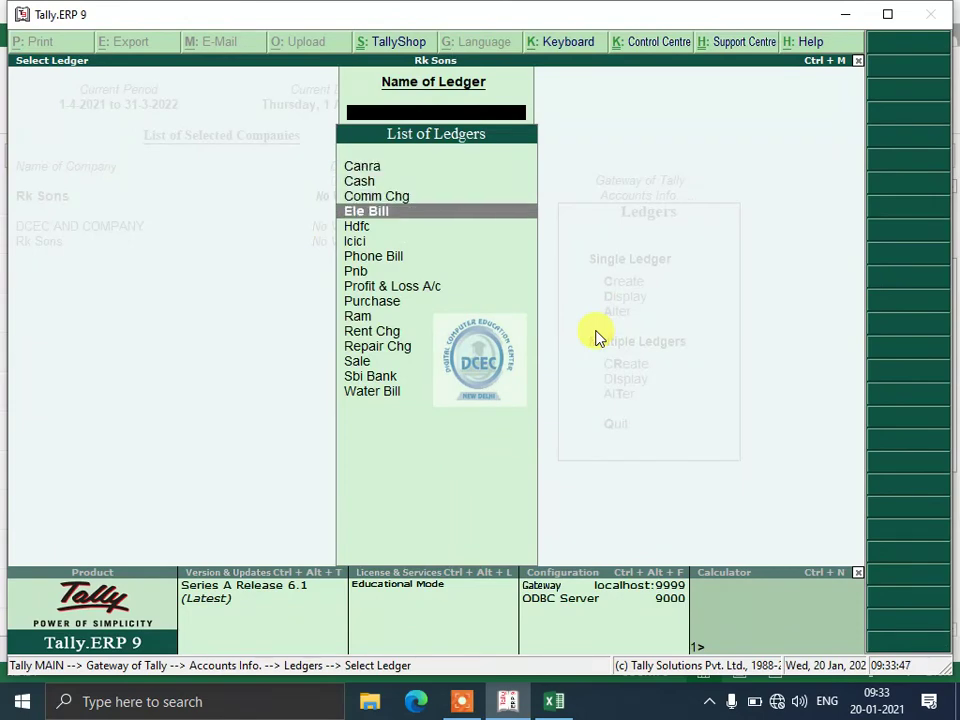
key("Up")
key("Up")
key("Up")
key("Up")
key("Up")
key("Up")
key("Up")
key("Up")
key("Up")
key("Up")
key("Up")
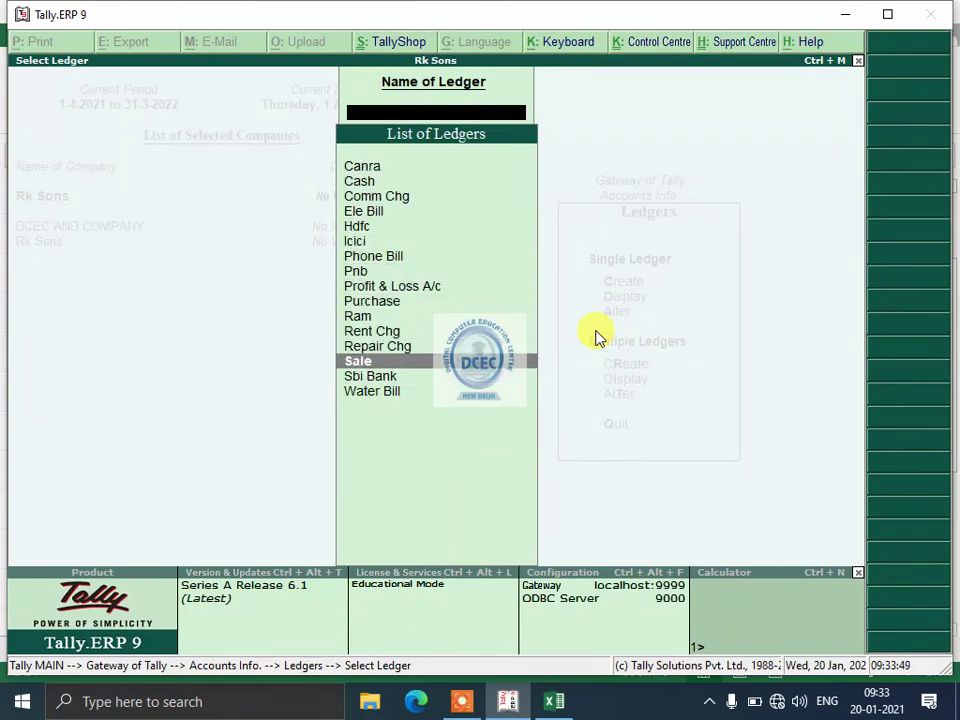
key("Up")
key("Up")
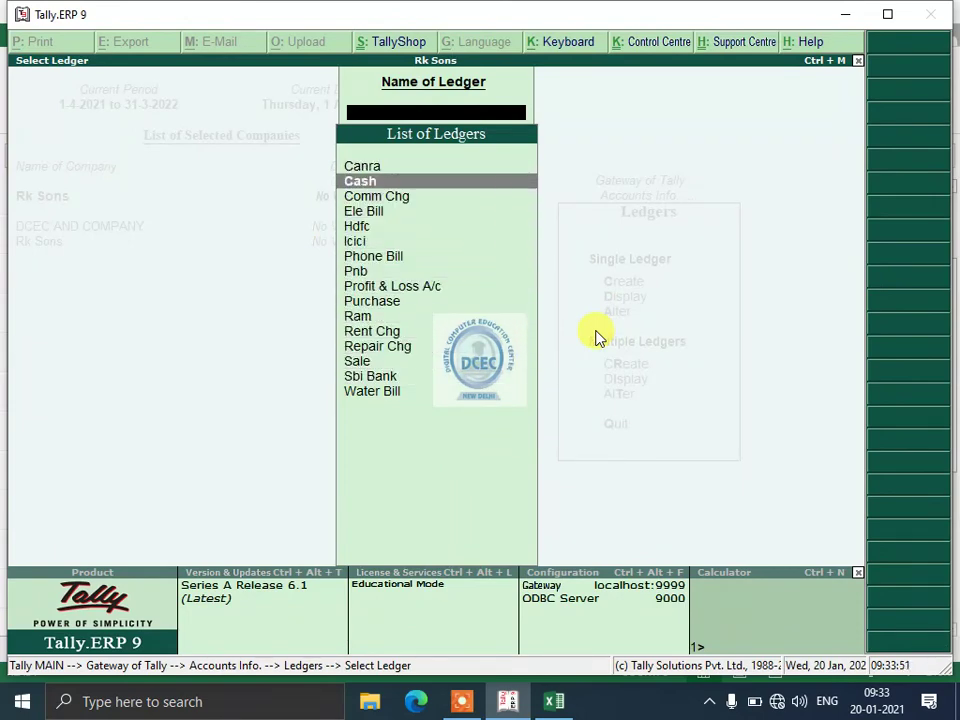
- Open the Comm Chg ledger for alteration, view its details and close it without changes
key("Down")
key("Return")
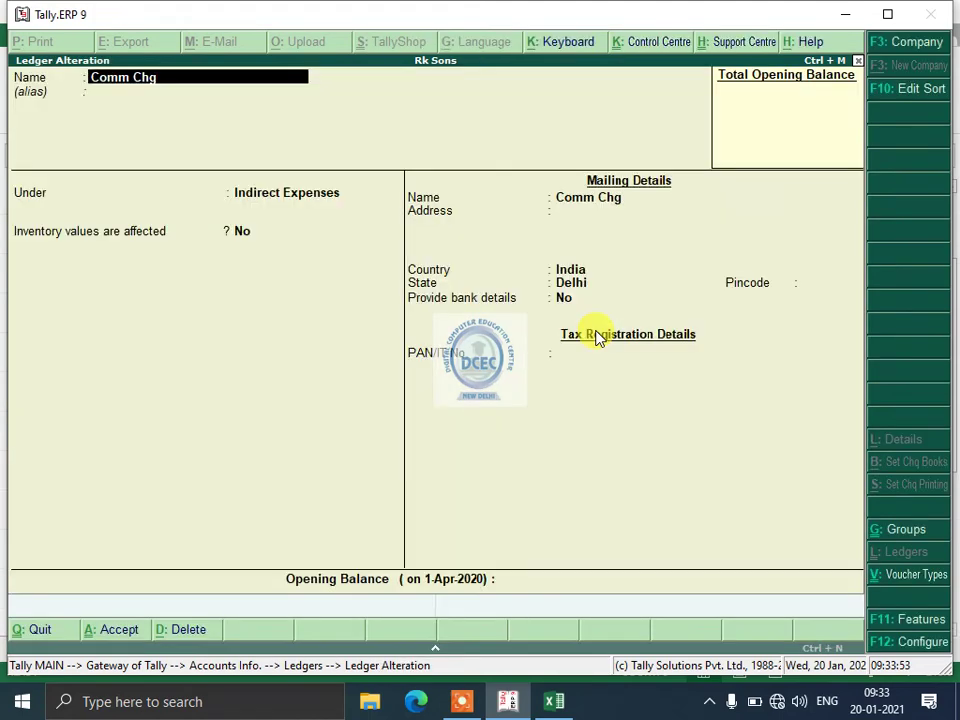
key("Escape")
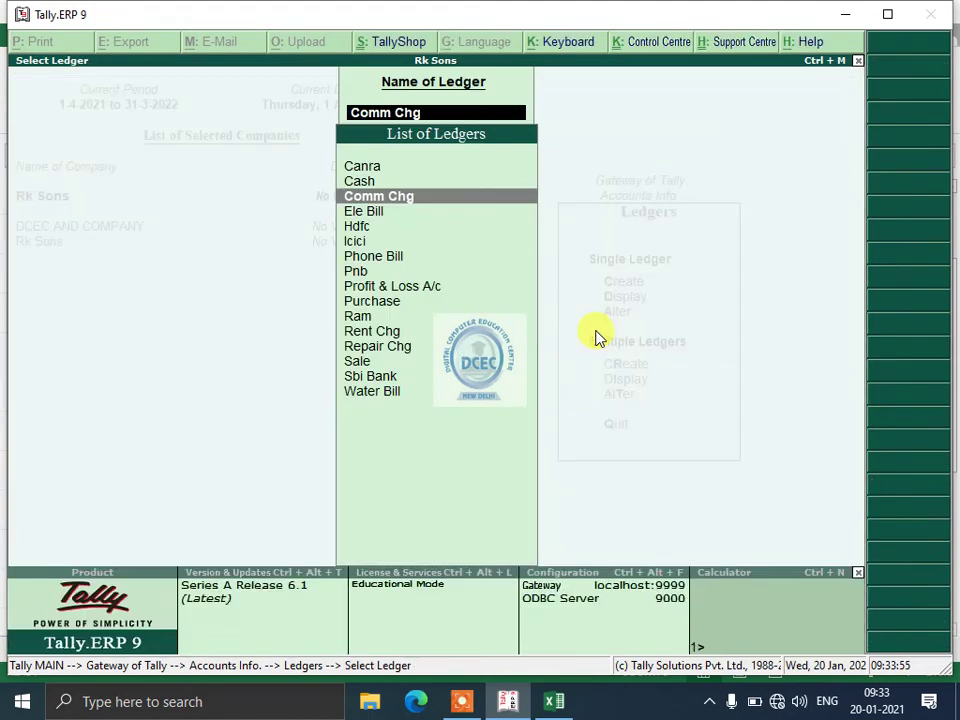
key("Escape")
- Open the list of ledgers for single display, close it and return to the Gateway of Tally
key("Up")
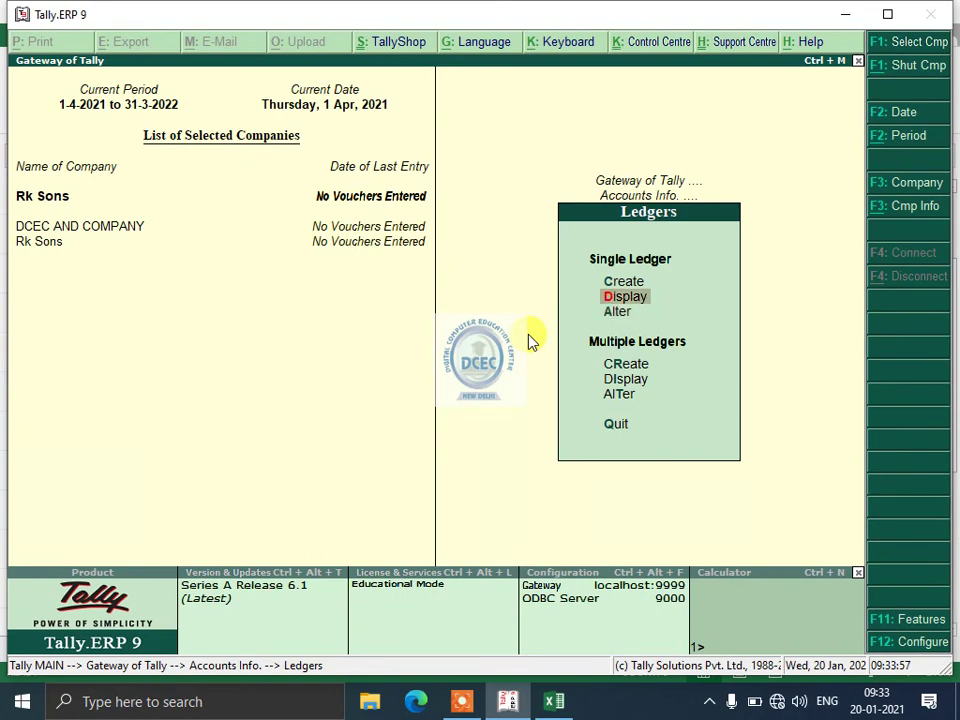
key("Return")
key("Escape")
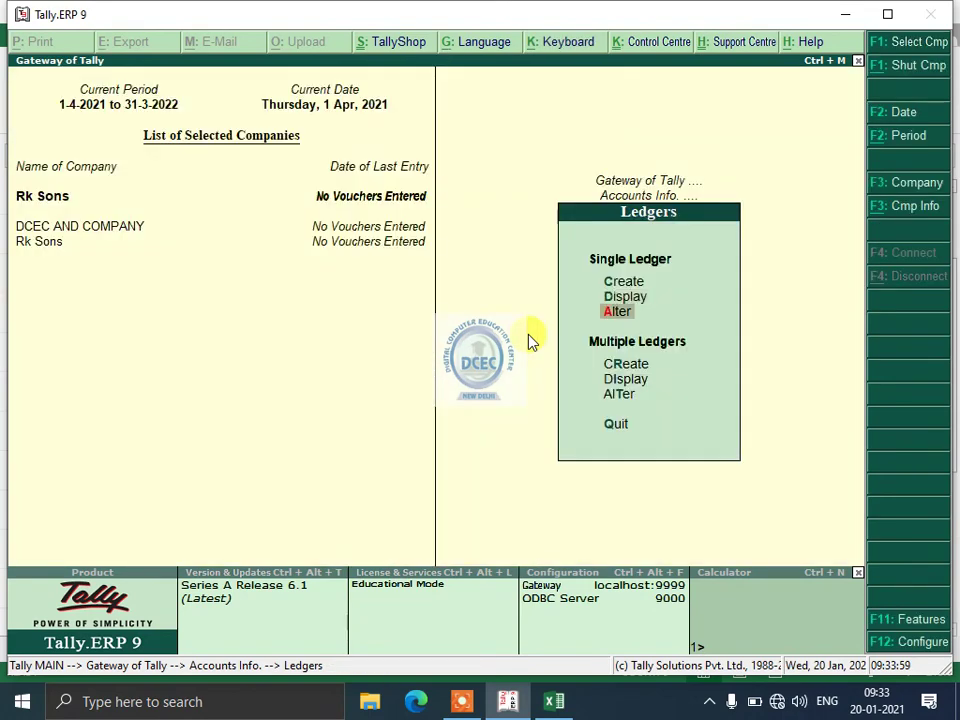
key("Escape")
key("Escape")
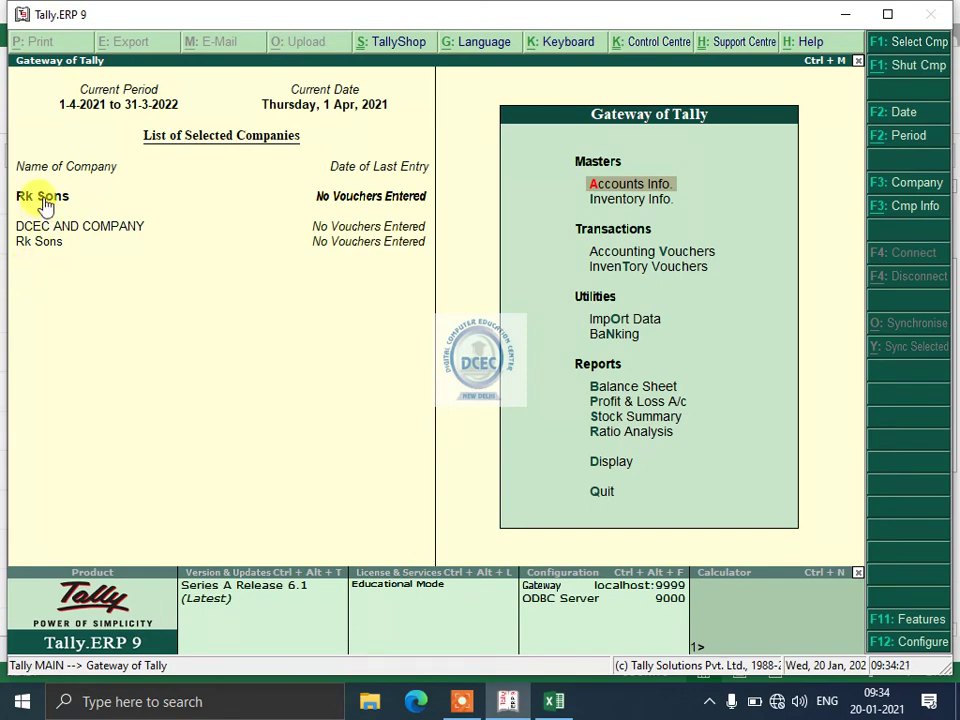
key("Return")
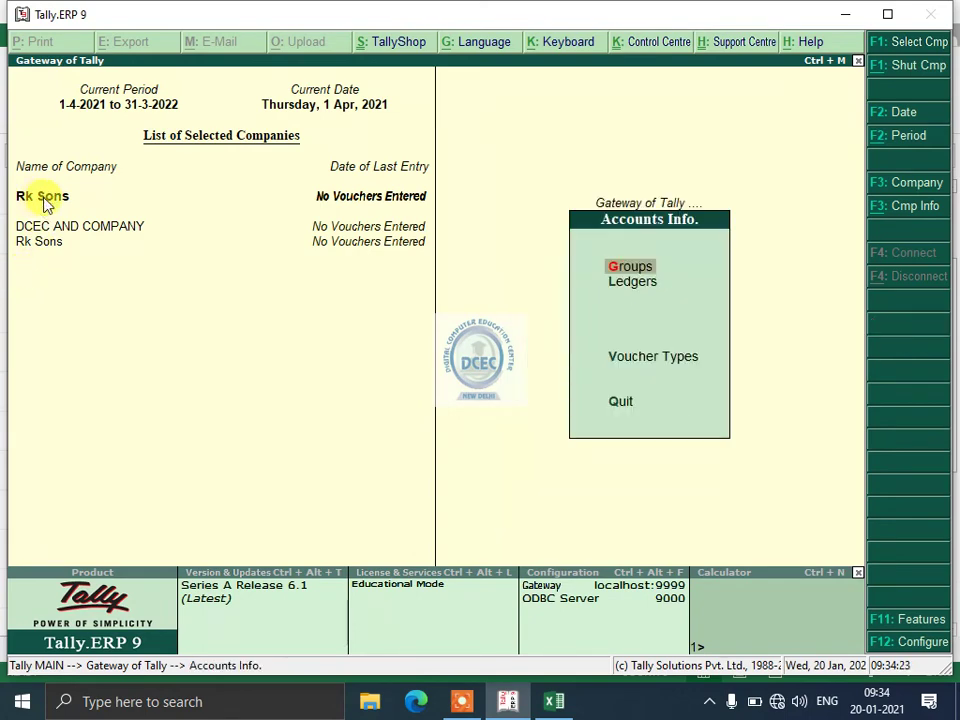
key("Down")
key("Return")
key("Down")
key("Up")
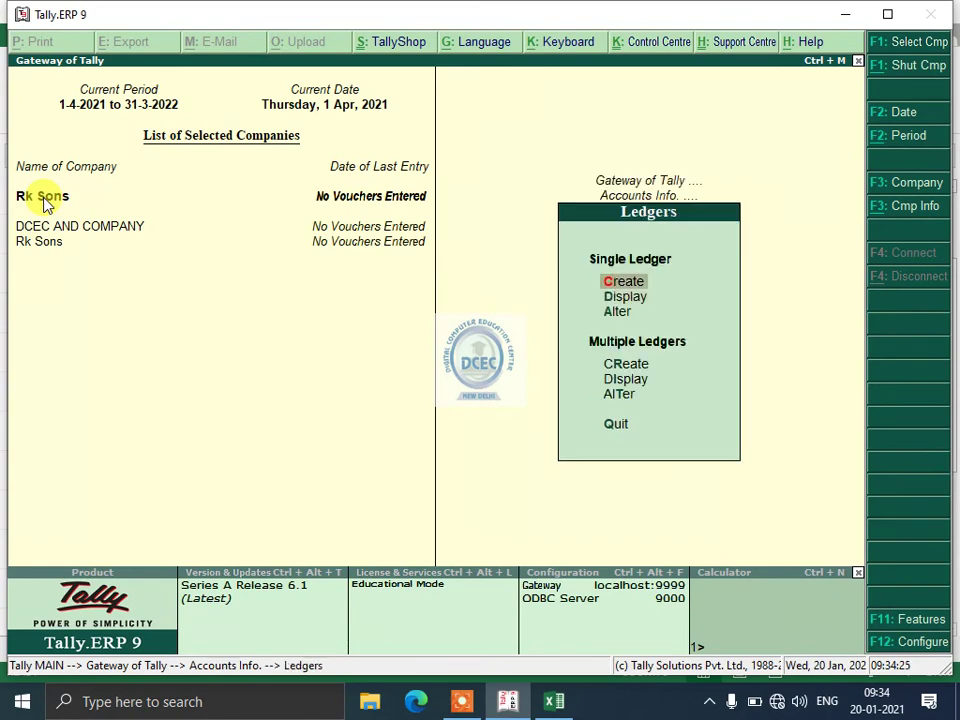
key("Return")
key("Escape")
key("Escape")
key("Escape")
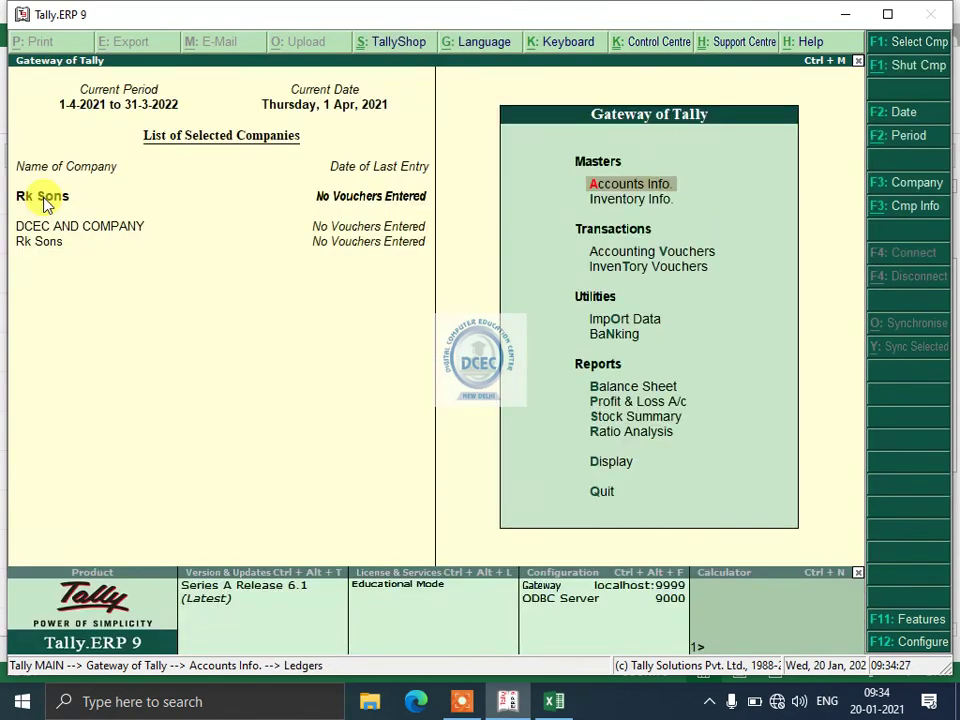
- Quit Tally.ERP 9 and minimise the Excel workbook to reach the desktop
key("Escape")
key("Escape")
key("Escape")
key("Return")
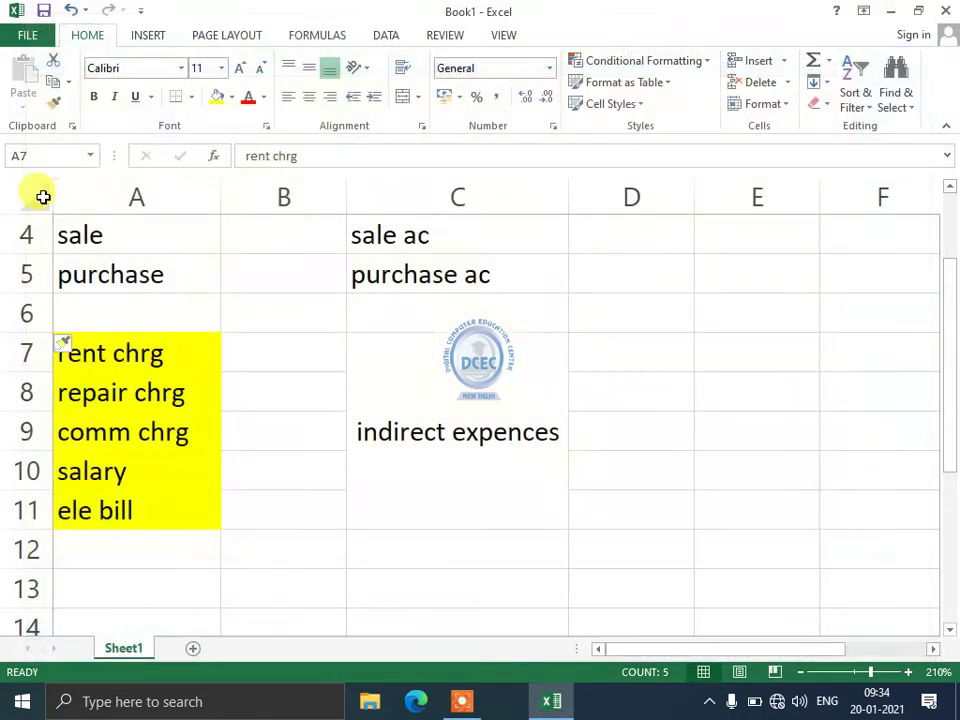
key("ctrl+shift+Down")
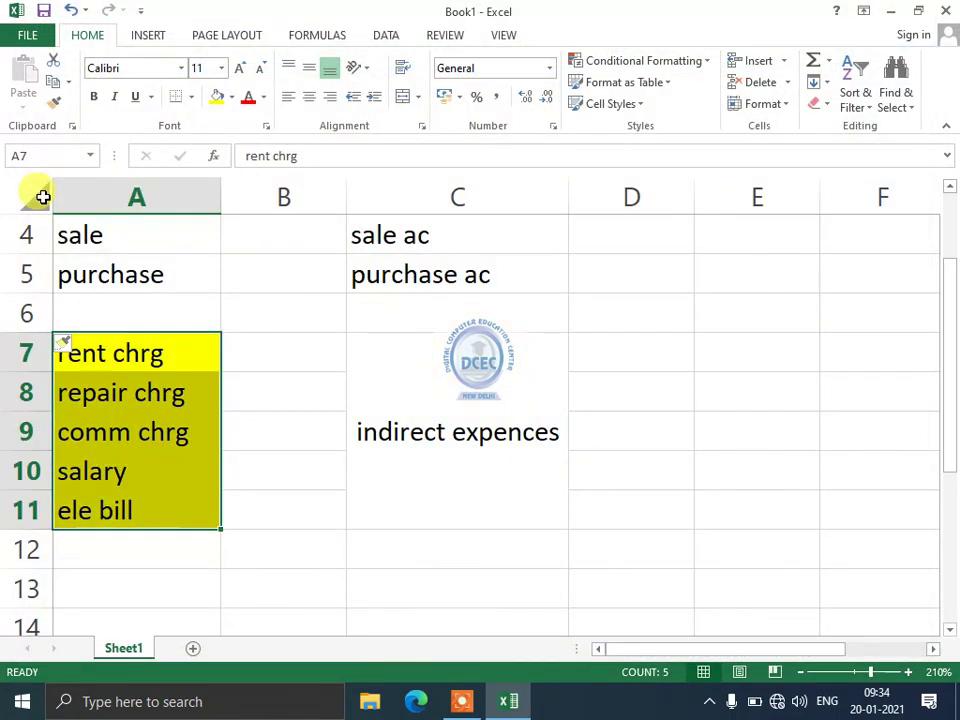
left_click(893, 10)
- Launch Tally.ERP 9 again from the desktop and start it in Educational Mode
double_click(182, 314)
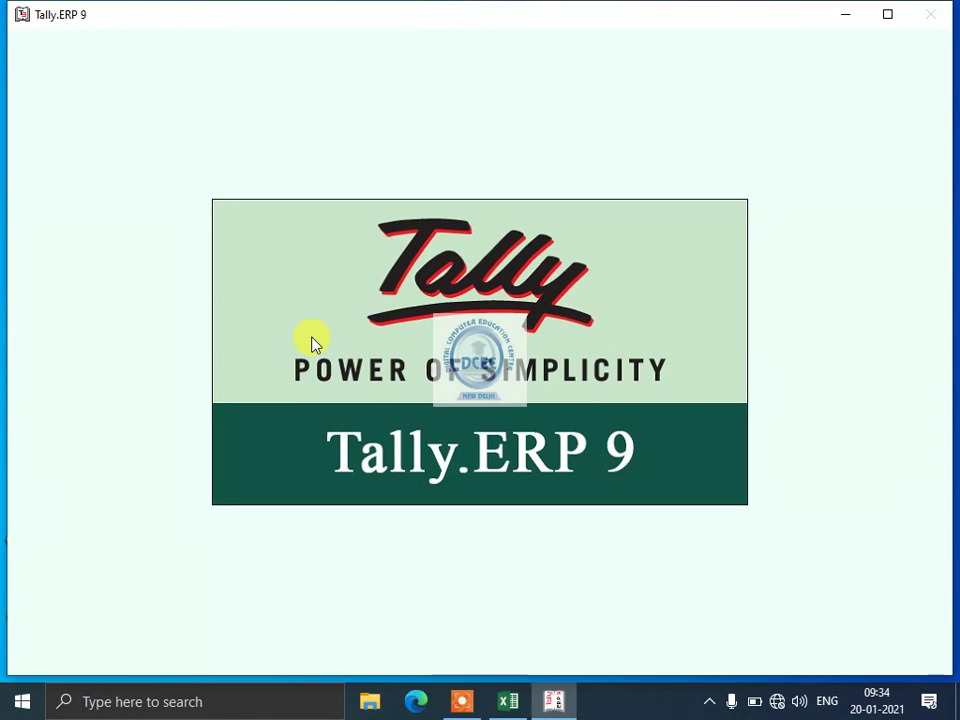
key("Down")
key("Down")
key("Down")
key("Down")
key("Down")
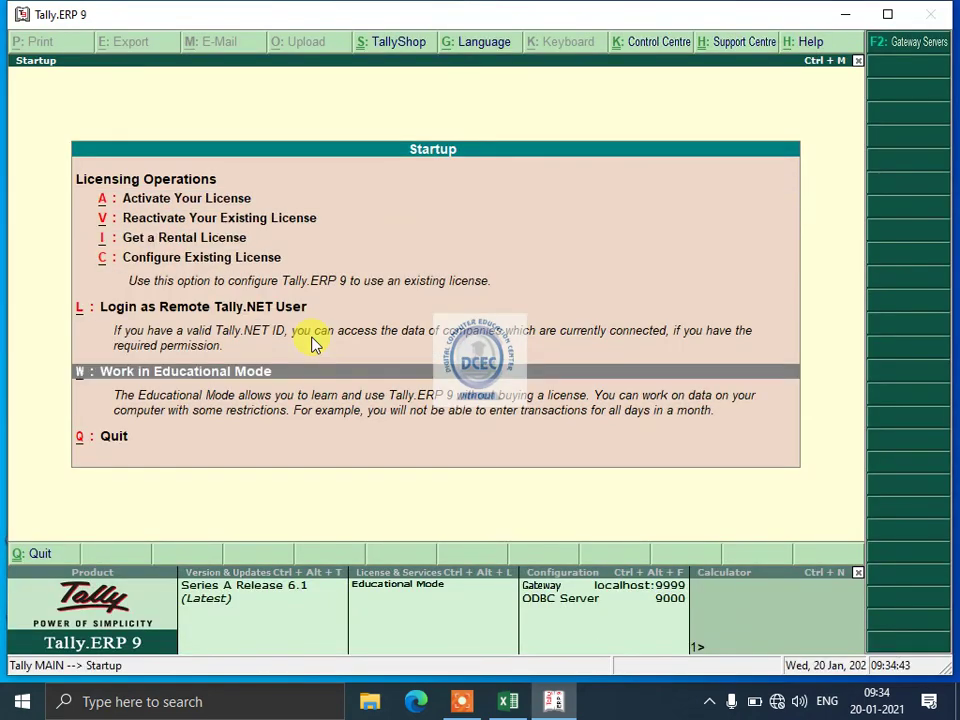
key("Return")
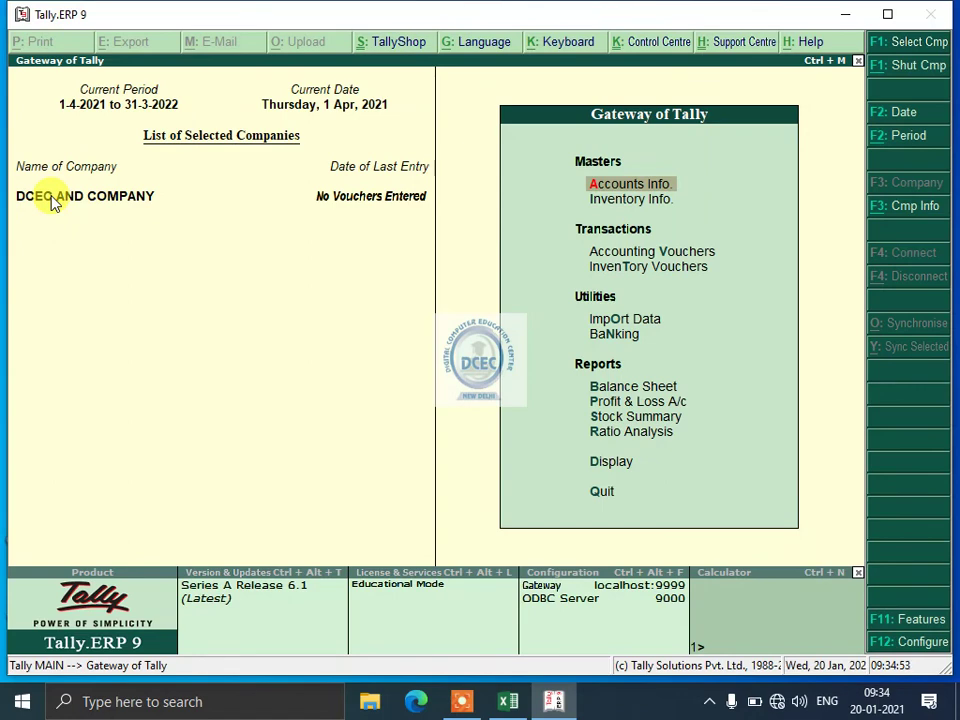
- Load the company Rk Sons from the list of companies
key("alt+F3")
key("Down")
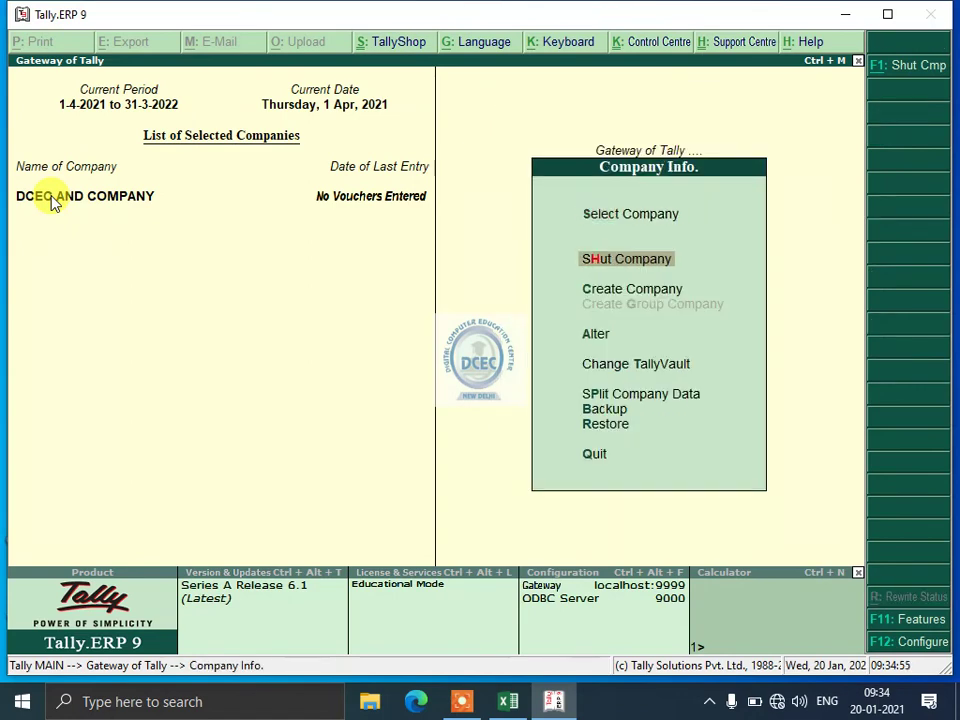
key("Up")
left_click(48, 196)
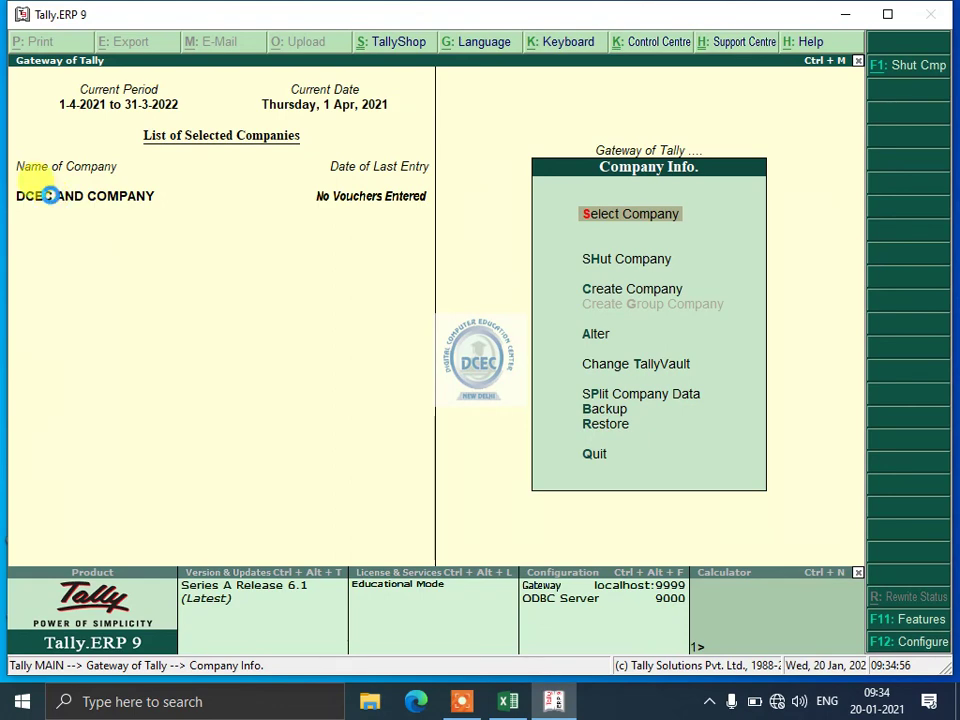
key("Return")
key("Down")
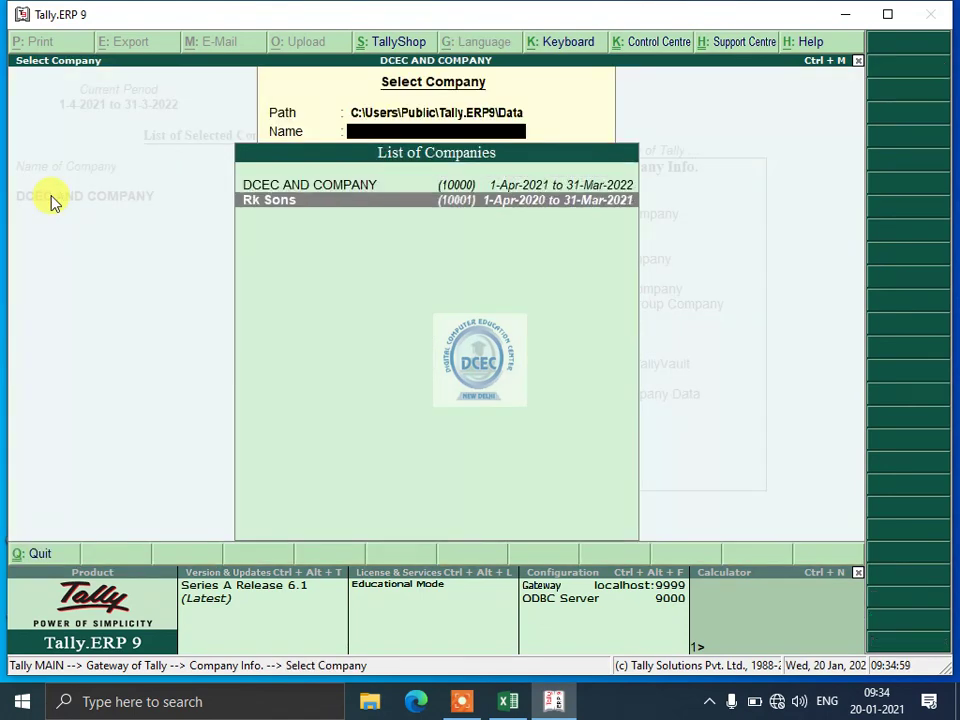
key("Return")
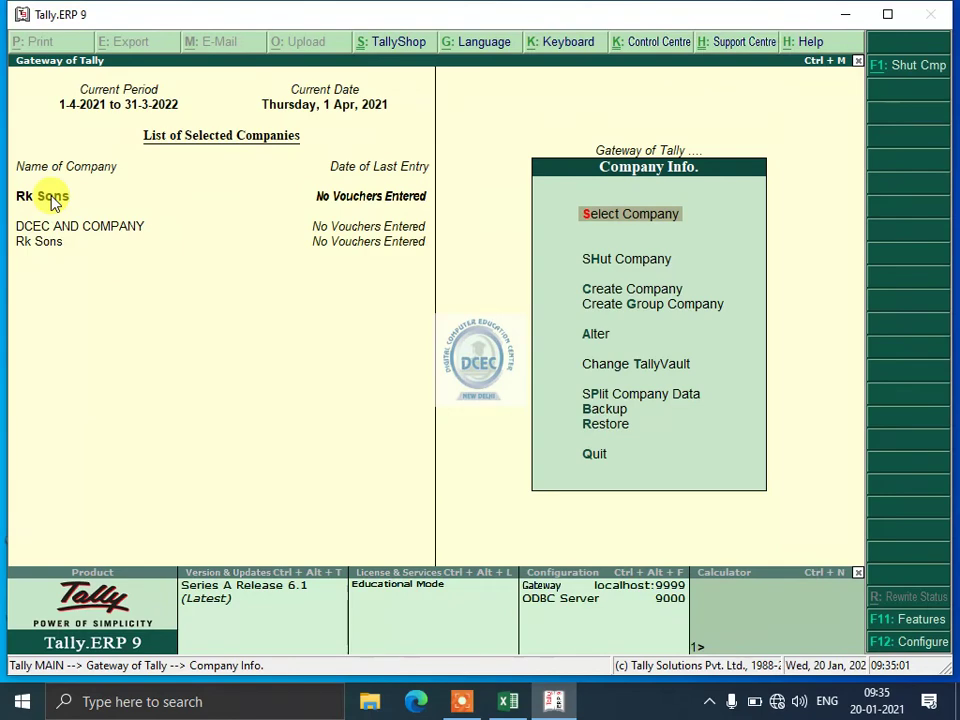
- Open the list of Rk Sons ledgers for single display to check the saved ledgers
key("Escape")
key("Return")
key("Down")
key("Return")
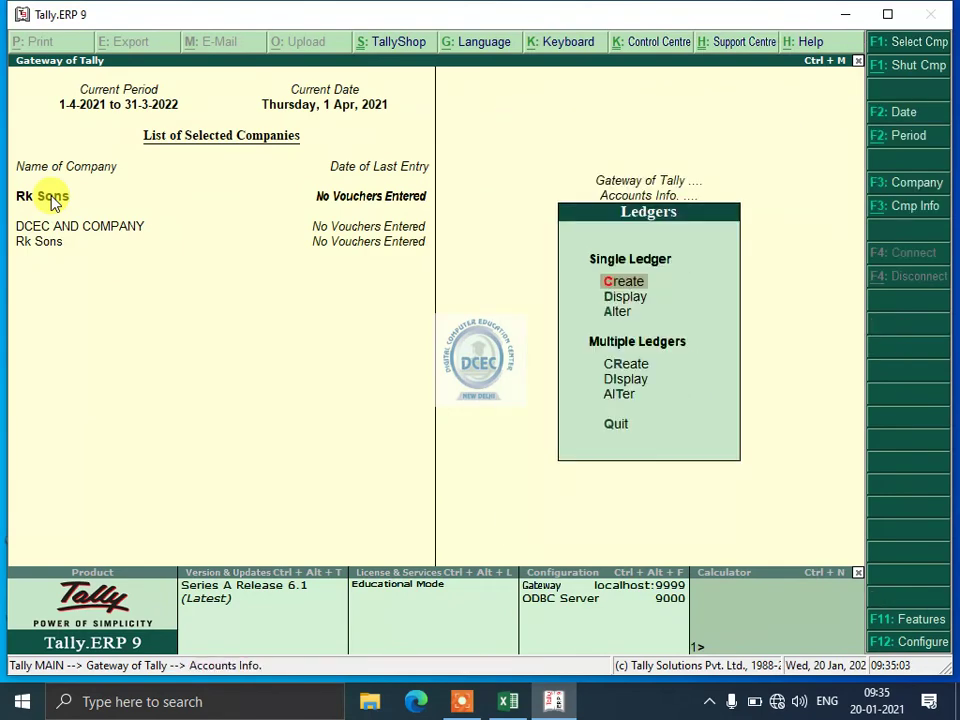
key("Down")
key("Up")
key("Down")
key("Return")
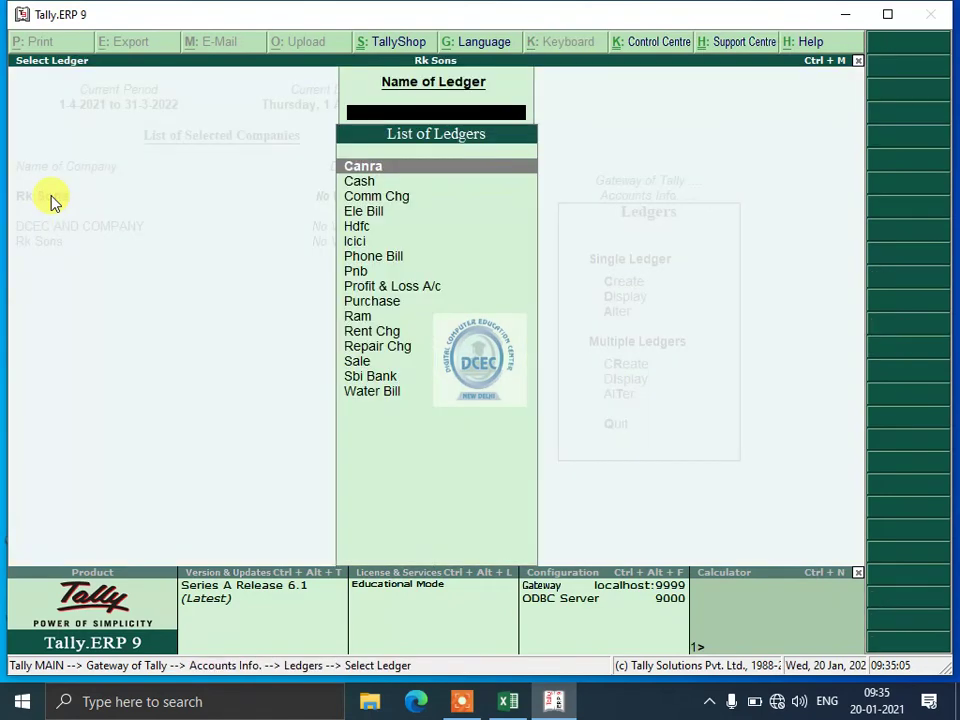
- Close the list of ledgers, return to the Gateway of Tally and quit Tally.ERP 9
key("Escape")
key("Escape")
key("Escape")
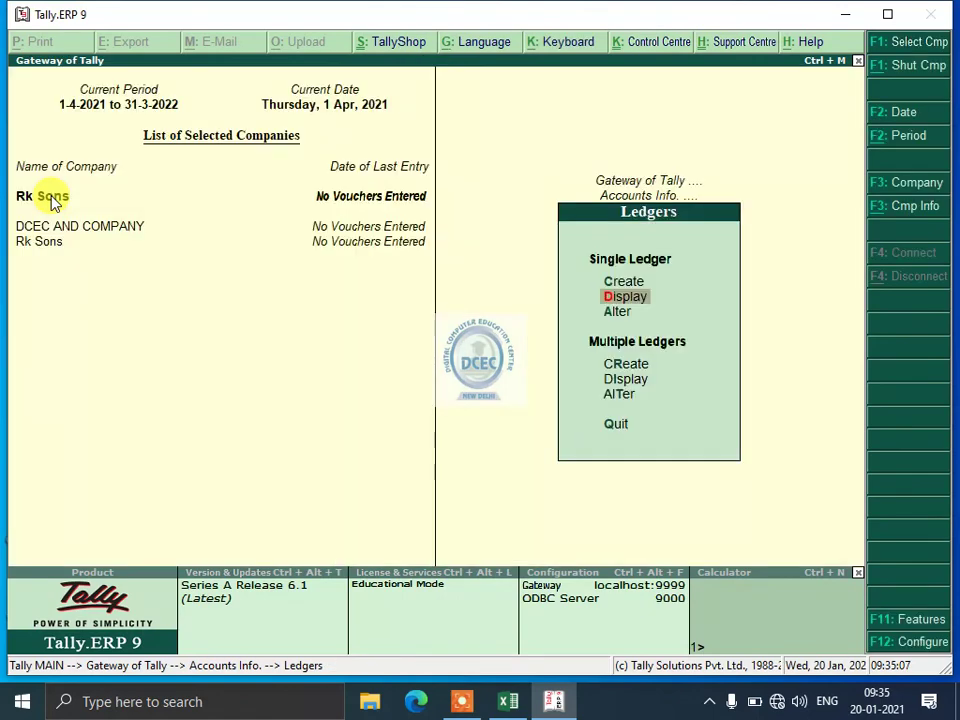
key("Escape")
key("Escape")
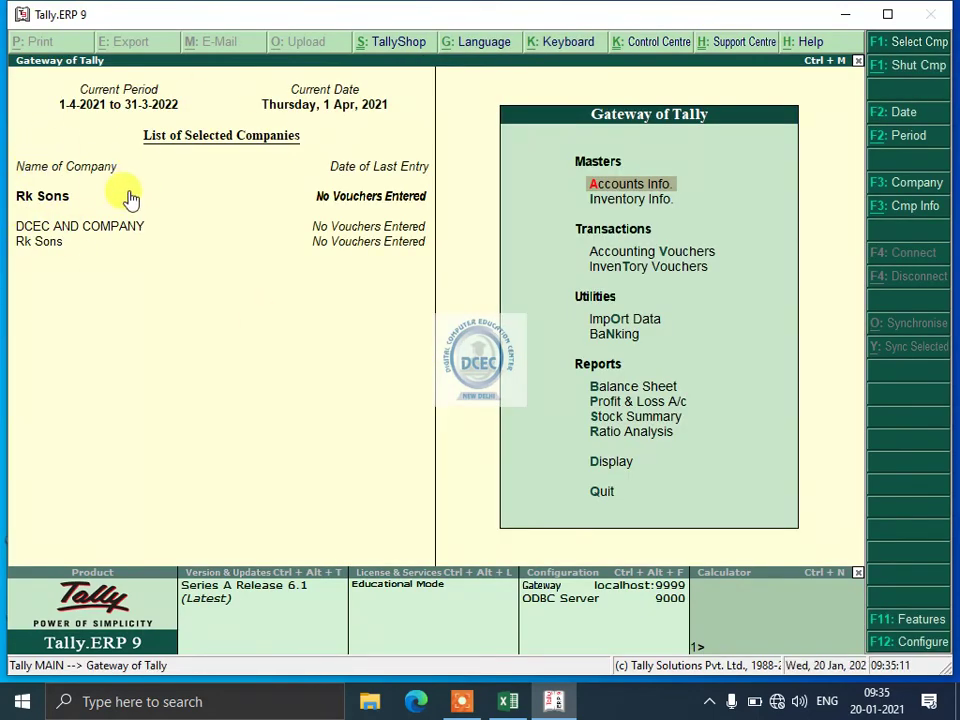
key("Escape")
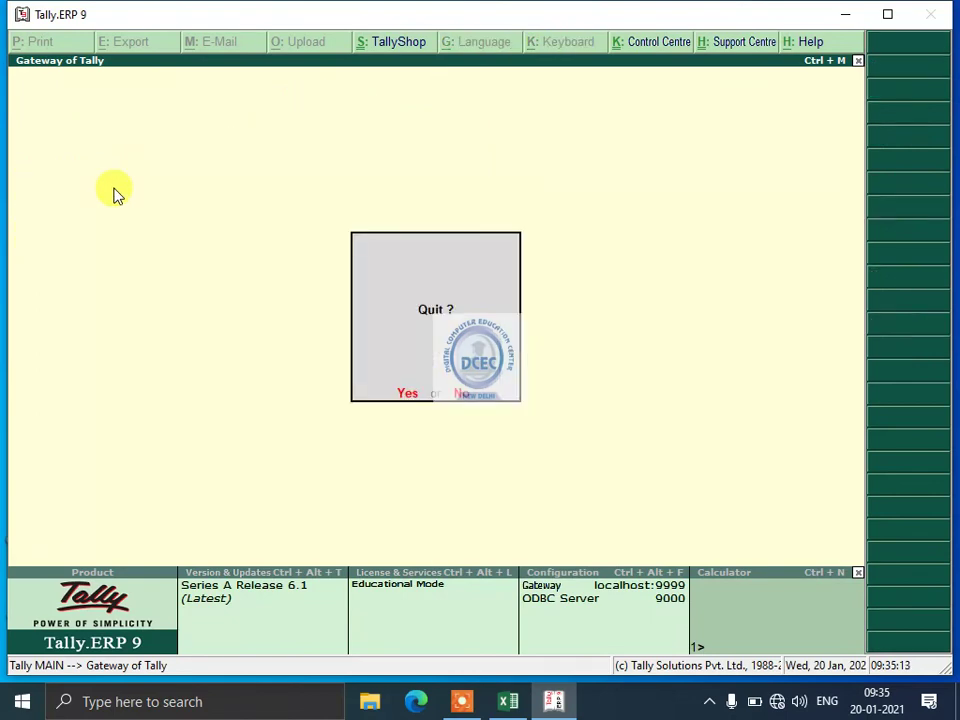
key("Return")
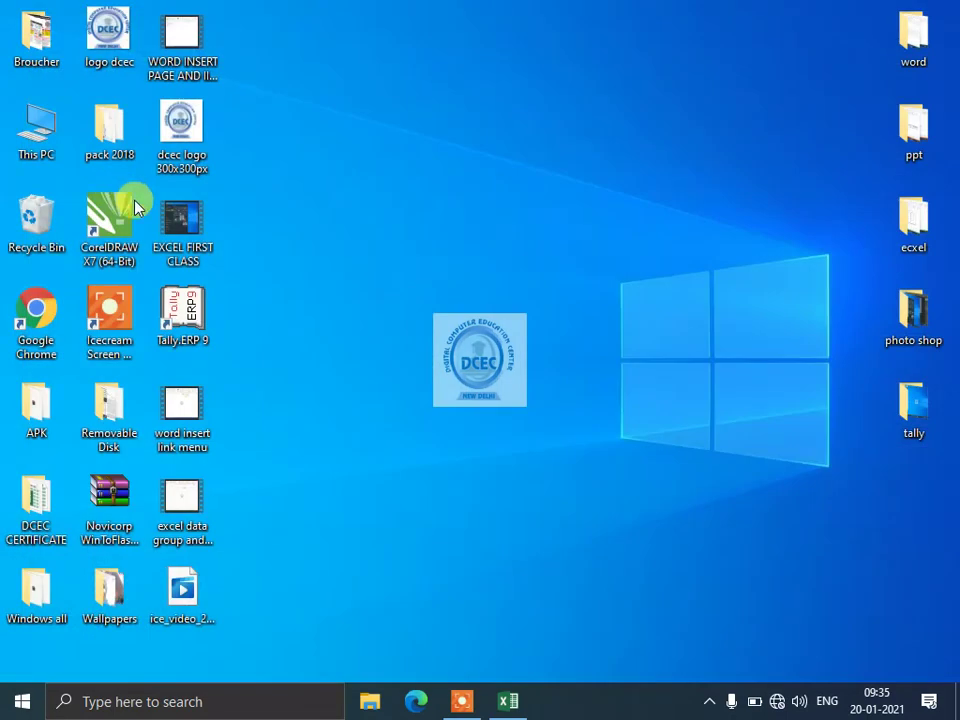